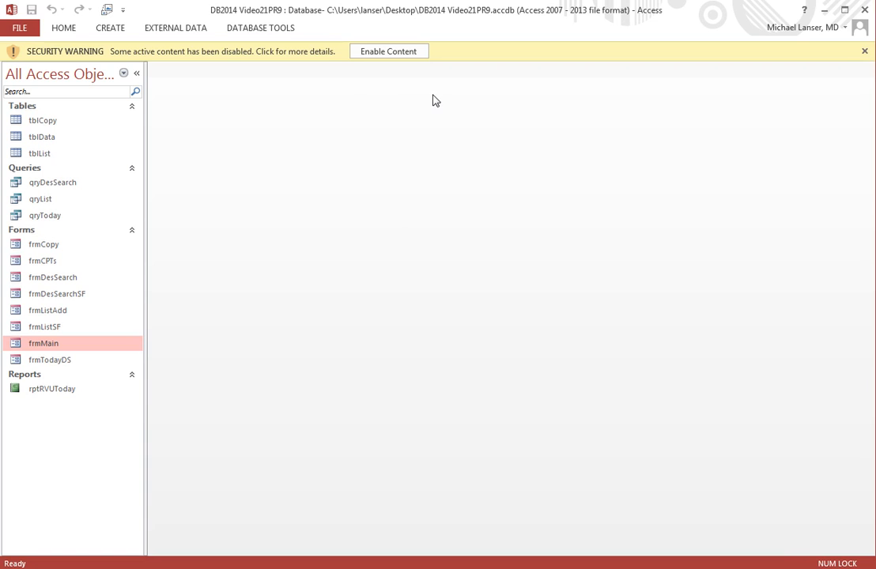
Step: Enable the database content, then open the rptRVUToday report to check its value and close it
click(388, 52)
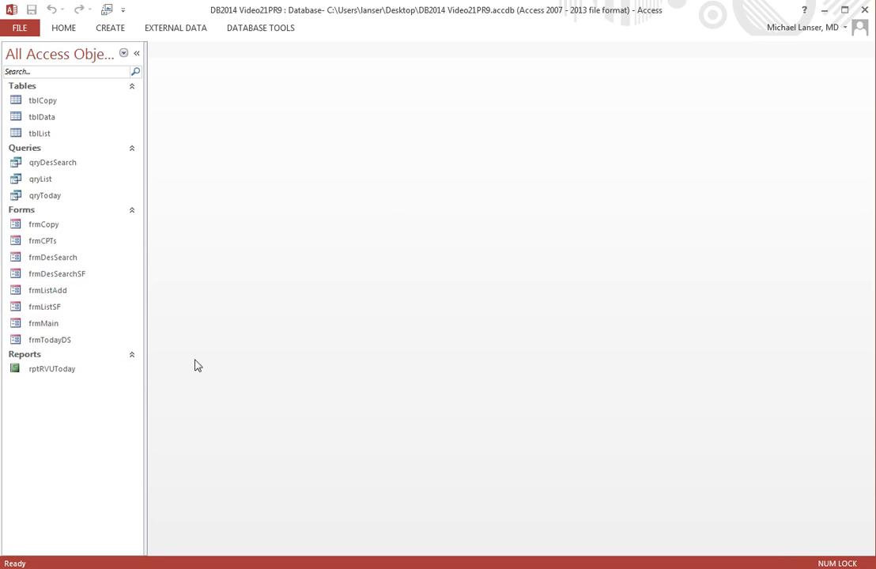
double_click(45, 370)
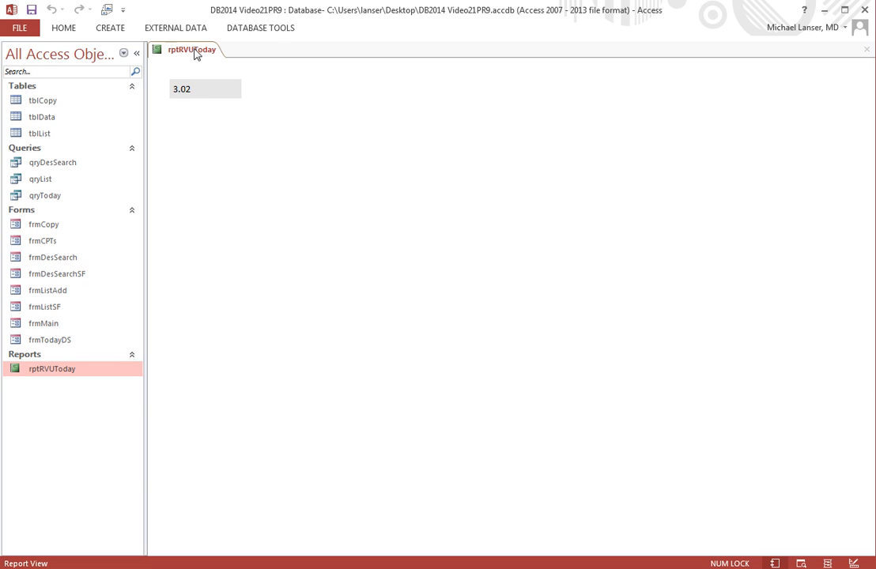
right_click(195, 53)
click(222, 73)
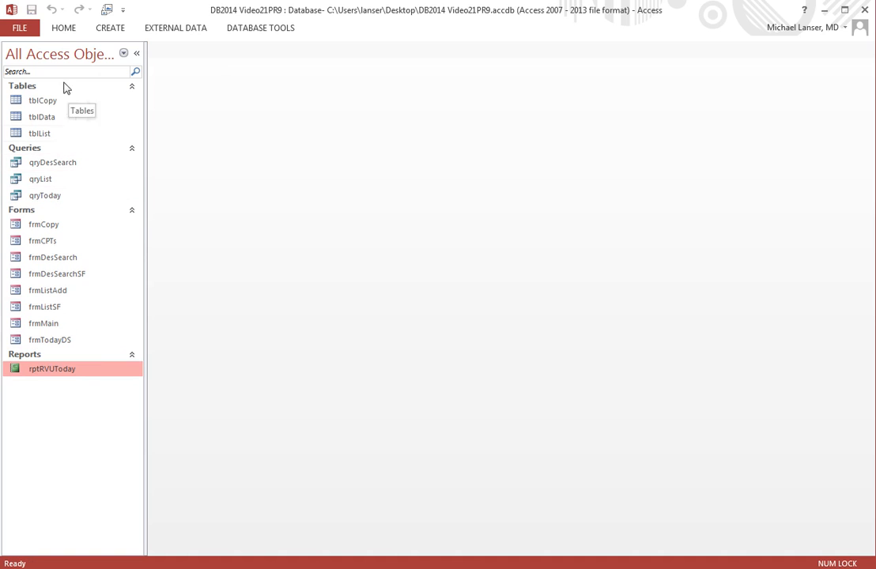
Step: Create a new query in Design view based on tblList and add its RVUAdd field to the grid
click(111, 29)
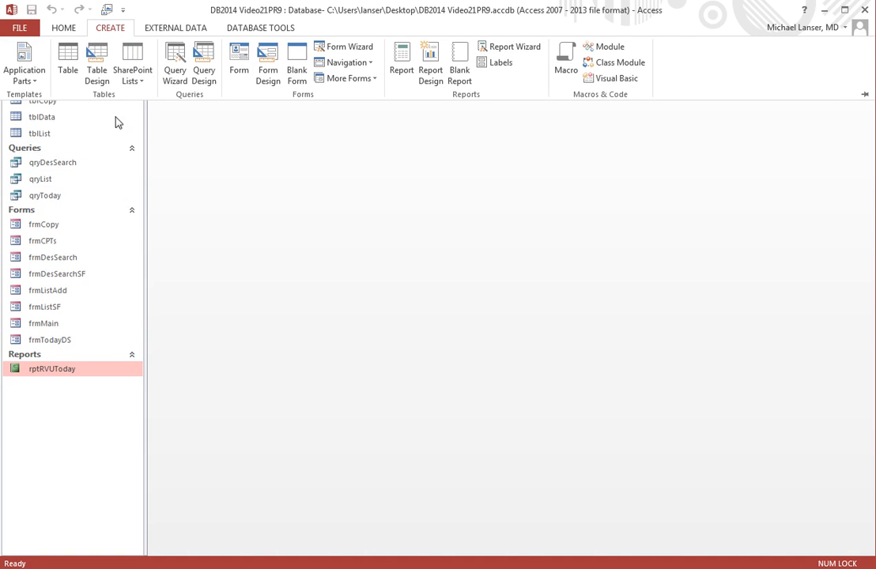
click(204, 72)
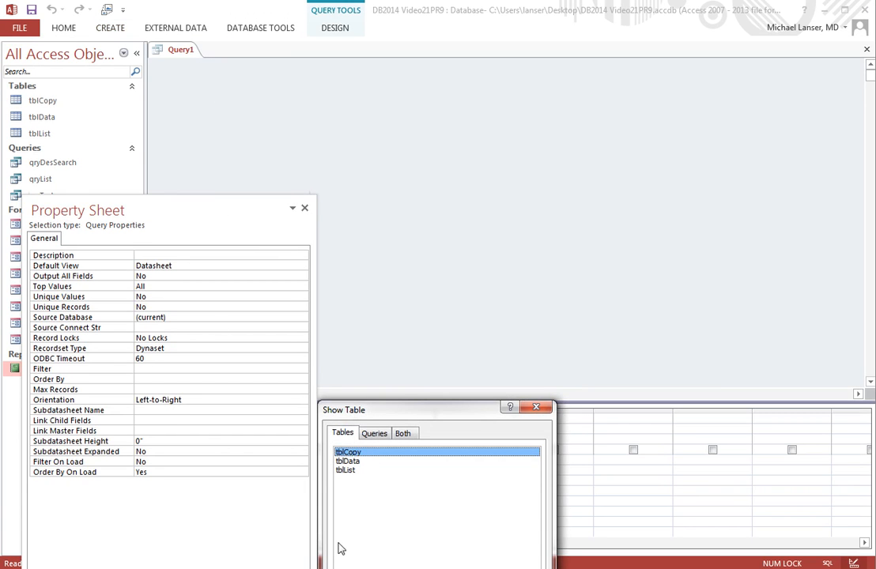
click(349, 471)
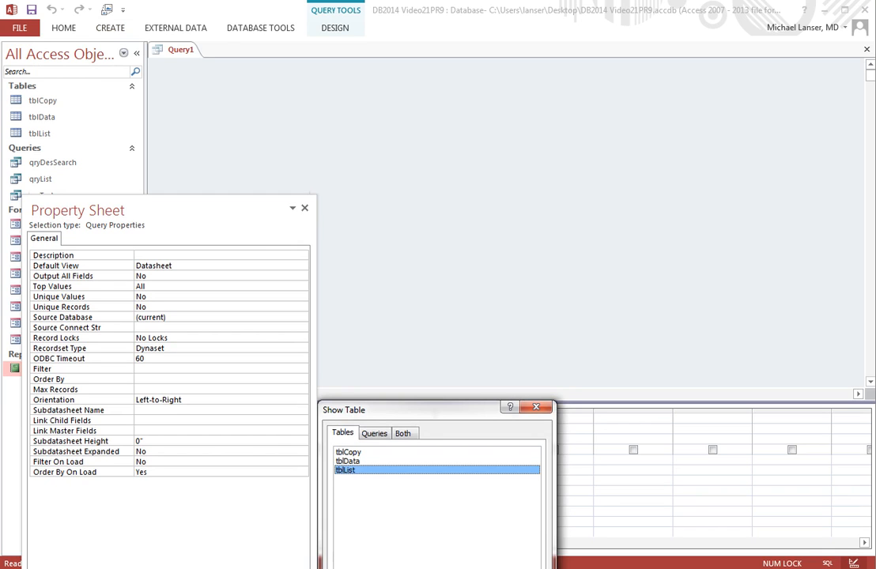
drag(407, 414, 400, 59)
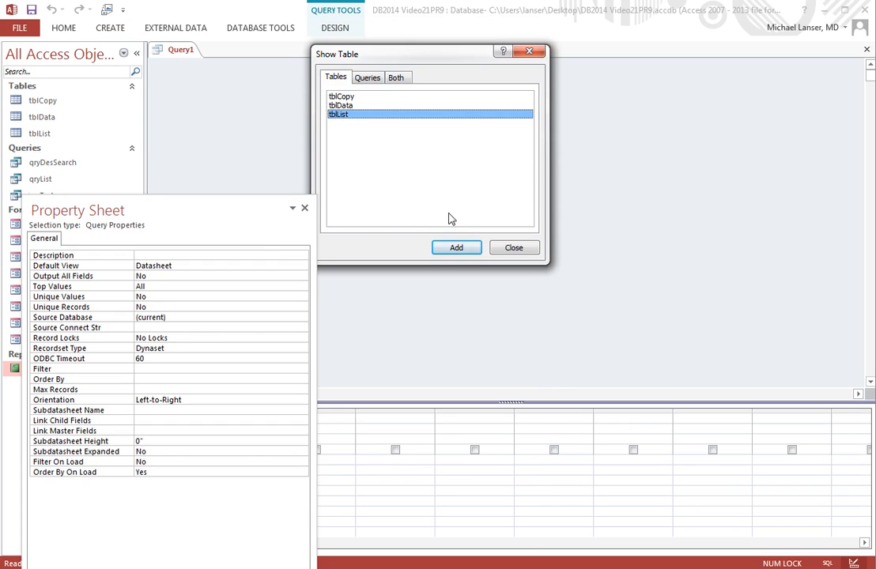
click(456, 248)
click(516, 248)
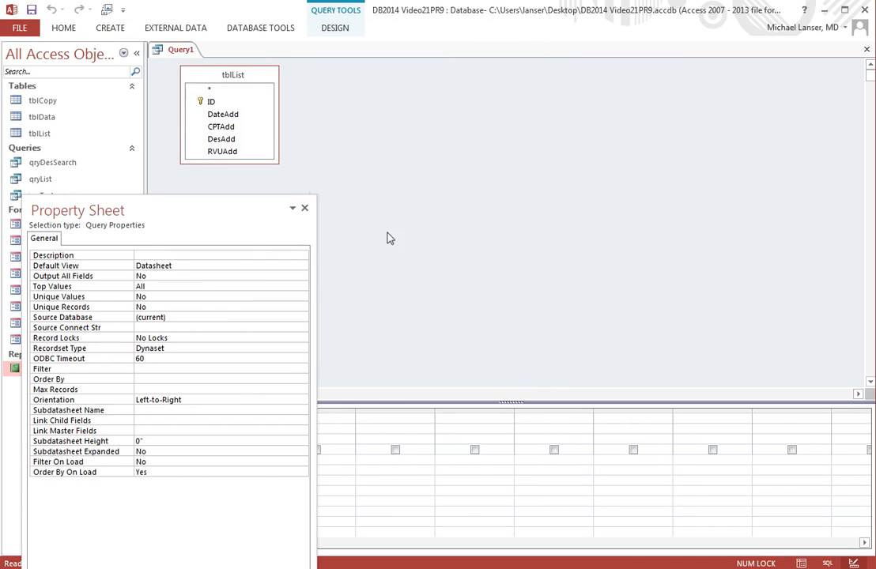
drag(217, 212, 713, 102)
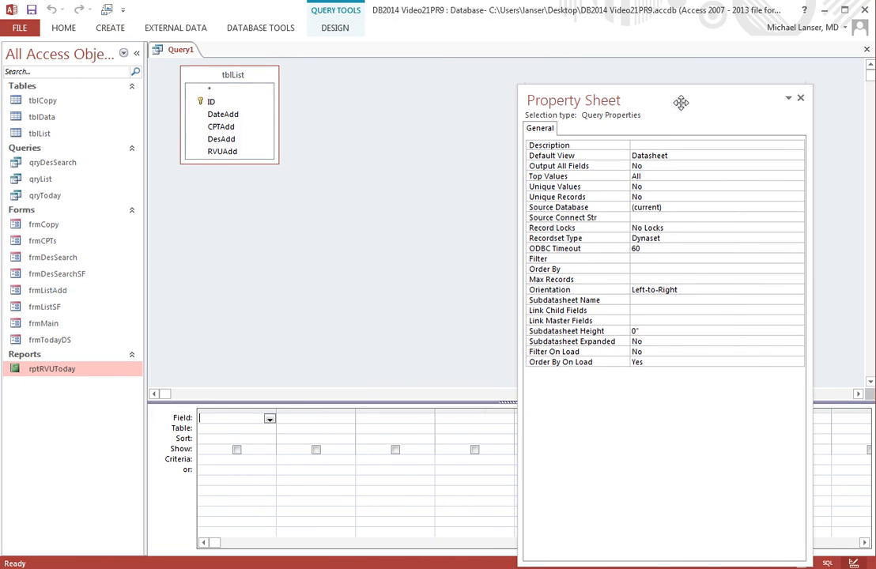
click(227, 152)
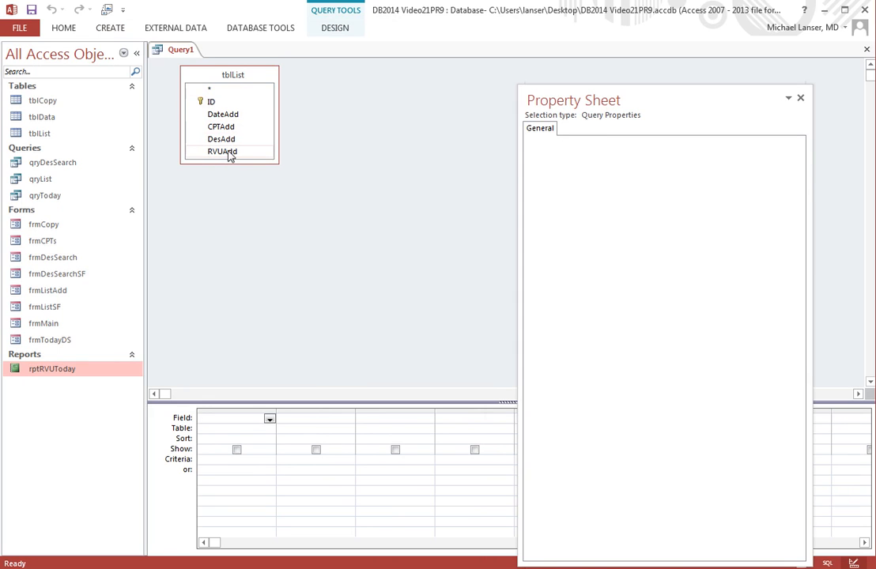
double_click(222, 152)
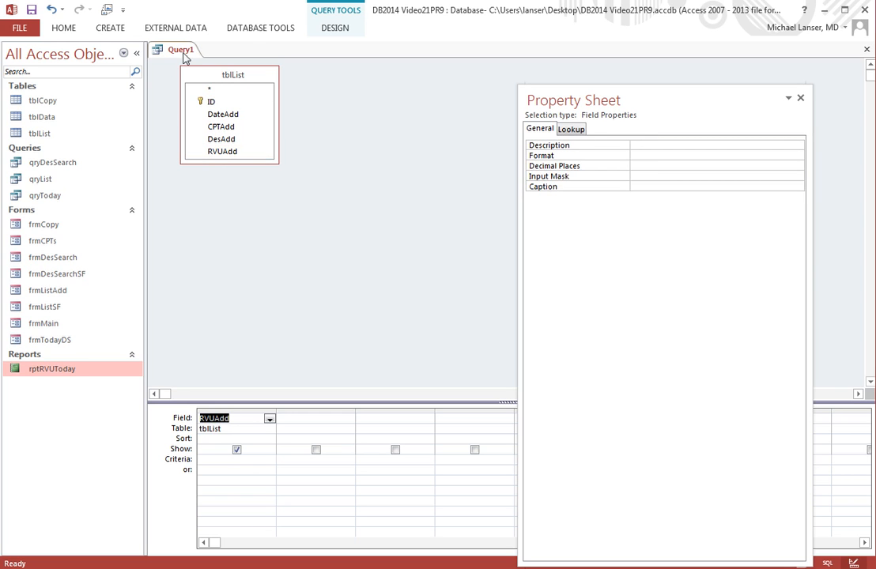
Step: Run the query and save it as qryRVUTotal
click(336, 29)
click(45, 59)
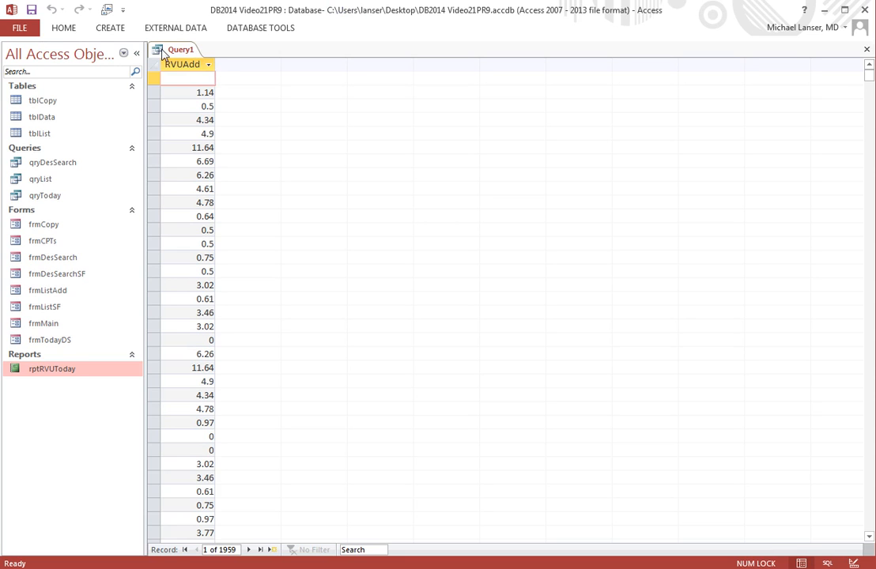
right_click(187, 52)
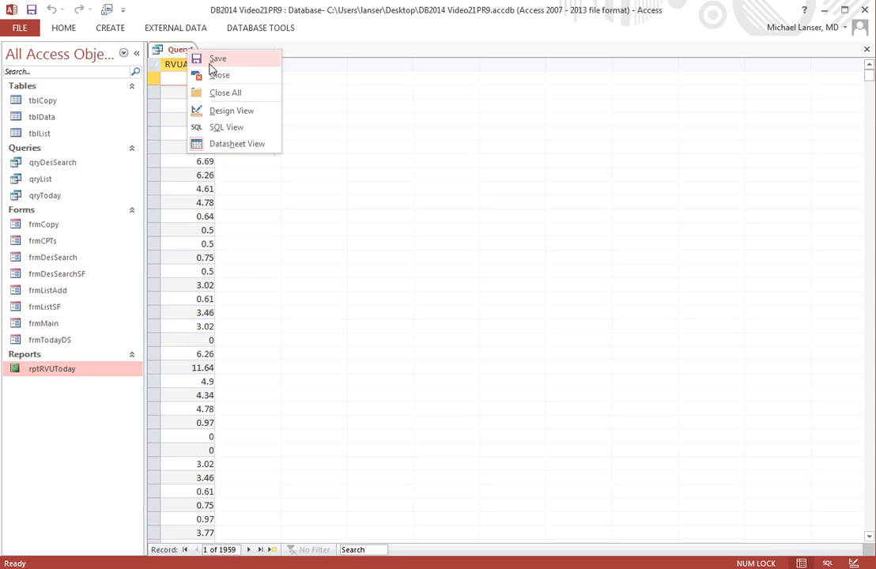
click(217, 59)
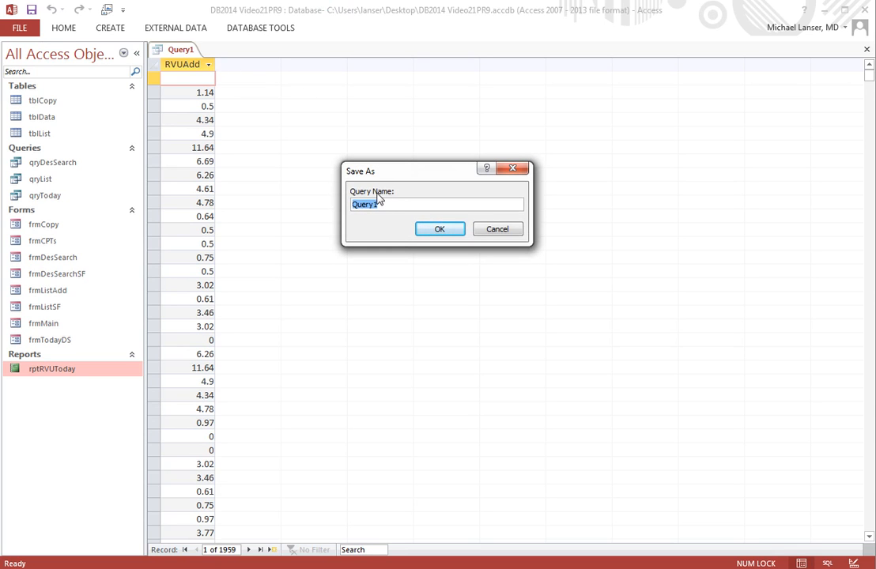
text(qryRVUTotal)
click(437, 231)
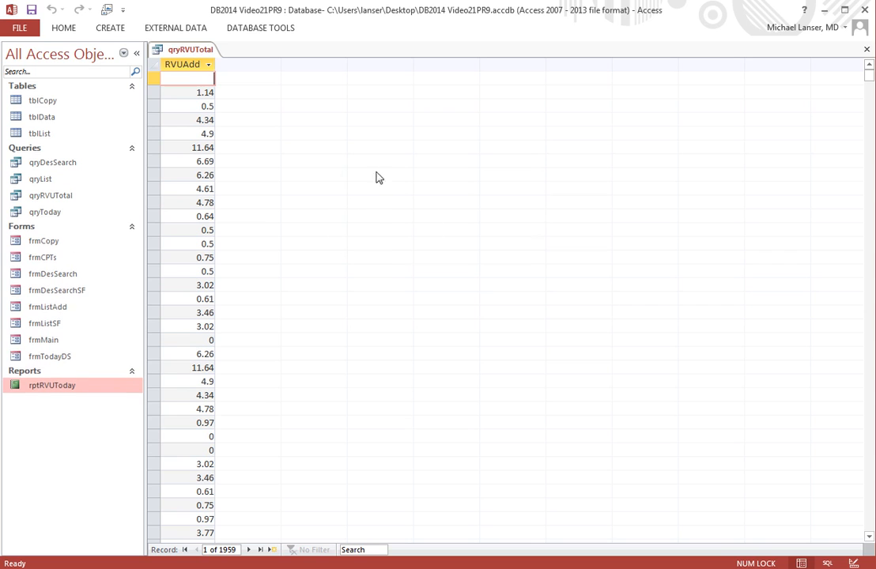
Step: Close the query and create a new report from the selected qryRVUTotal query
right_click(193, 52)
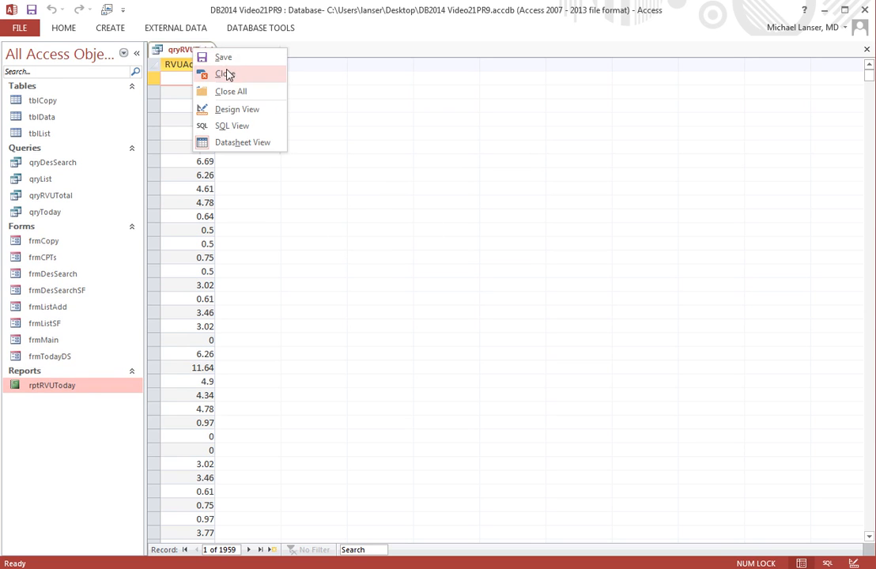
click(215, 72)
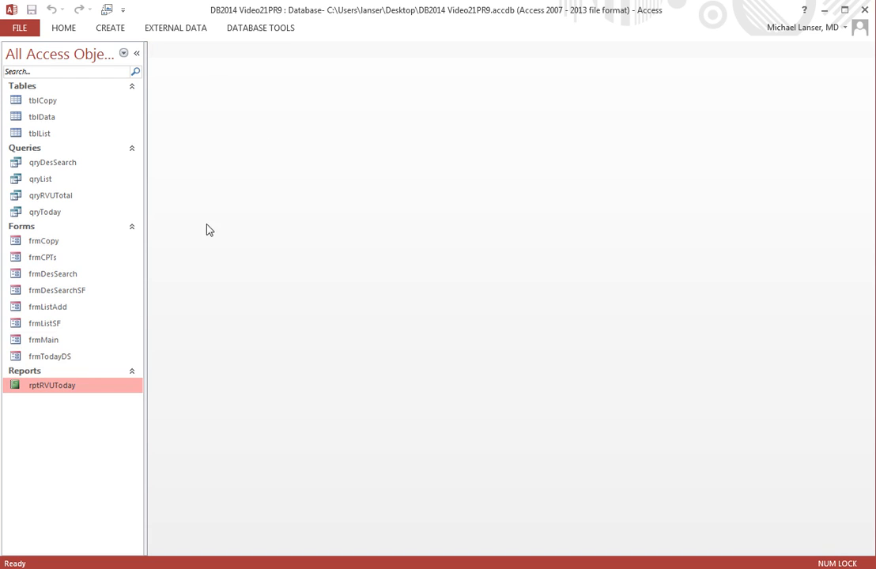
click(112, 30)
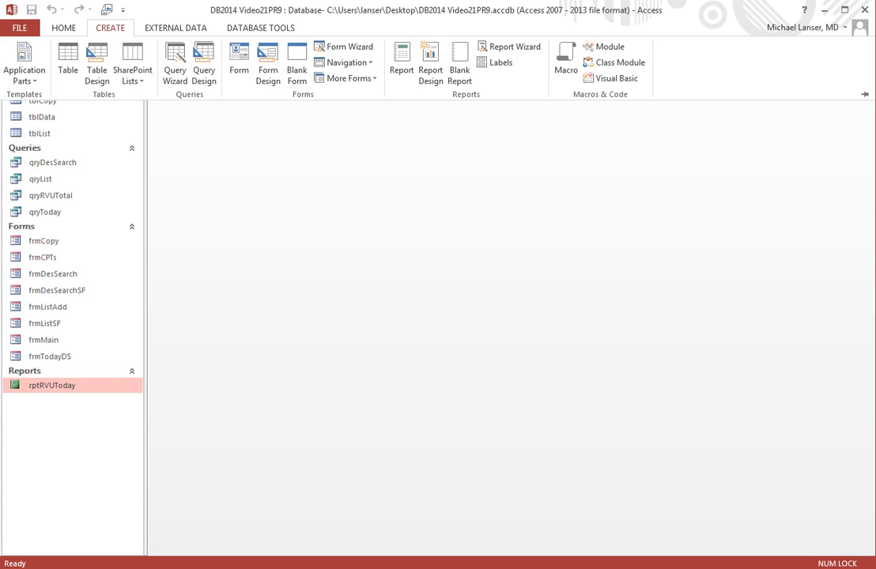
click(62, 198)
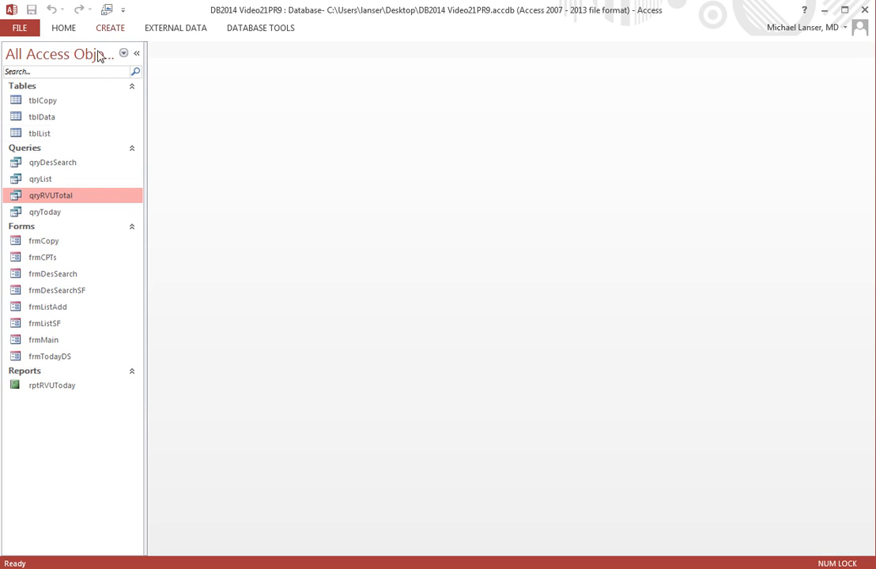
click(109, 28)
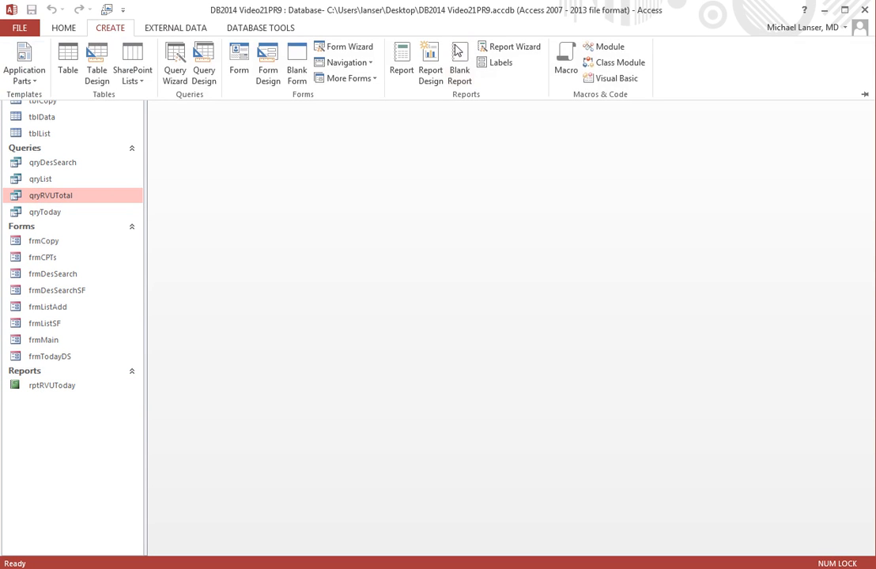
click(400, 69)
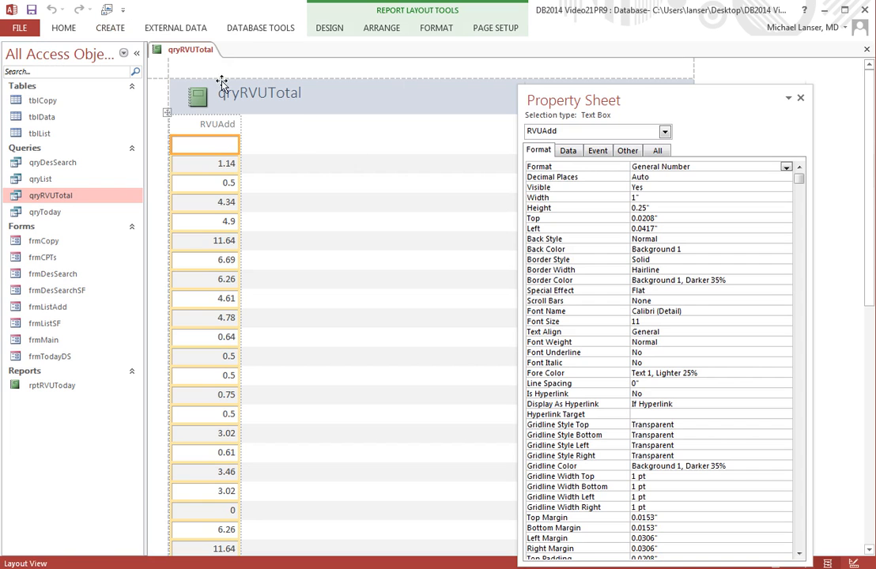
Step: Switch the report to Design View and delete all of its controls
drag(555, 100, 346, 117)
right_click(194, 49)
click(239, 142)
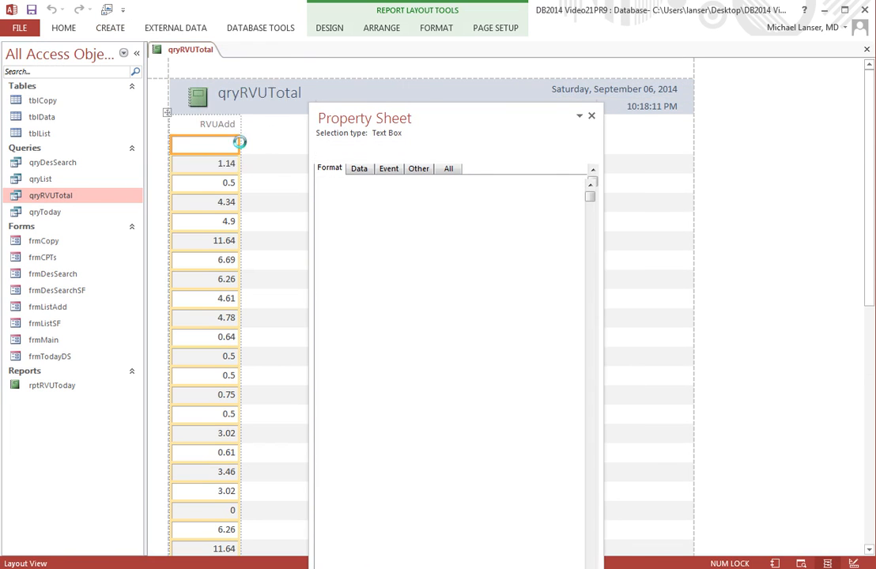
drag(305, 109, 496, 210)
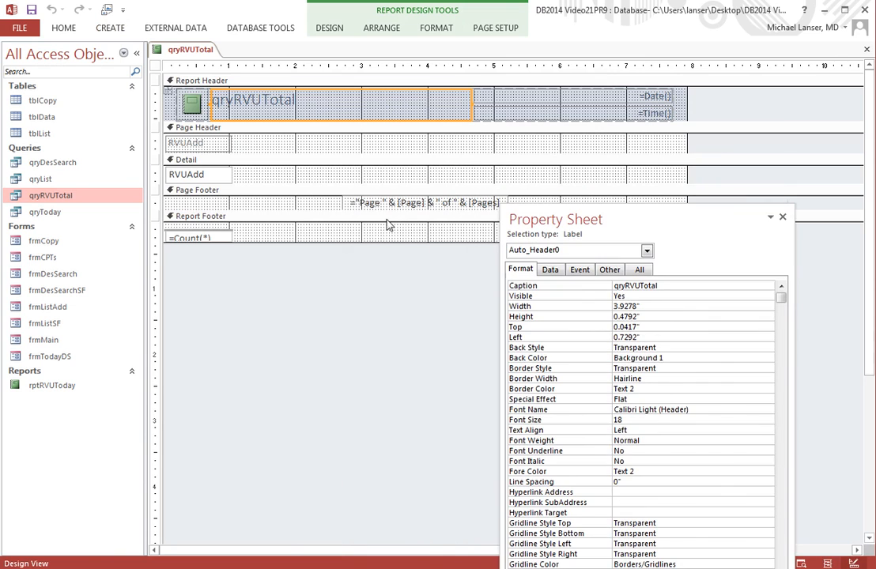
key(ctrl+a)
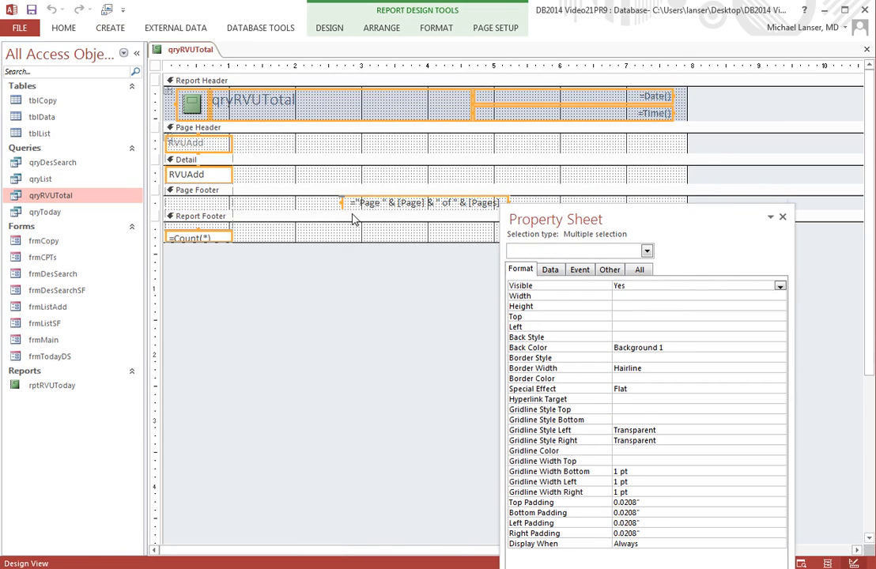
key(Delete)
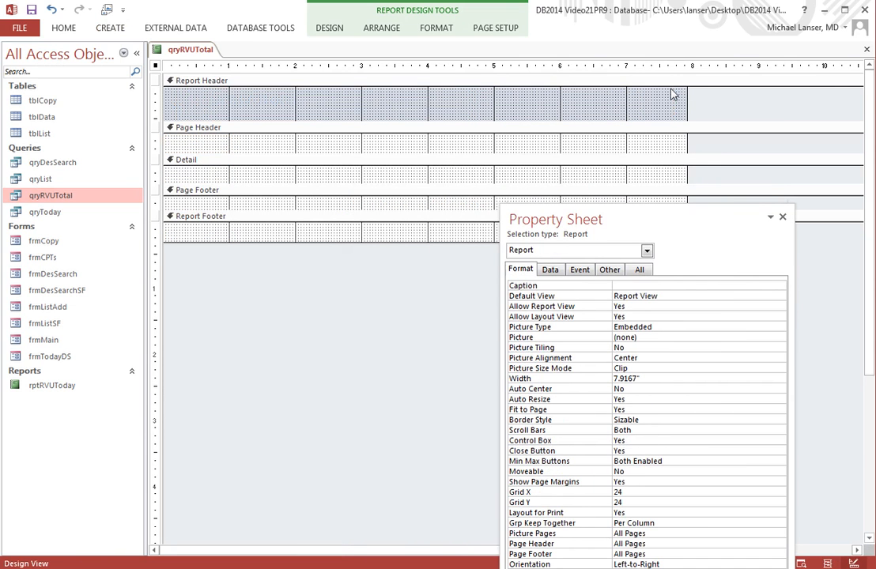
Step: Narrow the report to about 1.29 inches wide and collapse the Page Header, Detail and Footer sections
drag(685, 98, 249, 99)
drag(206, 242, 222, 127)
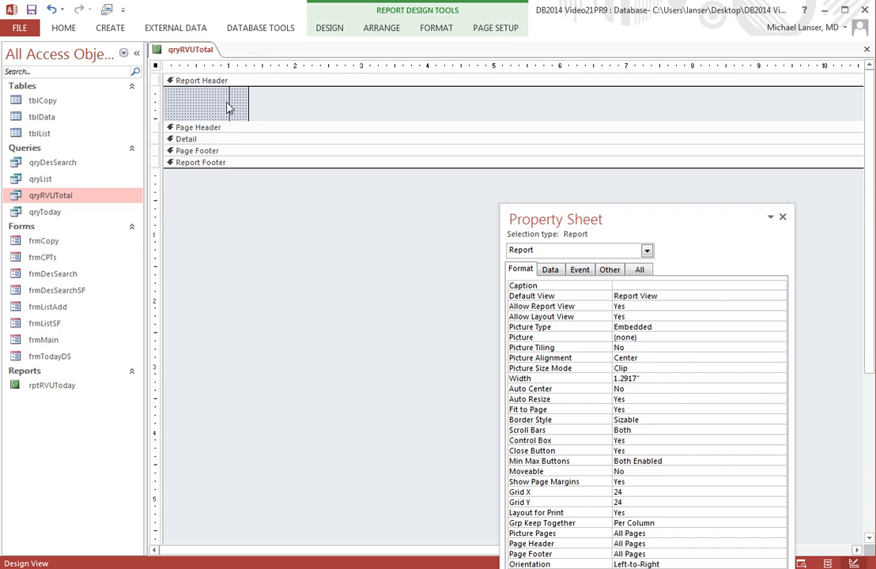
Step: Add a text box to the Report Header and delete its attached label
click(330, 28)
click(266, 63)
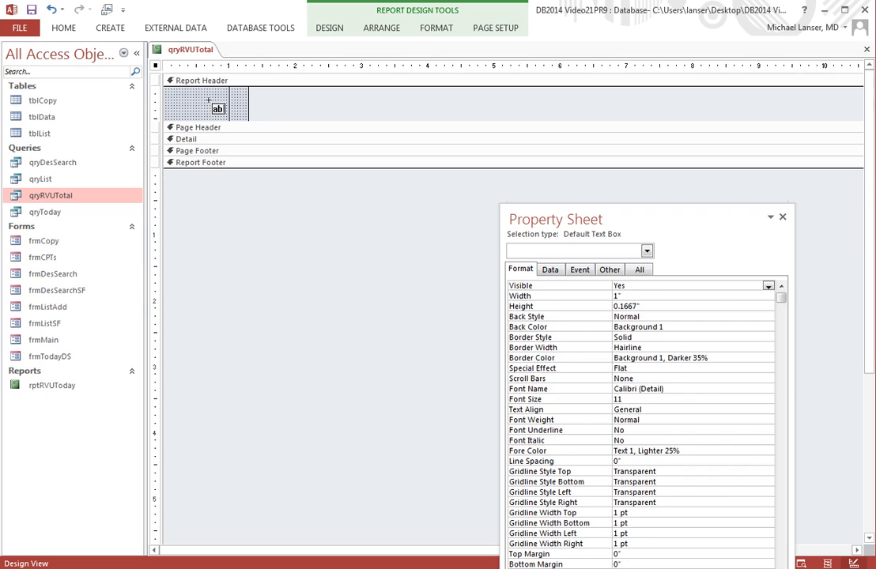
click(209, 102)
click(182, 106)
right_click(182, 106)
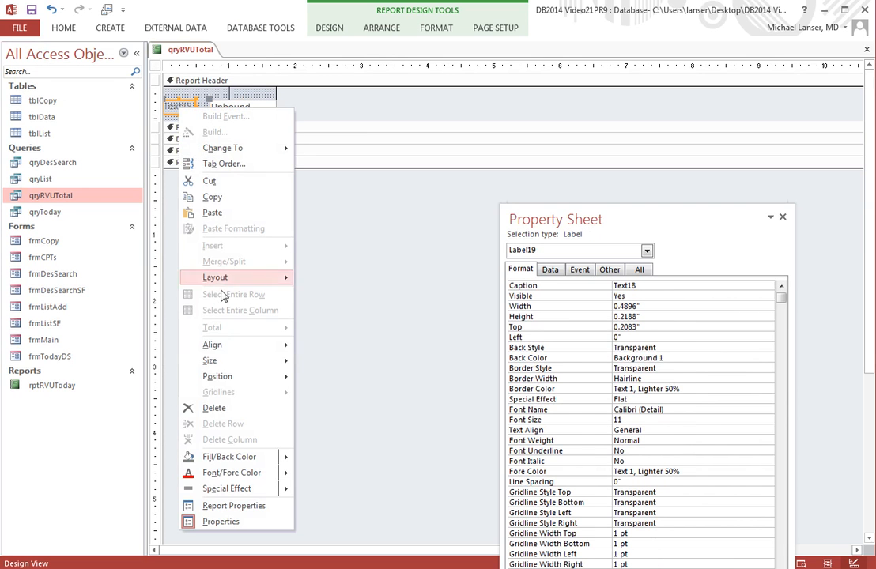
click(216, 408)
Step: Move the text box to the header's top-left corner and shrink the report width and header to fit it
click(224, 110)
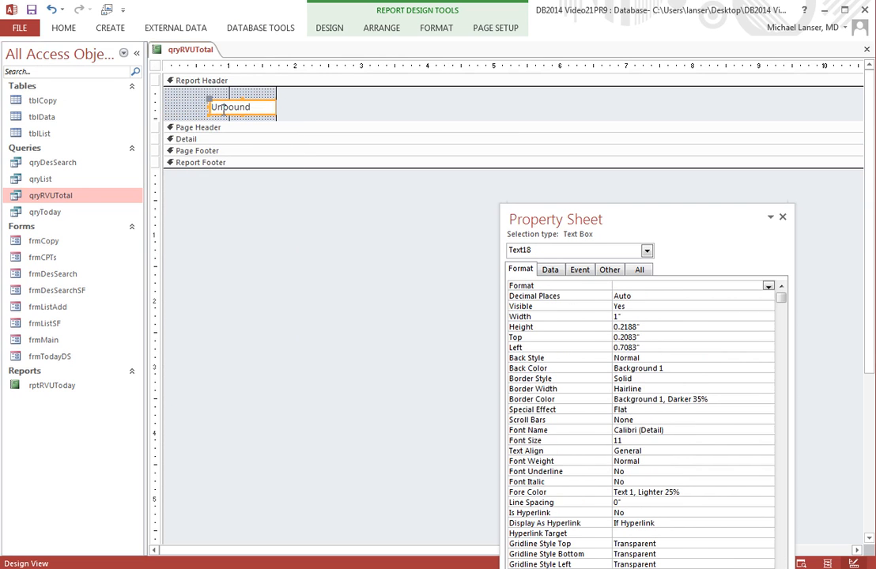
drag(208, 102, 171, 96)
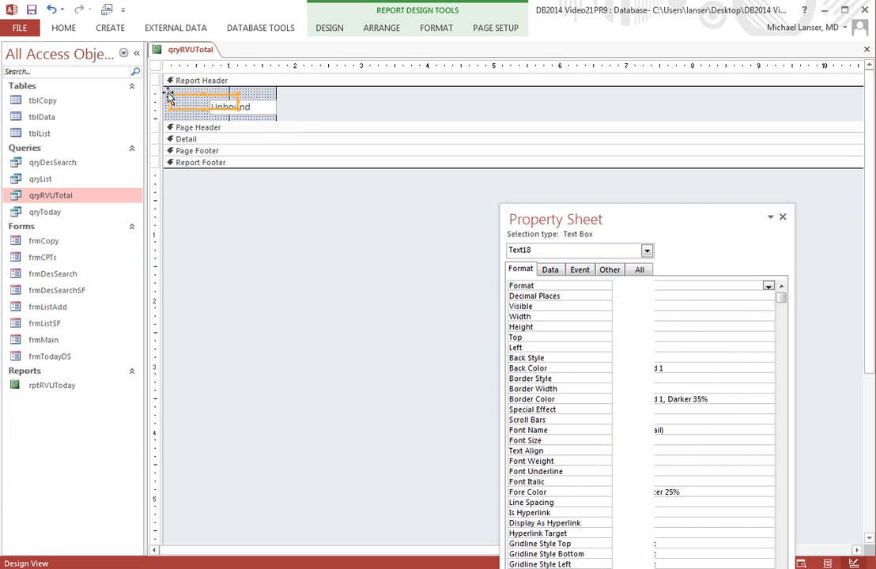
drag(530, 221, 365, 128)
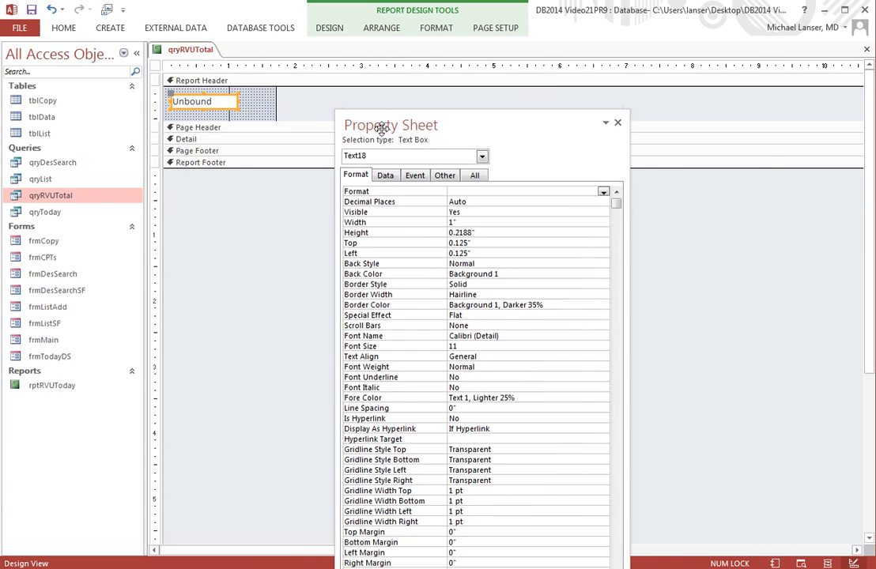
drag(277, 101, 221, 113)
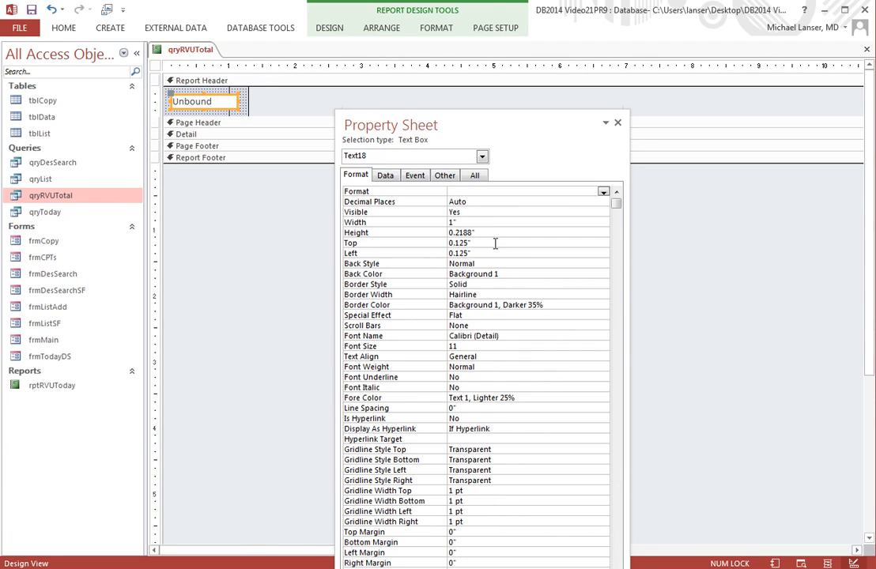
Step: Set the text box's control source to =Sum([RVUAdd]) with the Expression Builder, using the RVUAdd field of qryRVUTotal
click(386, 175)
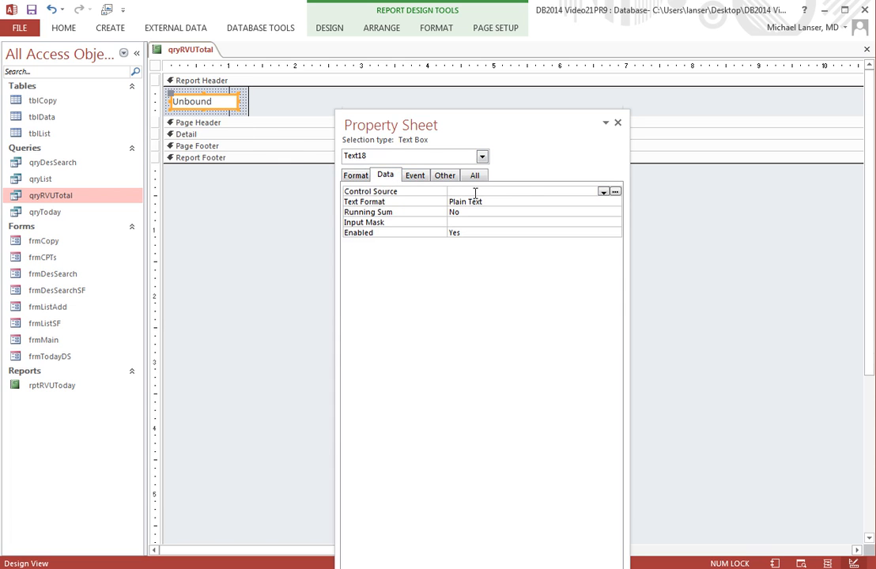
click(616, 193)
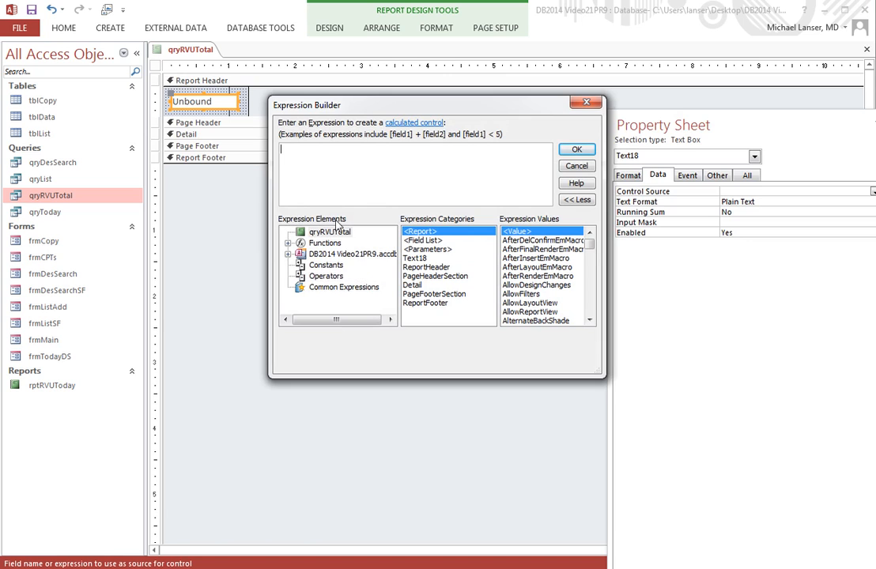
click(289, 254)
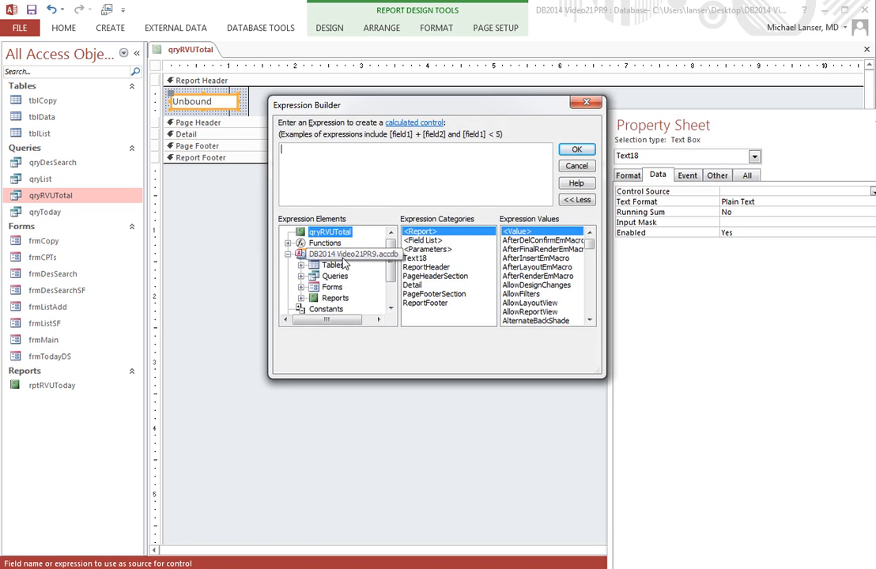
click(302, 277)
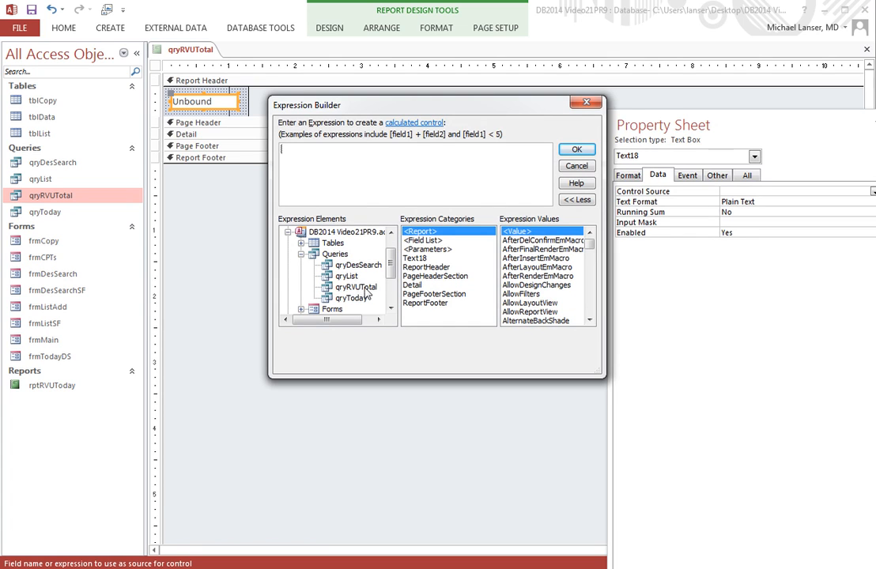
click(360, 291)
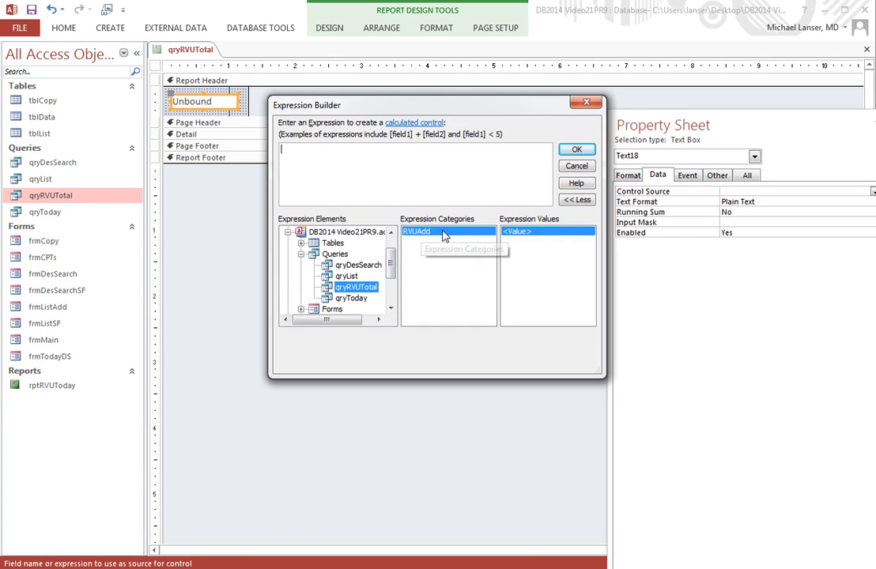
click(320, 153)
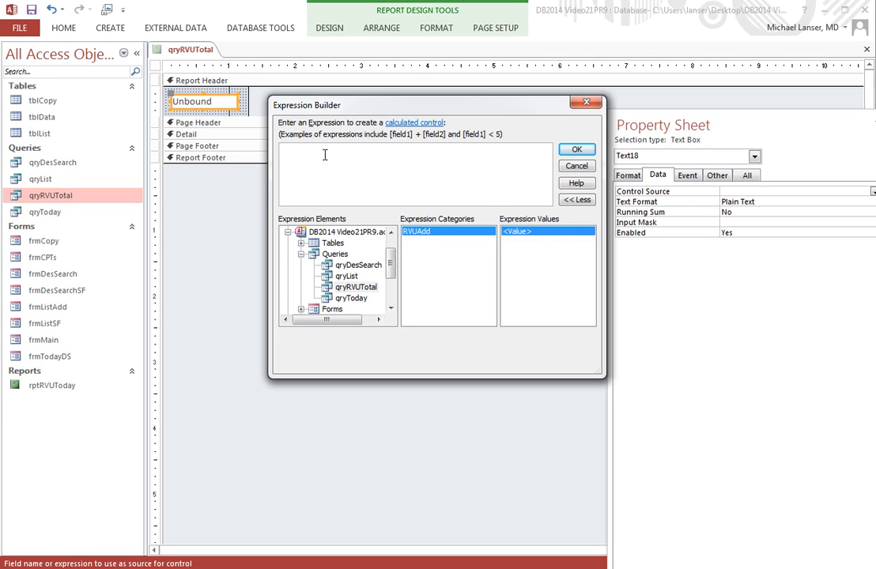
text(su)
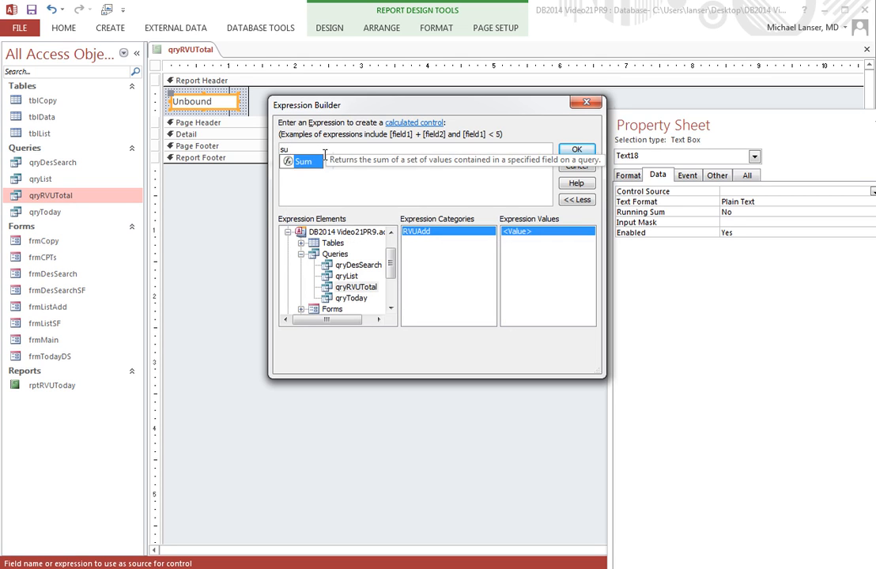
text(m()
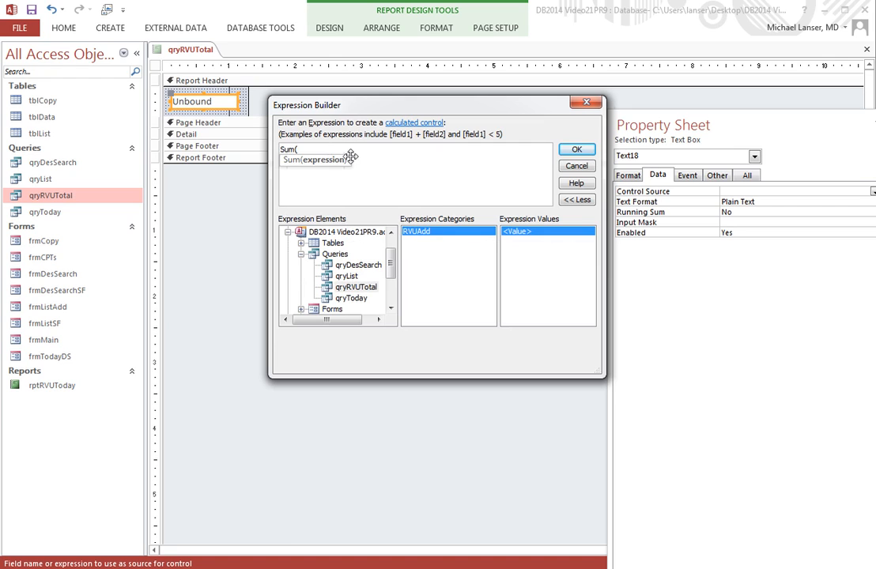
click(427, 233)
double_click(423, 234)
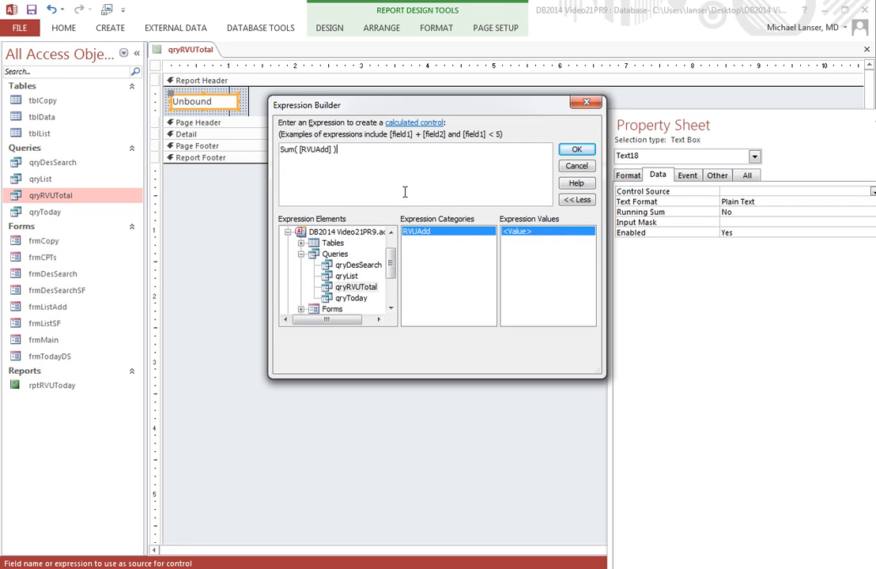
click(577, 149)
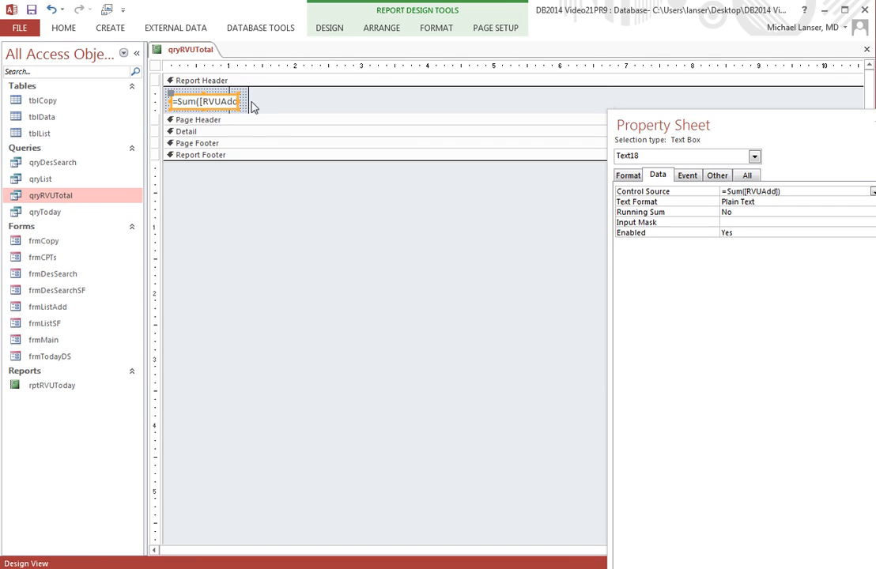
Step: Set the text box's back color to Background 2 and copy that color value
drag(247, 102, 246, 102)
drag(614, 125, 269, 107)
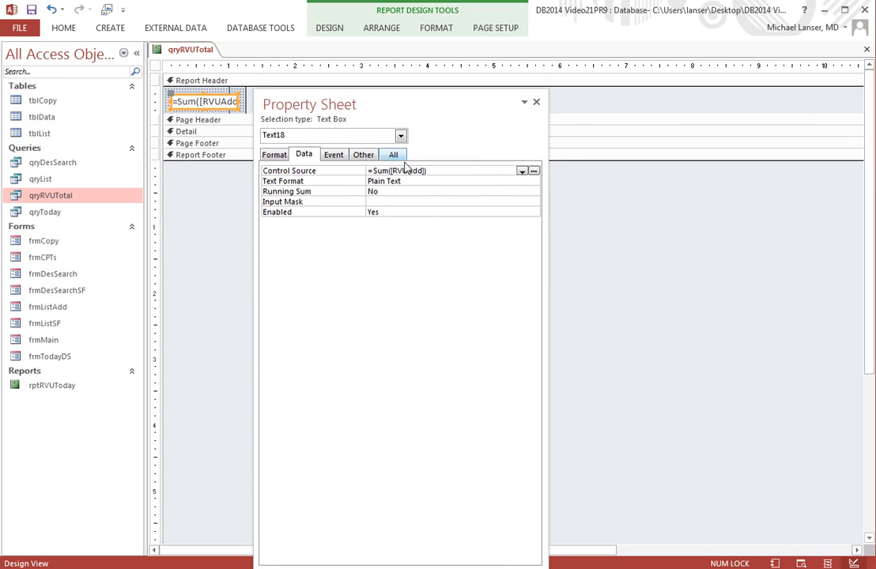
click(274, 155)
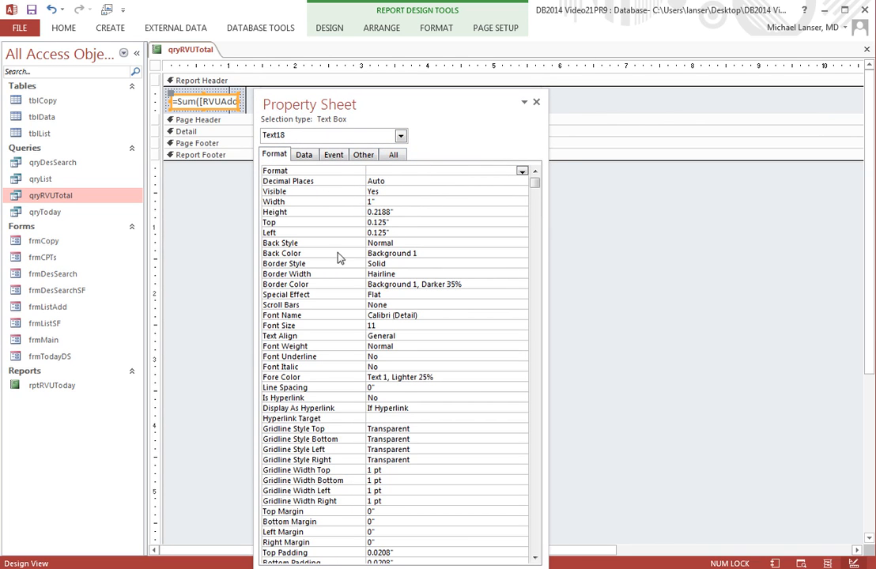
click(499, 253)
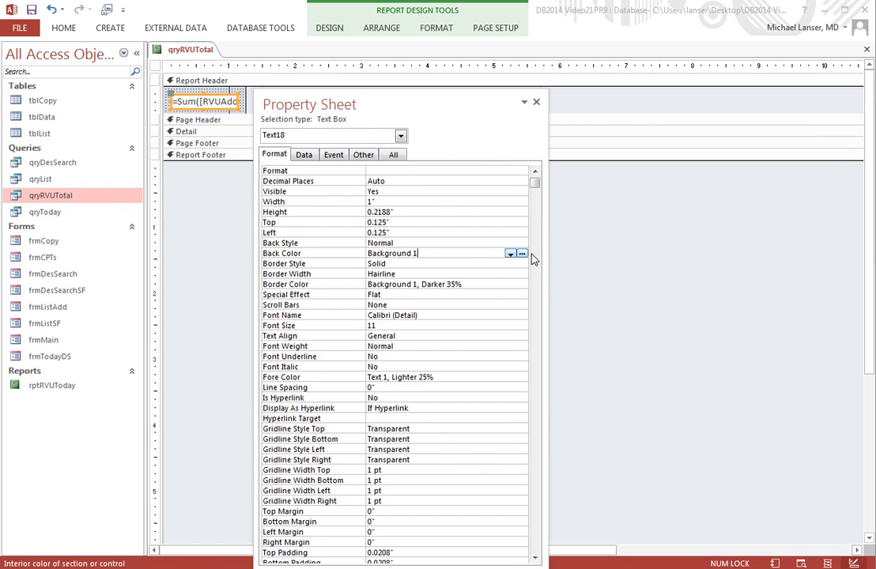
click(511, 253)
click(397, 299)
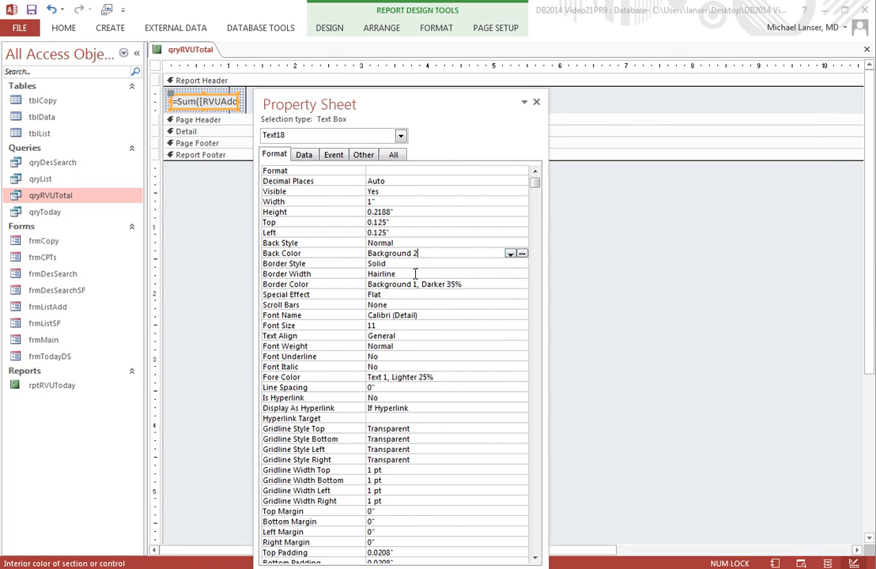
click(338, 253)
right_click(391, 254)
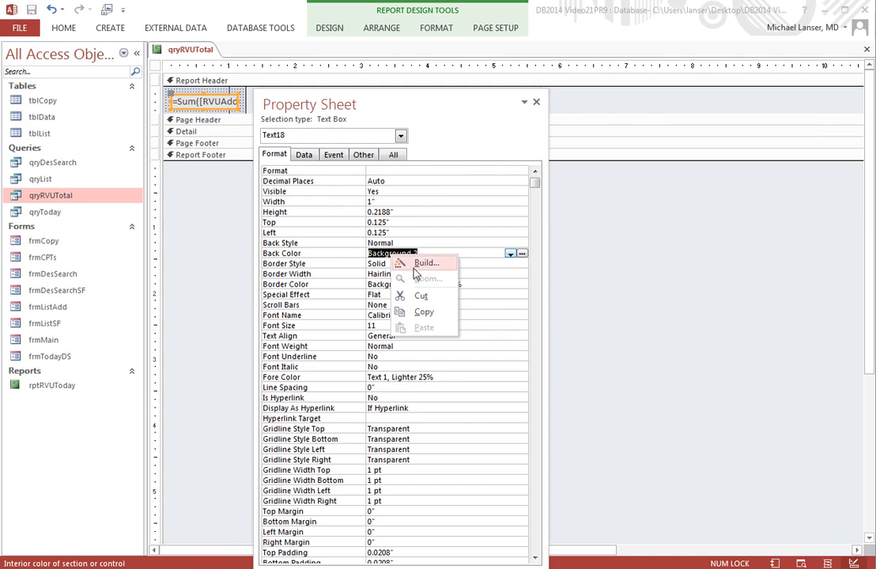
click(424, 312)
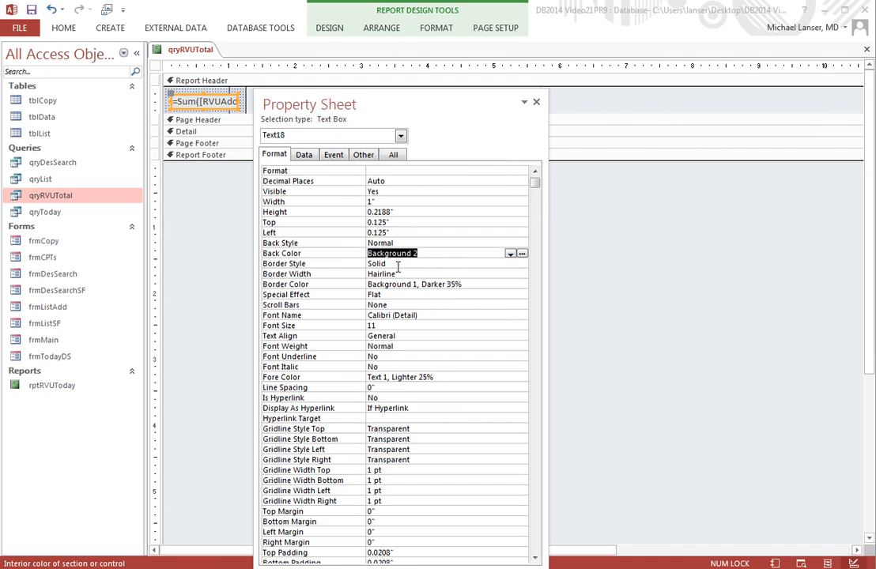
Step: Set the text box's border style to Transparent and paste Background 2 as its border color
click(462, 266)
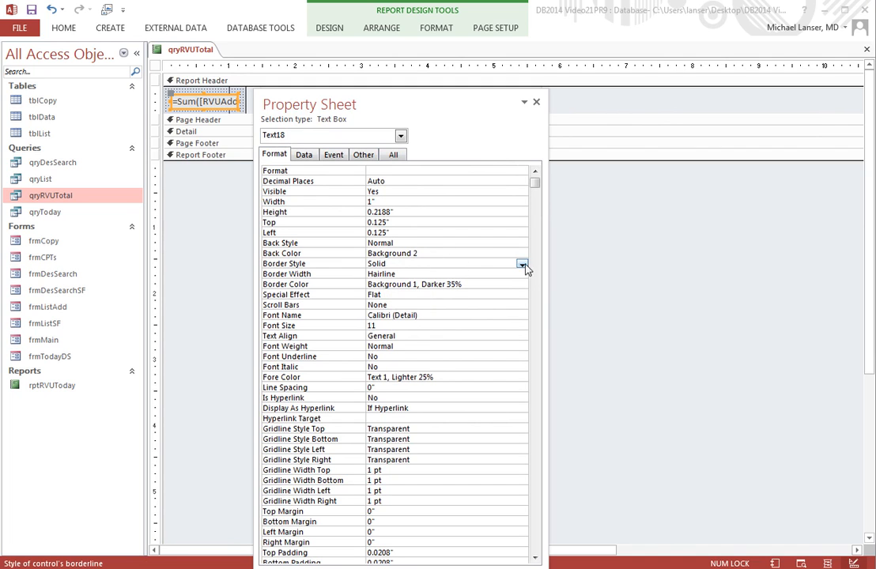
click(522, 265)
click(419, 275)
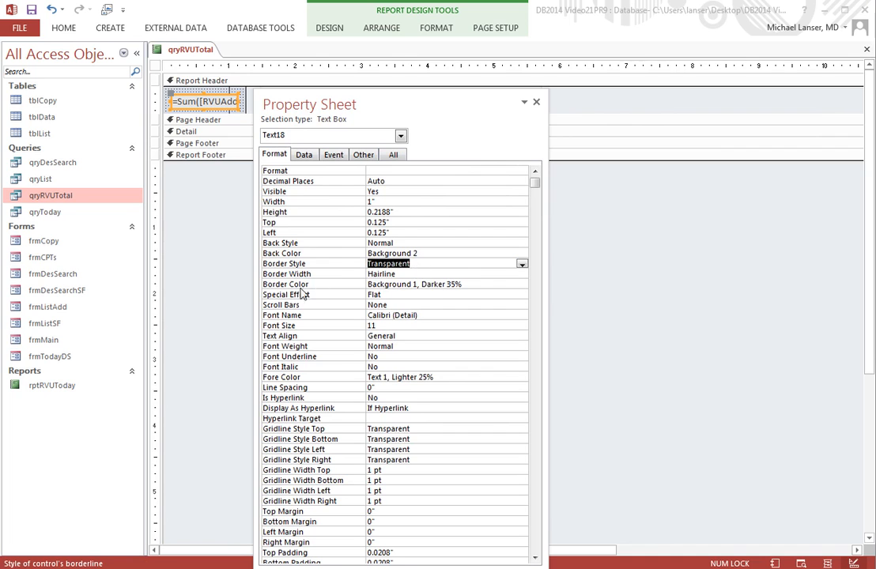
drag(459, 289, 338, 284)
right_click(401, 286)
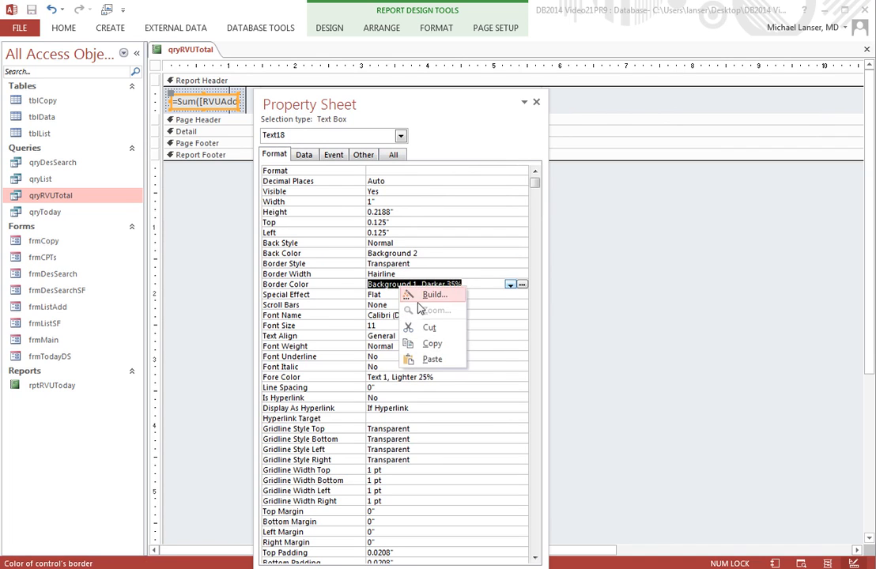
click(431, 360)
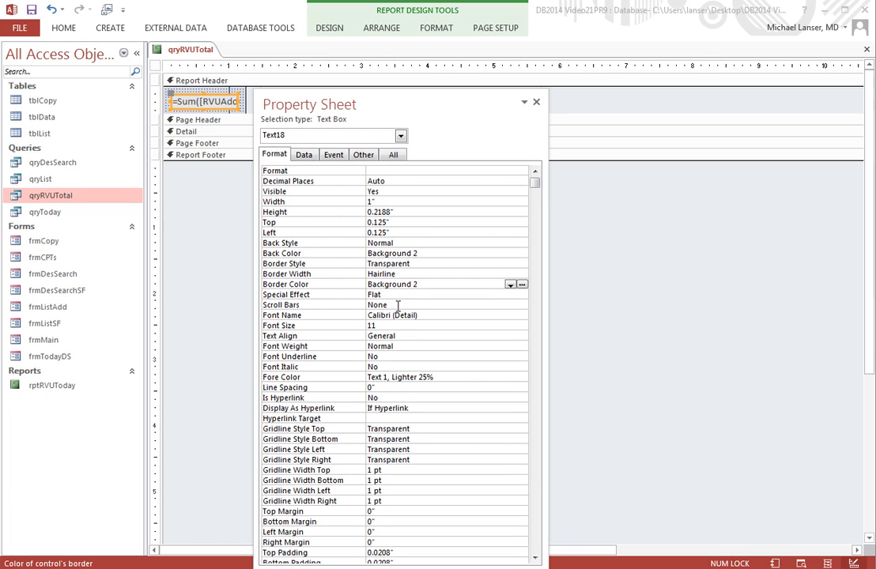
Step: Center the text box's text alignment and set its fore color to Automatic
click(382, 337)
click(522, 337)
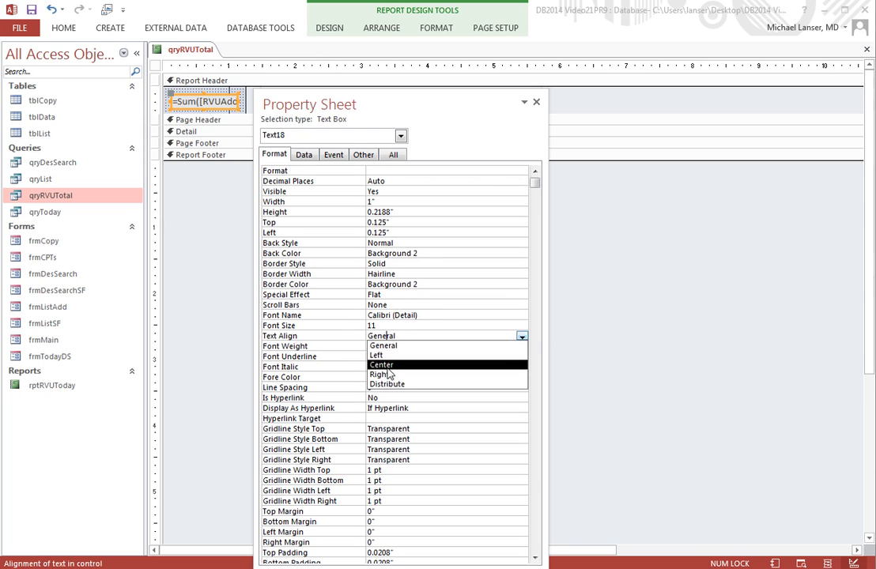
click(388, 365)
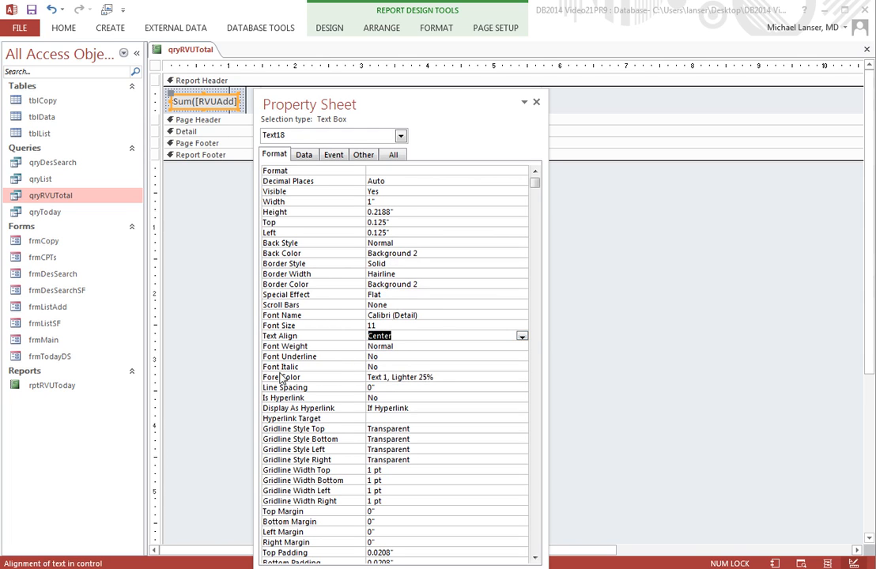
click(424, 377)
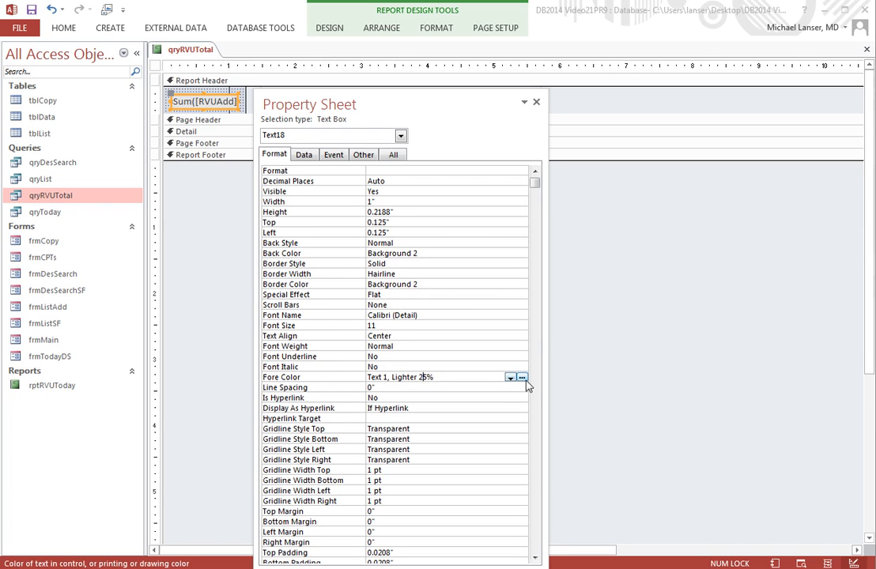
click(521, 378)
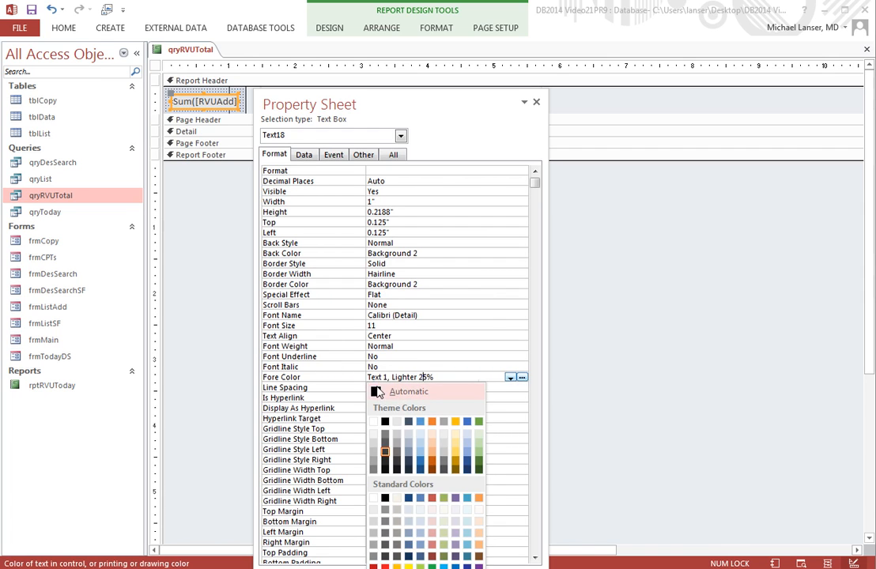
click(378, 392)
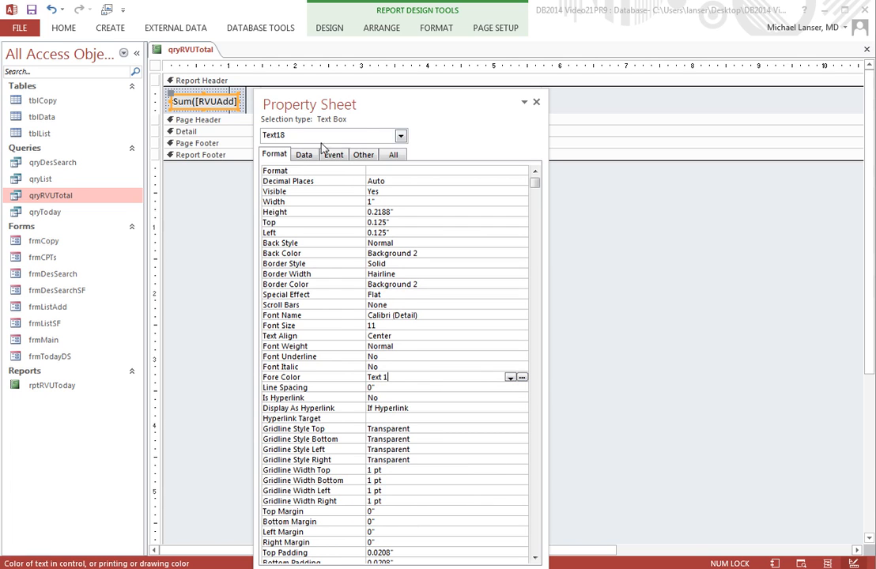
Step: Paste Background 2 as the Detail section's back color
click(400, 136)
click(331, 146)
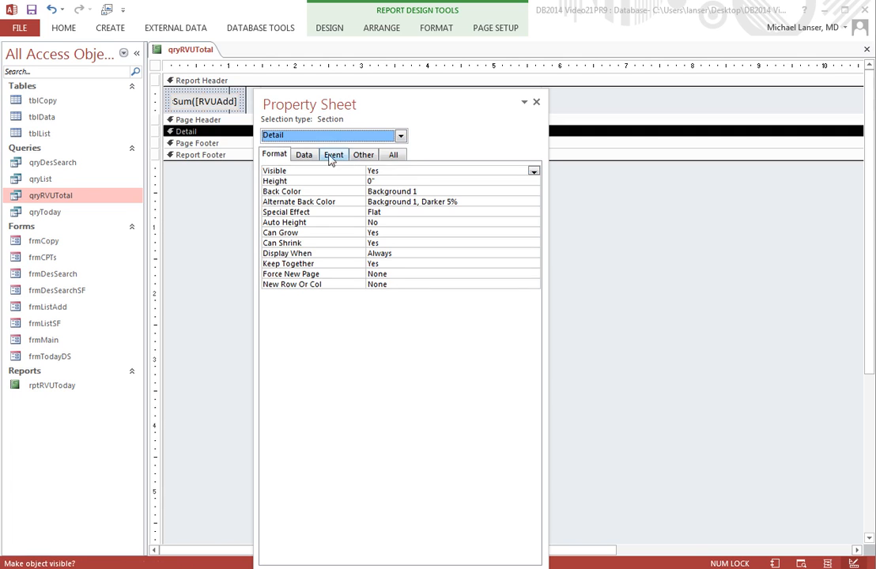
click(453, 191)
click(522, 191)
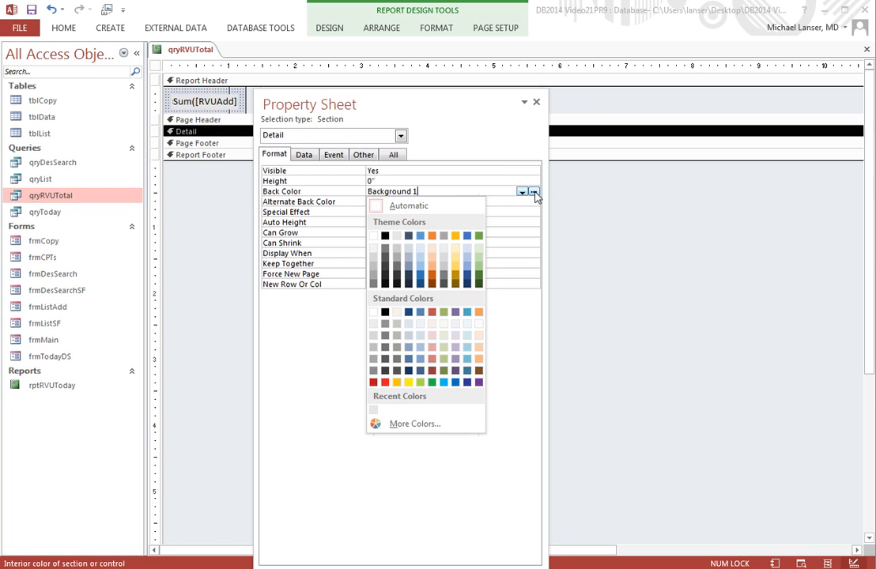
click(446, 191)
click(318, 191)
right_click(393, 193)
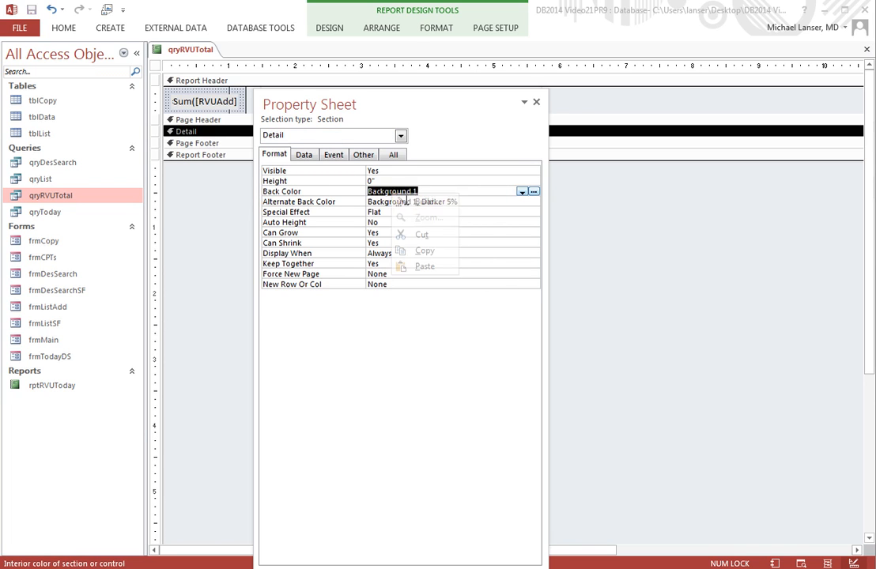
click(425, 267)
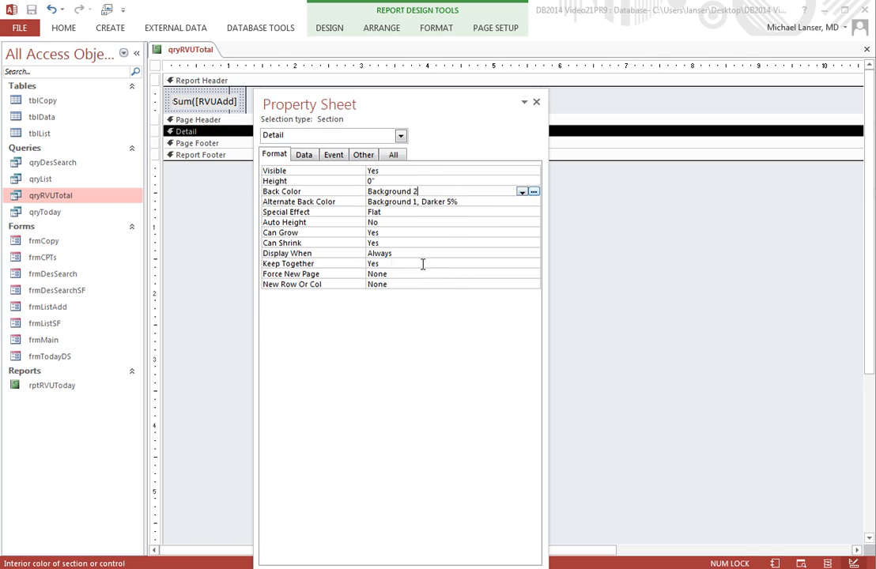
click(420, 202)
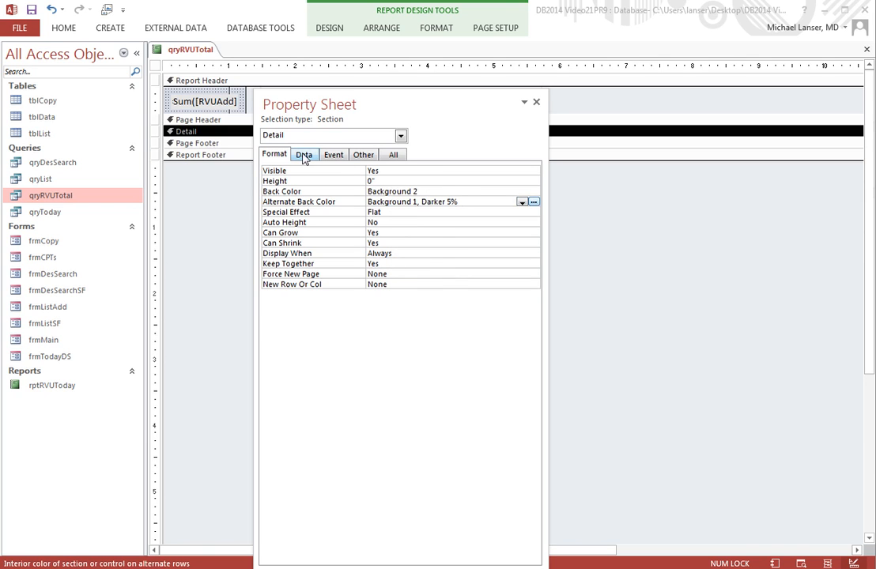
Step: Paste Background 2 as the Page Footer section's back color
click(400, 136)
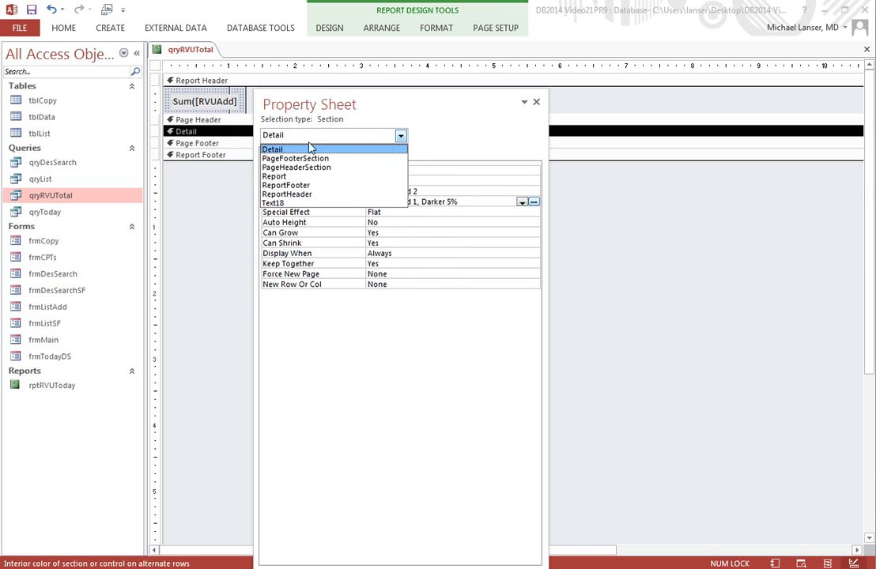
click(297, 158)
drag(442, 191, 369, 194)
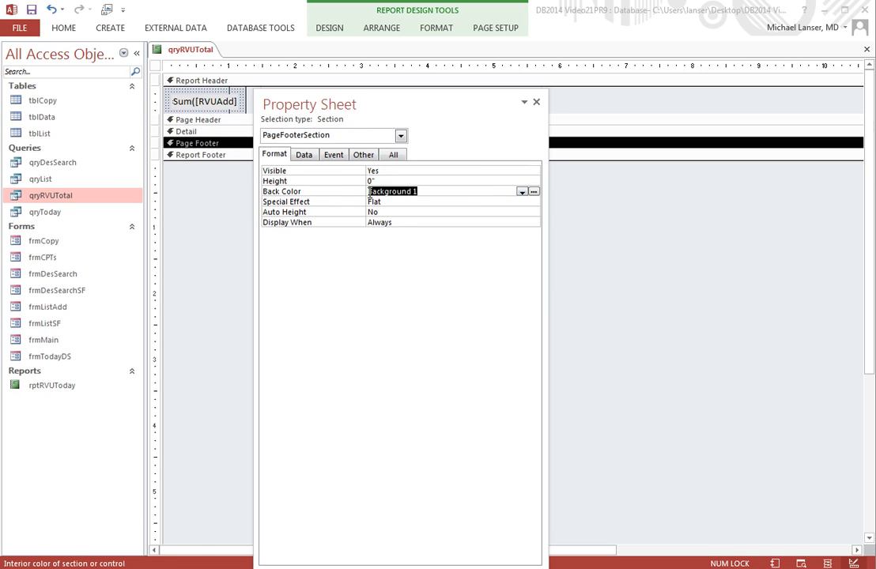
right_click(387, 194)
click(407, 270)
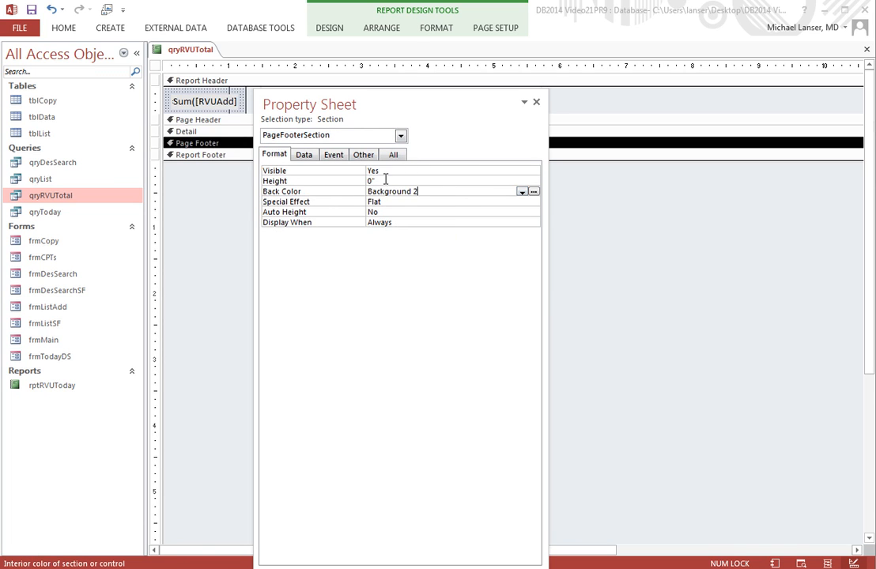
Step: Paste Background 2 as the Page Header section's back color
click(401, 136)
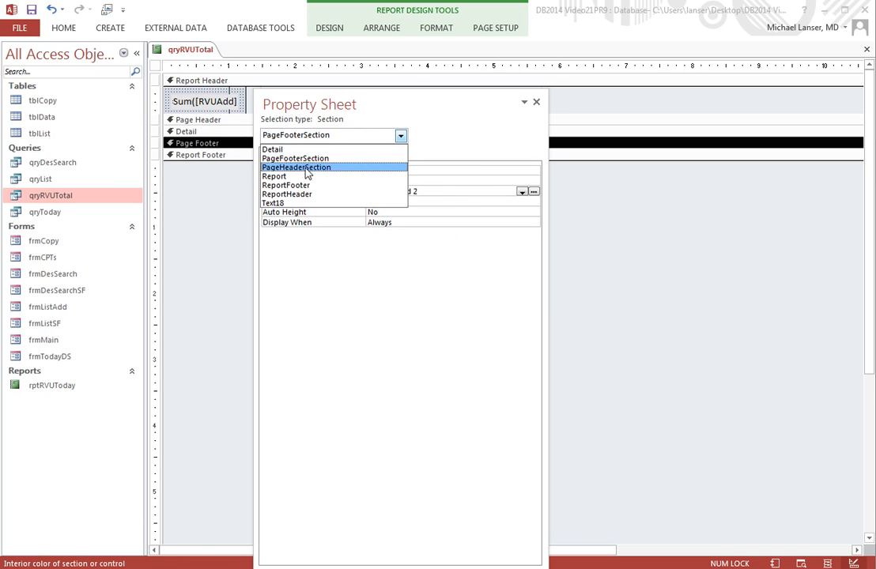
click(293, 166)
drag(430, 190, 347, 194)
right_click(401, 193)
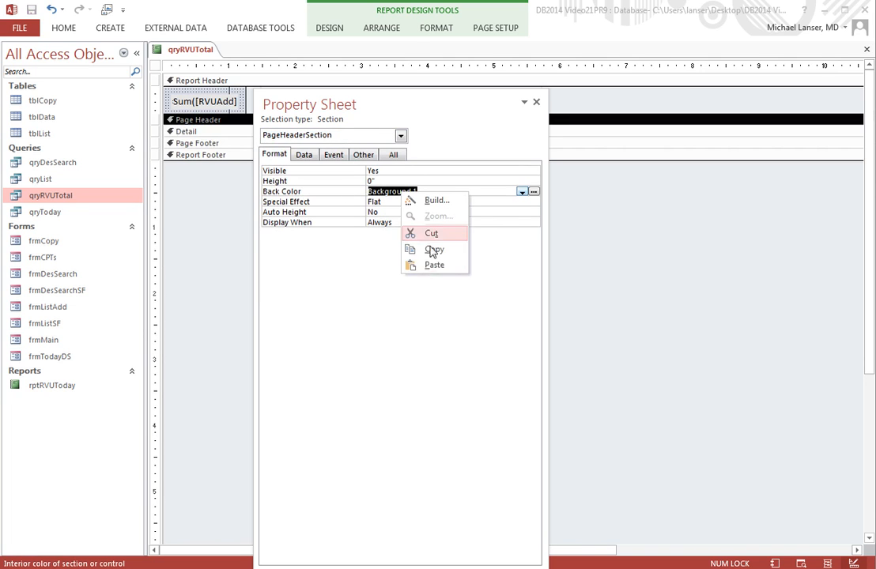
click(434, 266)
Step: Paste Background 2 as the Report Footer section's back color
click(401, 136)
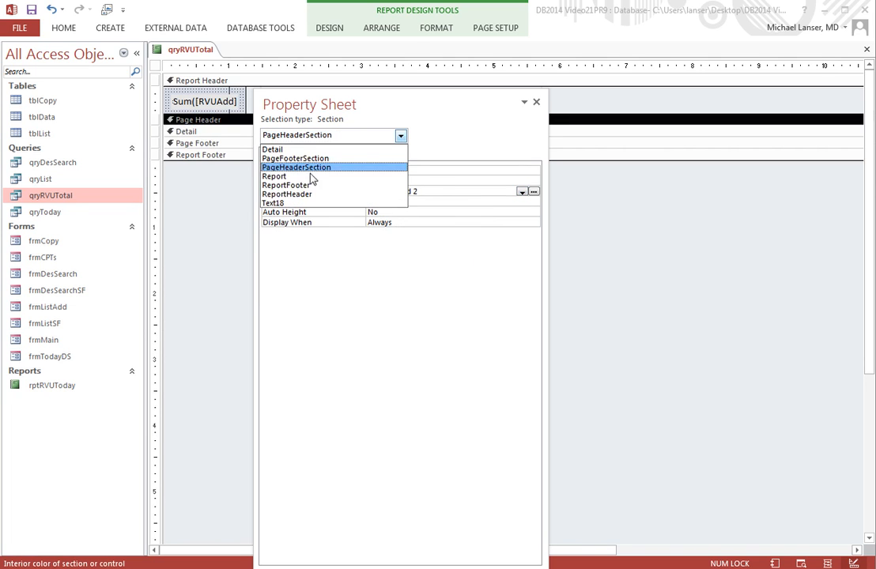
click(286, 185)
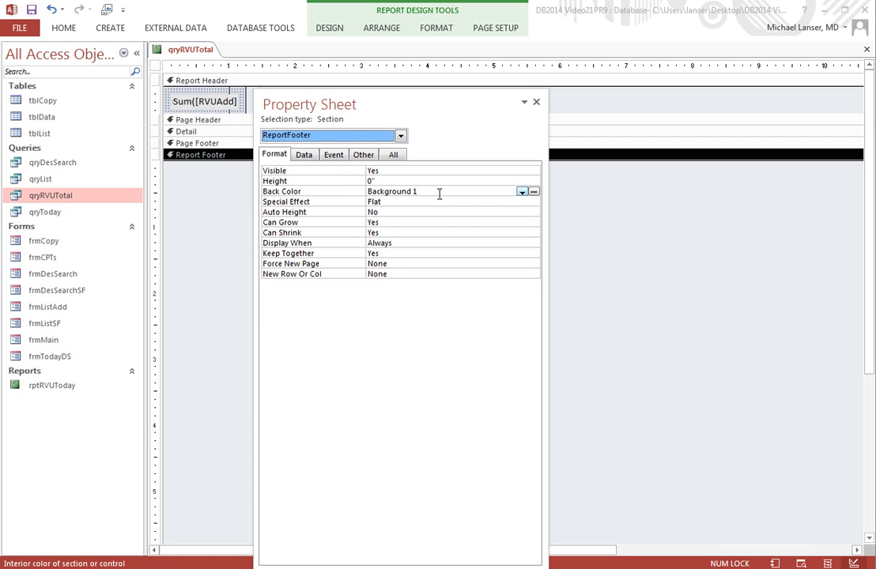
click(339, 192)
right_click(404, 189)
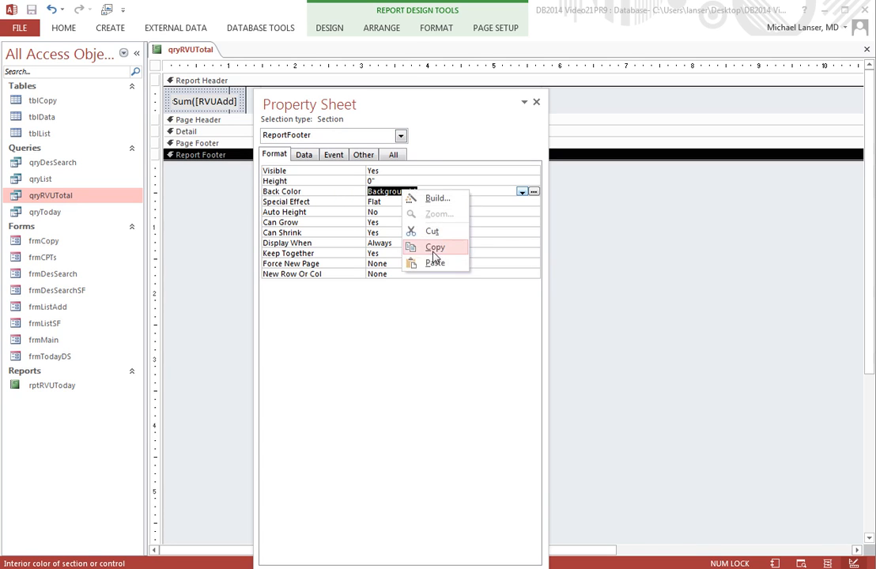
click(428, 260)
Step: Paste Background 2 as the Report Header section's back color
click(402, 136)
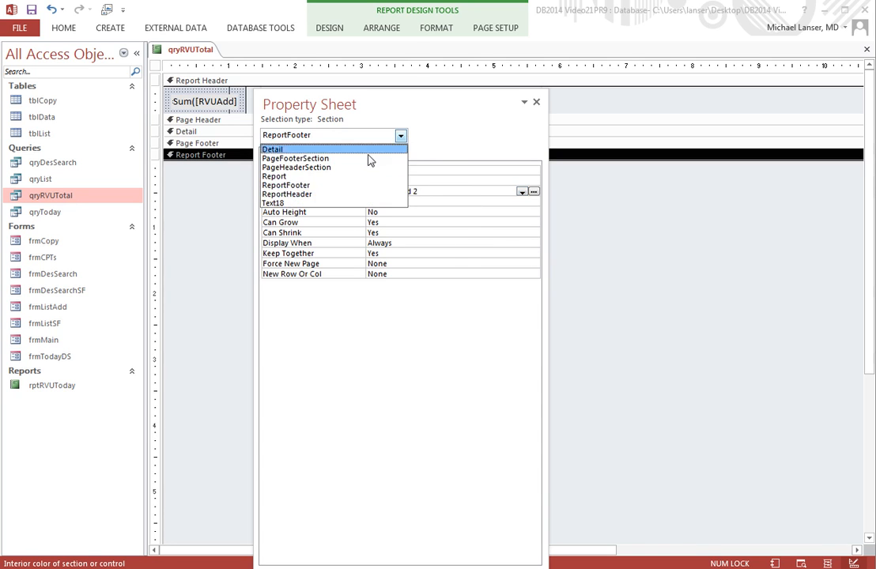
click(305, 193)
click(432, 191)
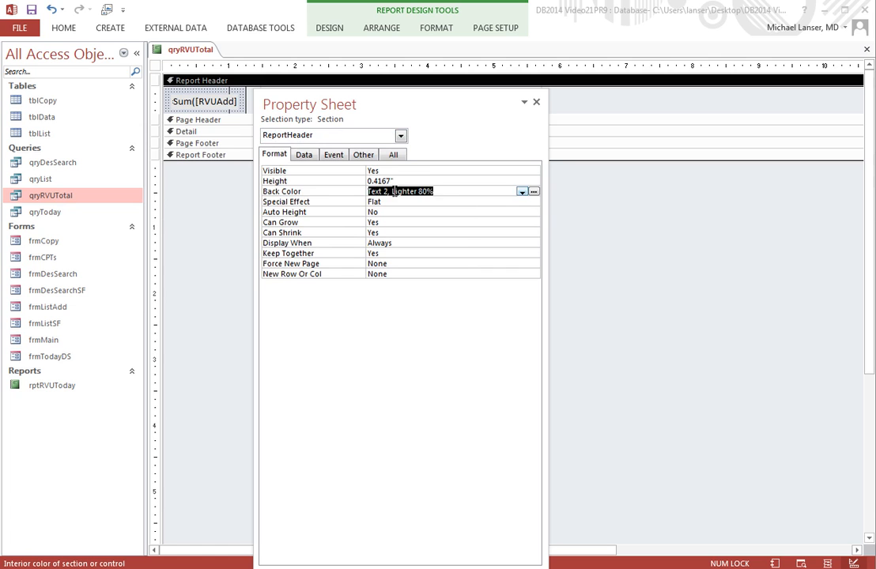
right_click(400, 193)
click(432, 266)
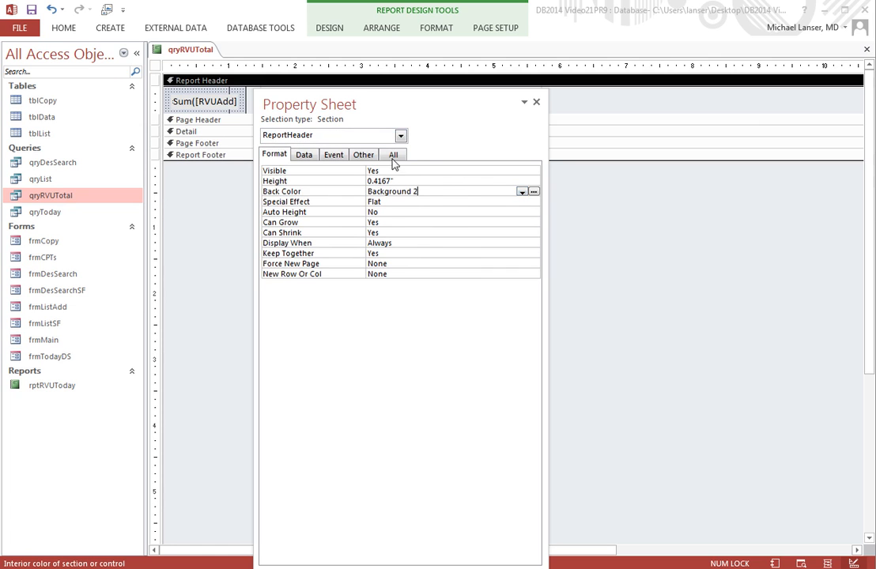
Step: Select the Text18 text box and move the Property Sheet away from the report header
click(401, 136)
click(301, 204)
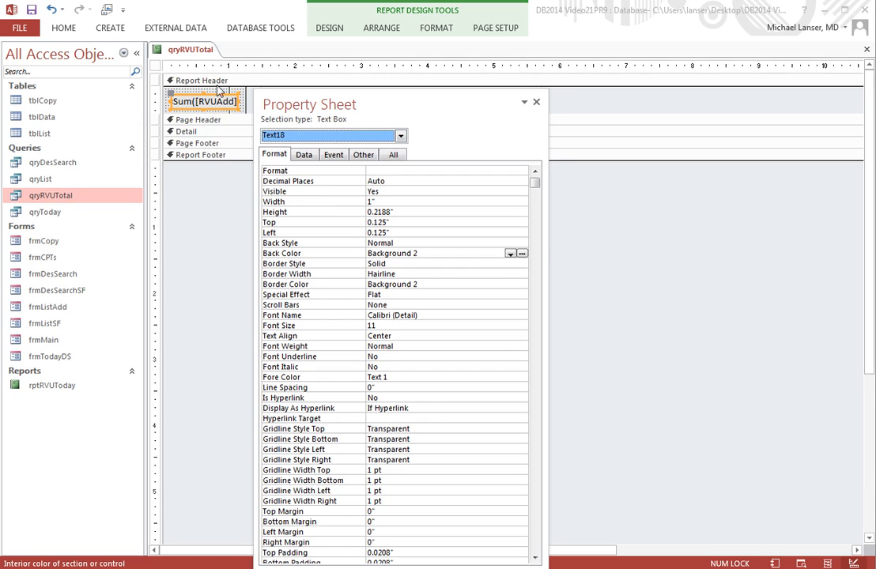
drag(265, 100, 359, 117)
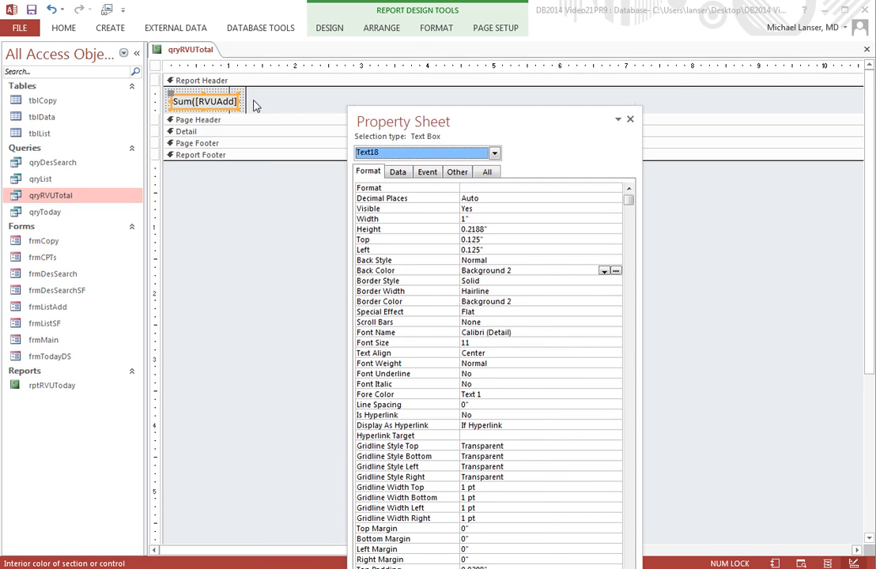
click(243, 114)
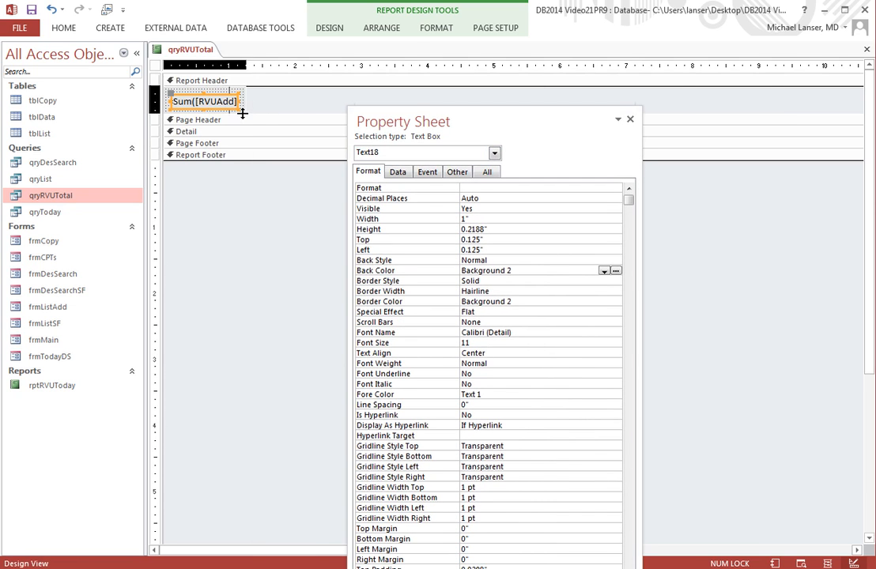
drag(243, 114, 238, 102)
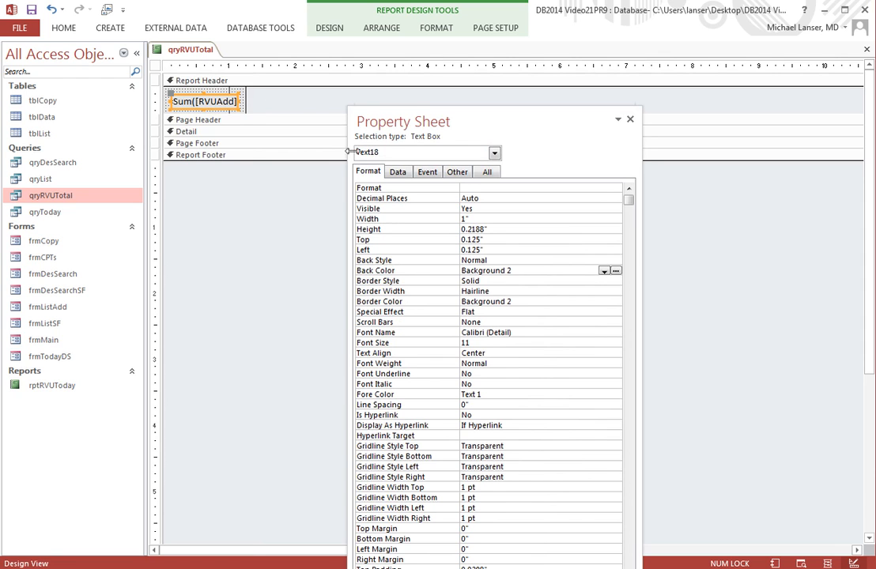
Step: Set the report's Scroll Bars to Neither, Control Box to No and Close Button to No
click(496, 156)
click(391, 191)
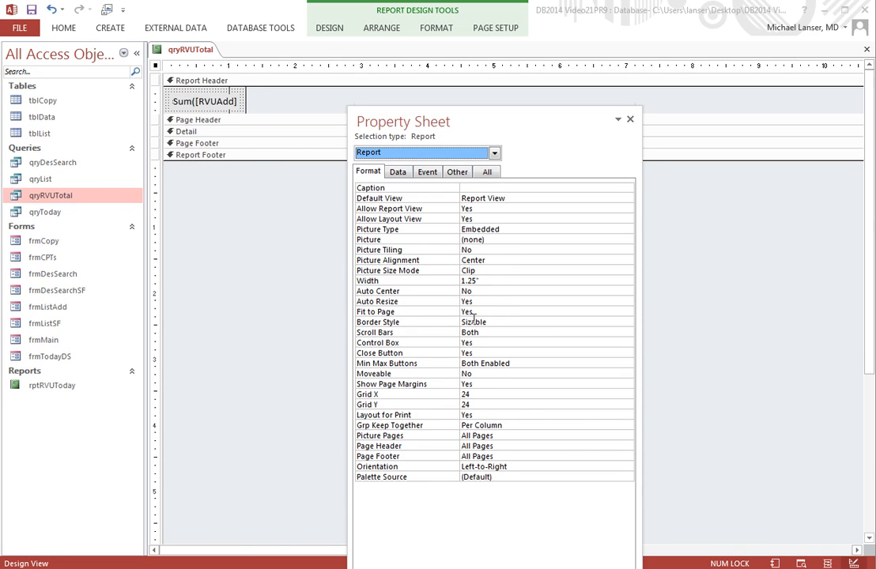
click(498, 332)
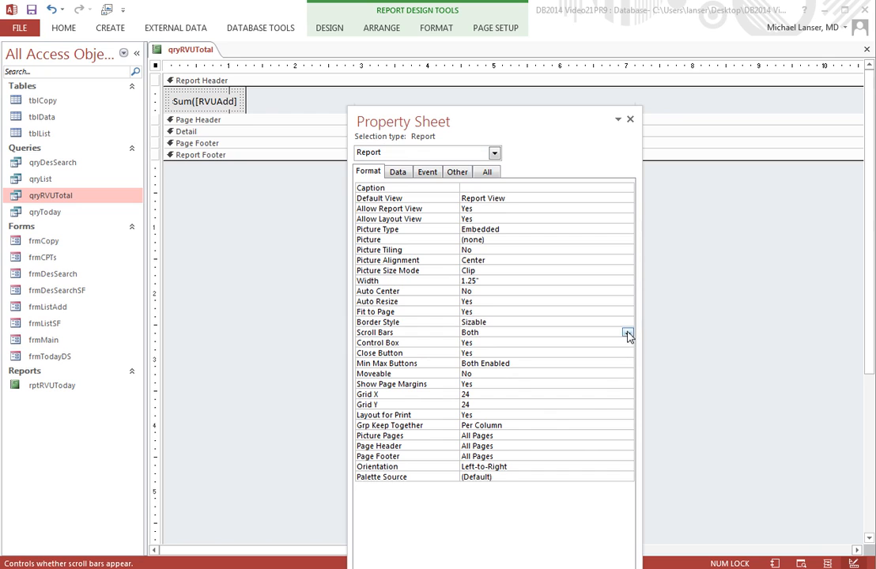
click(627, 333)
click(513, 343)
click(496, 343)
click(627, 343)
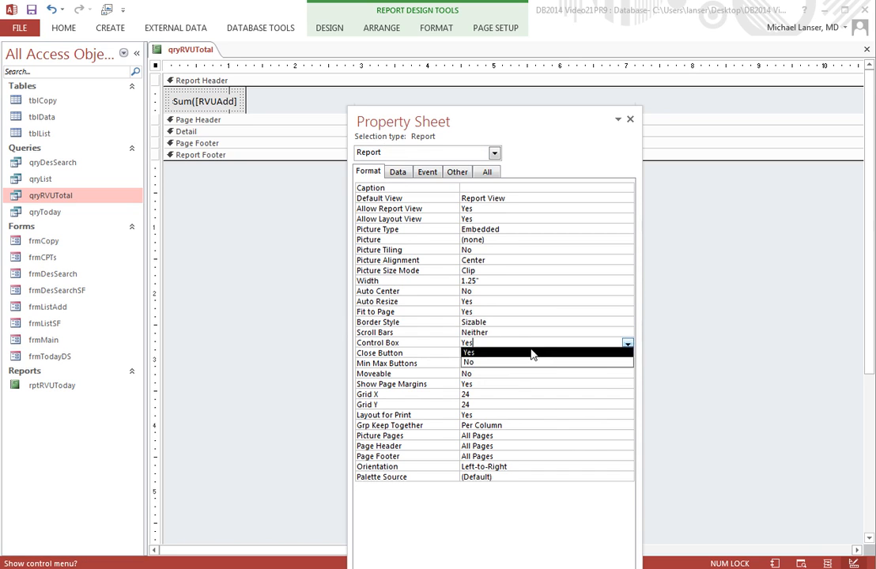
click(525, 363)
click(519, 354)
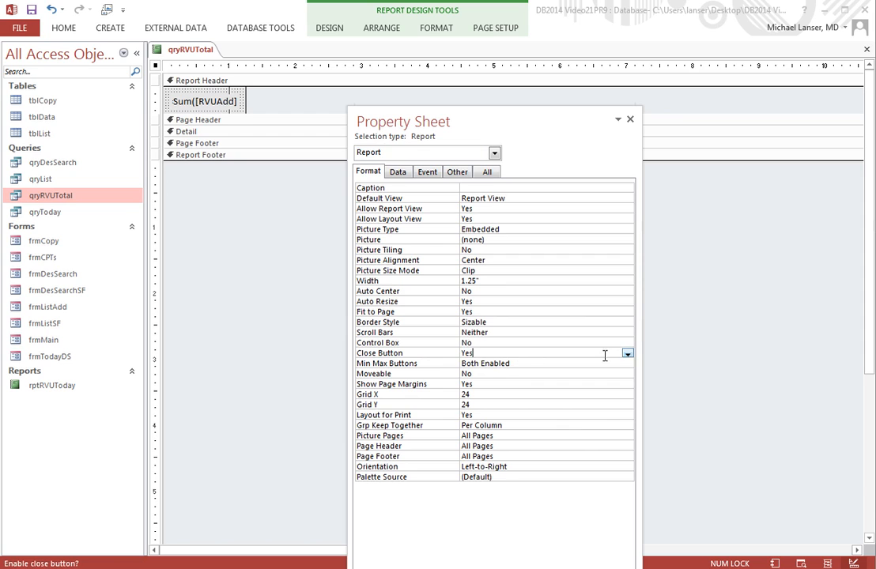
click(628, 354)
click(541, 369)
Step: Set the Report Header section's special effect to Sunken
click(495, 153)
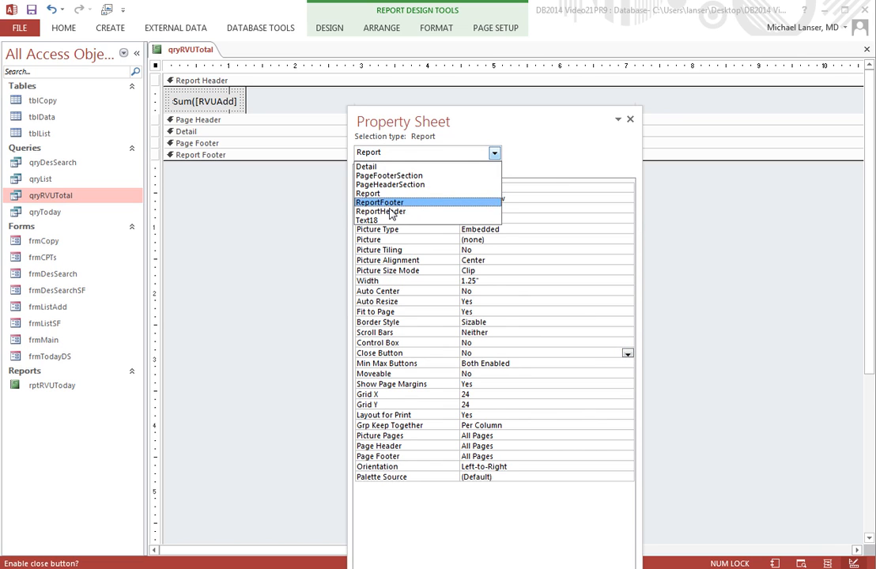
click(393, 211)
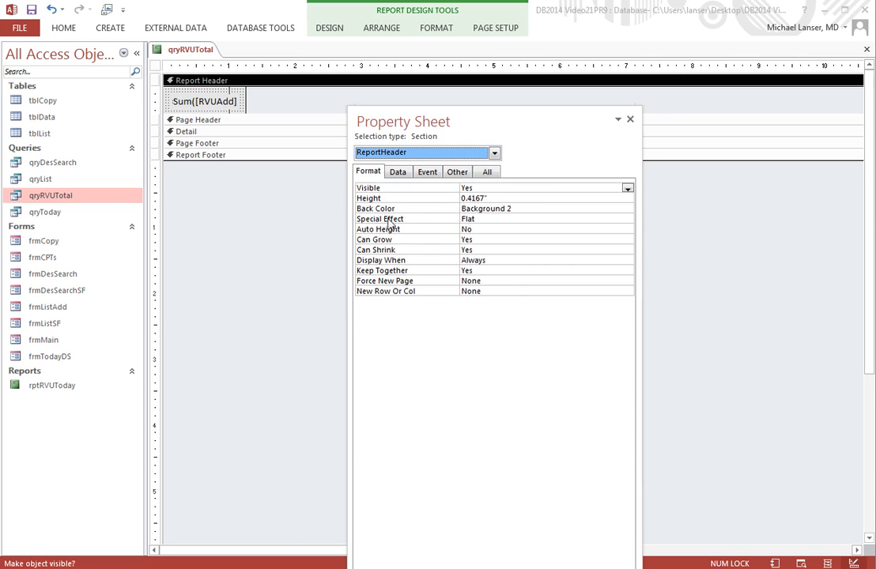
click(628, 219)
click(628, 220)
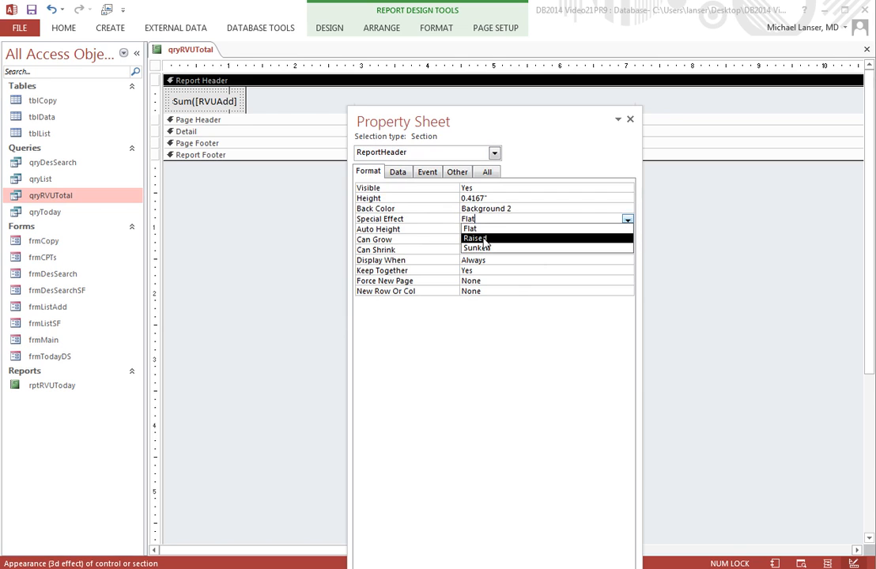
click(486, 248)
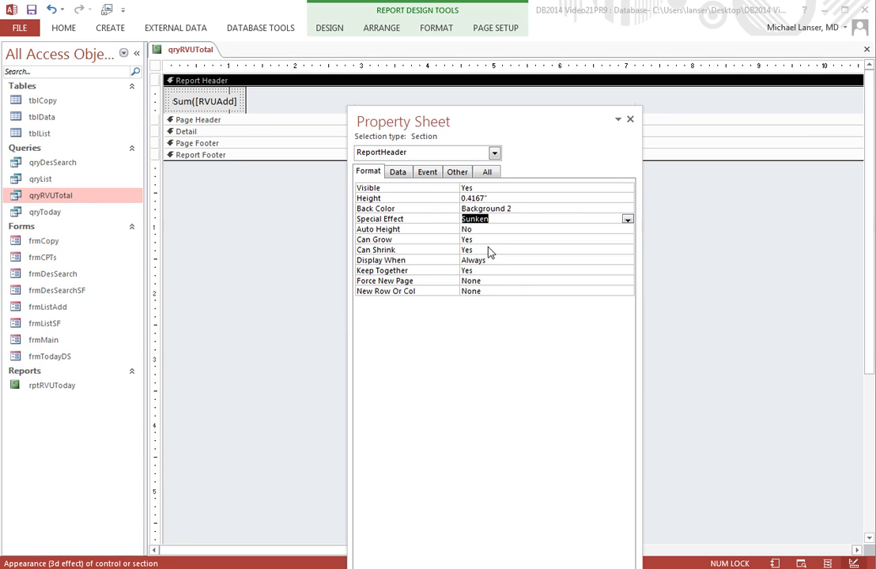
Step: Preview the report in Report View and return to Design View
right_click(186, 49)
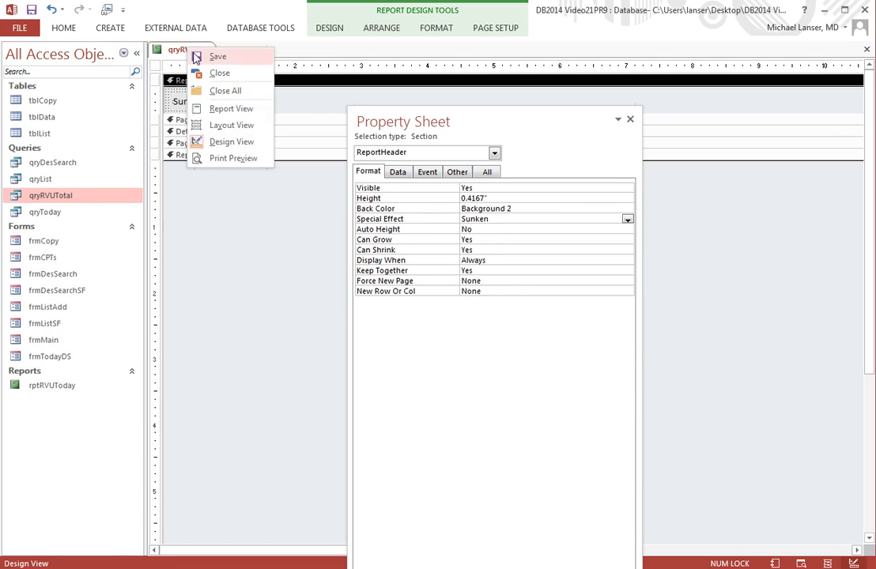
click(230, 111)
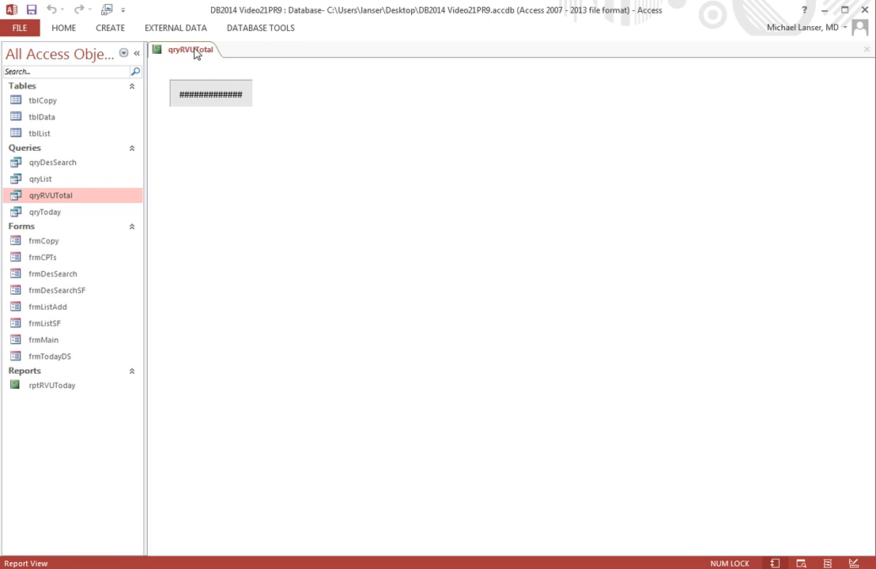
right_click(196, 51)
click(229, 144)
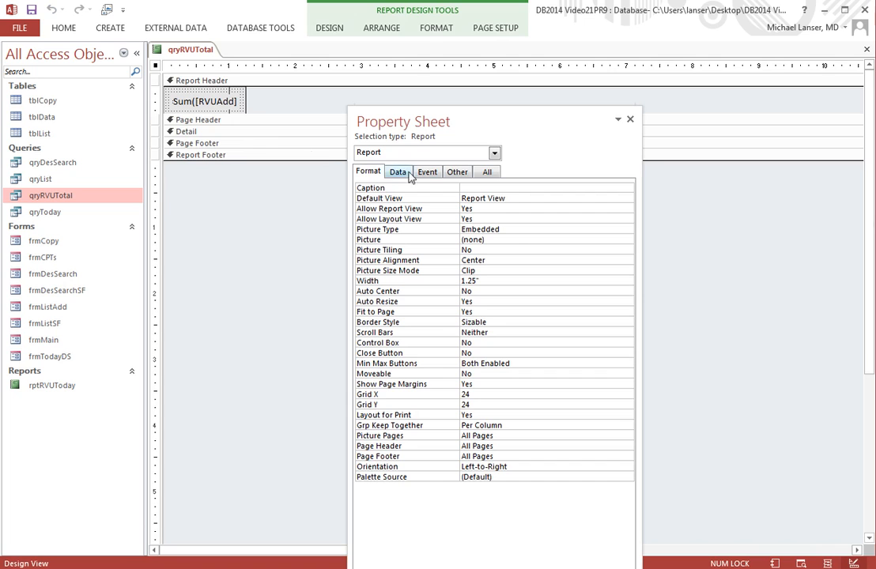
Step: Rename the Text18 text box to txtRVUTotal
click(495, 153)
click(388, 210)
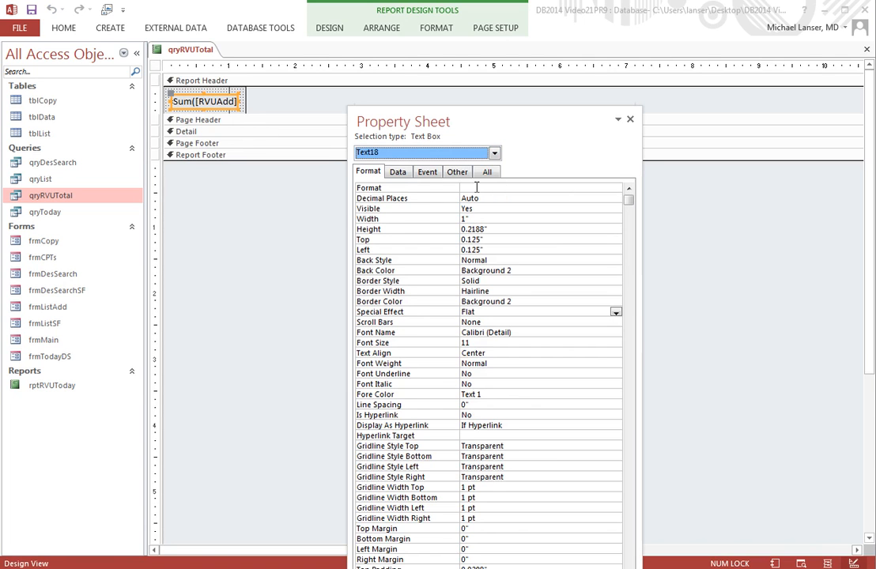
click(456, 171)
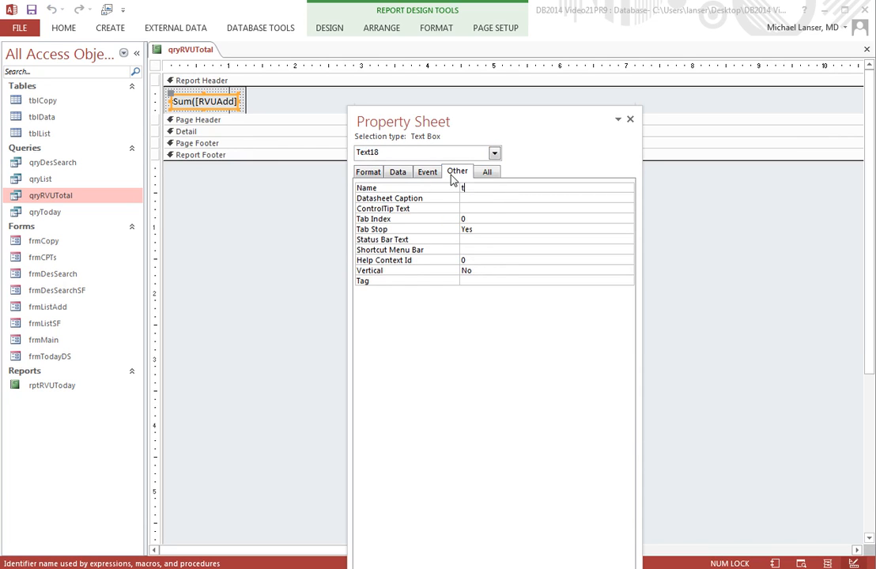
text(txtRVUTotal)
click(503, 208)
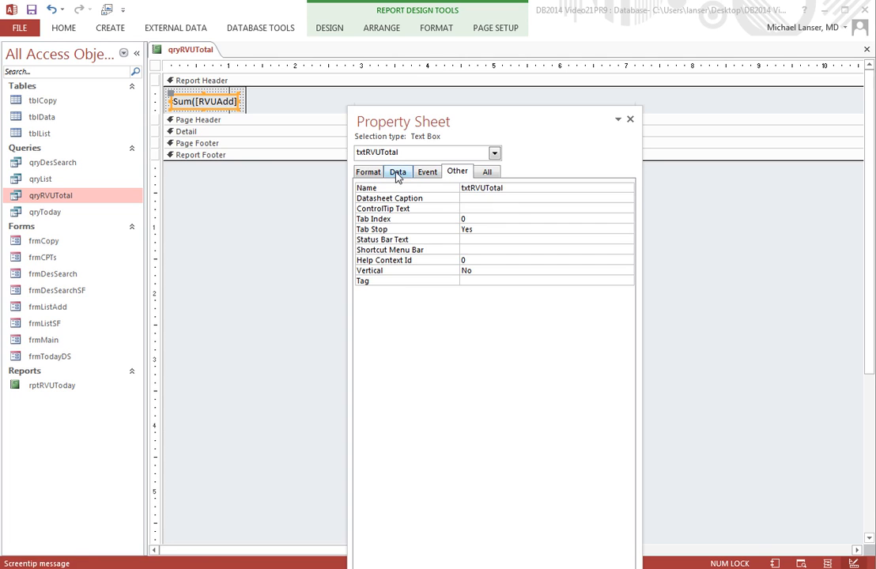
Step: Set the txtRVUTotal text box's format to Standard
click(368, 173)
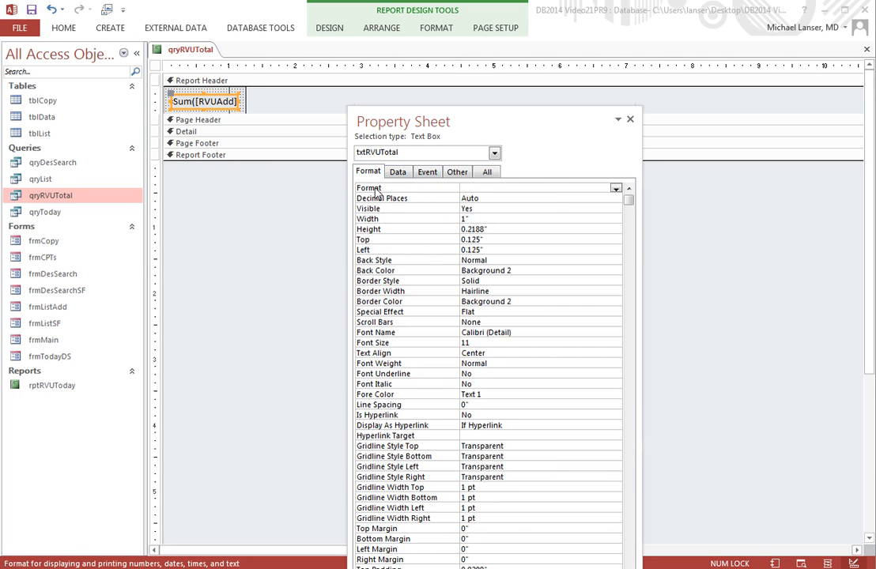
click(616, 189)
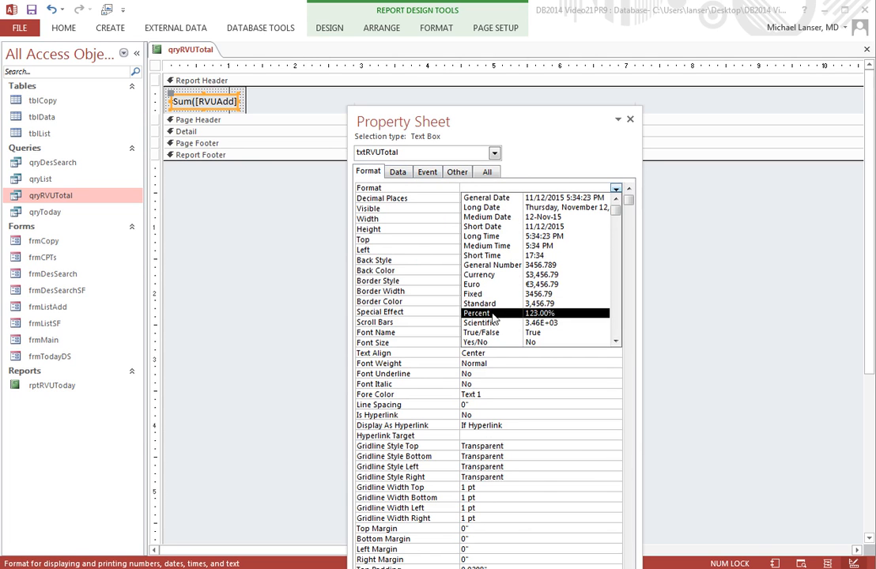
click(546, 303)
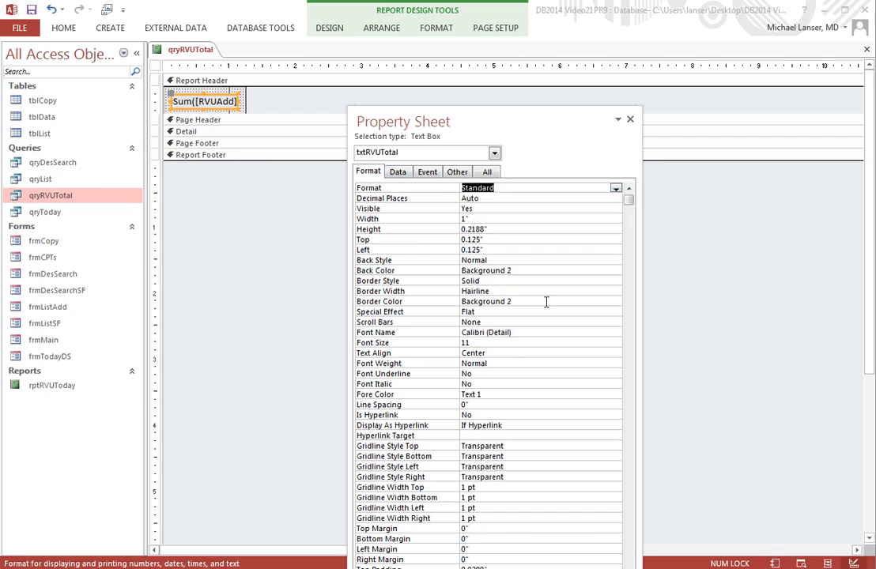
click(538, 272)
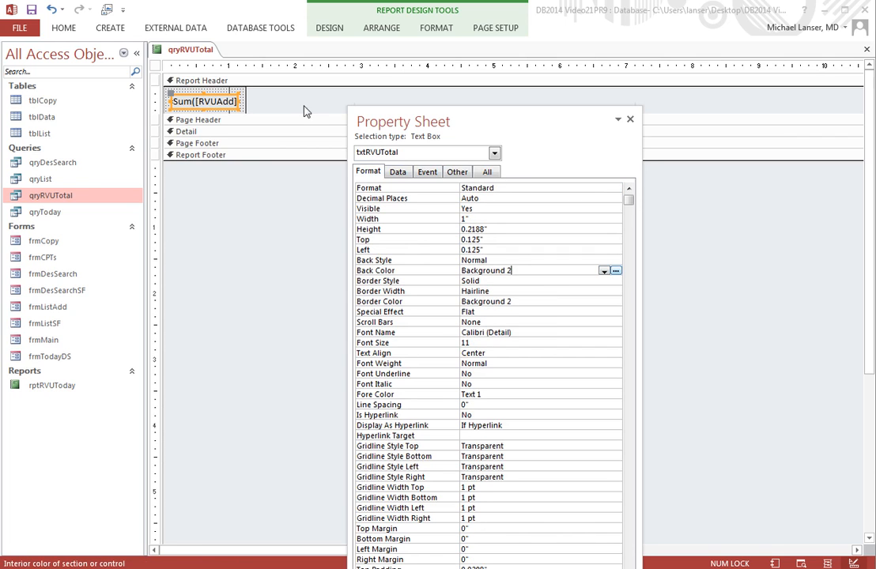
Step: Switch to Report View, then close the report and save it as rptRVUTotal
right_click(189, 50)
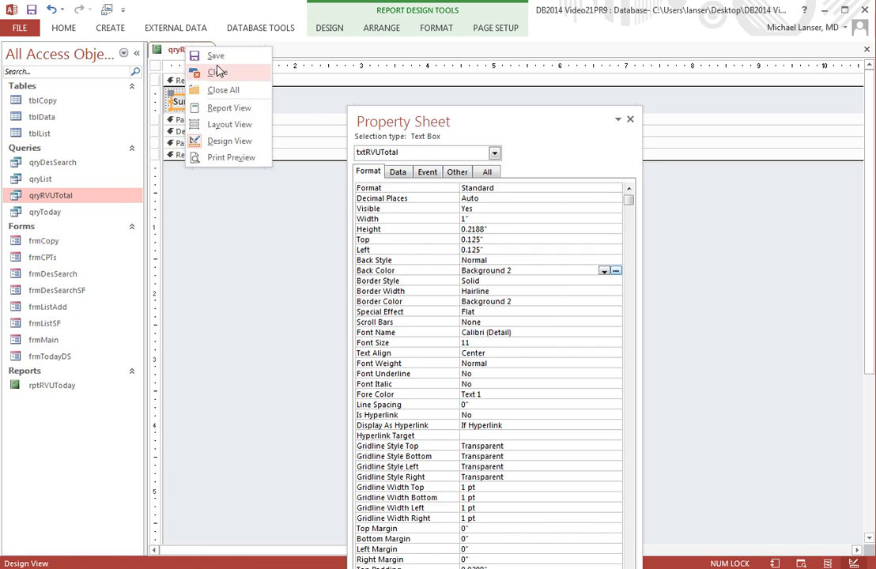
click(223, 110)
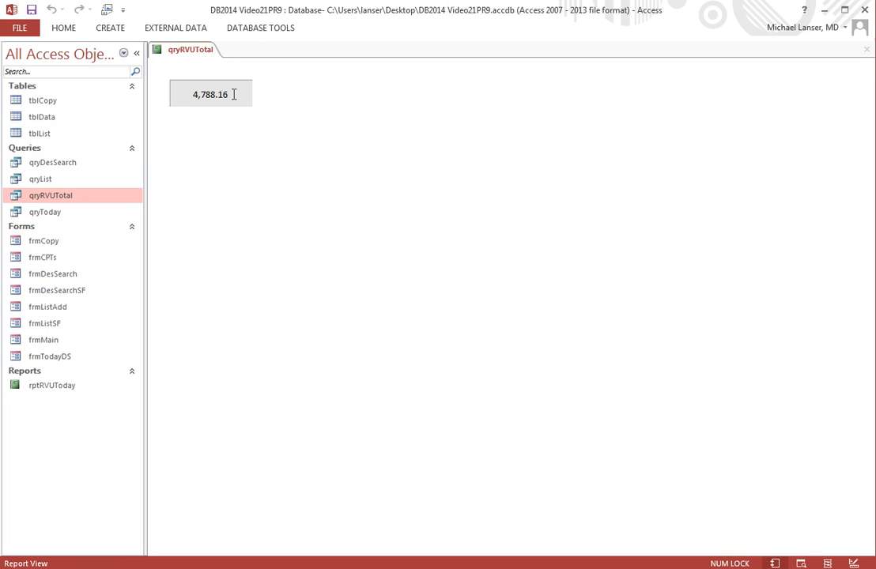
right_click(203, 52)
click(215, 60)
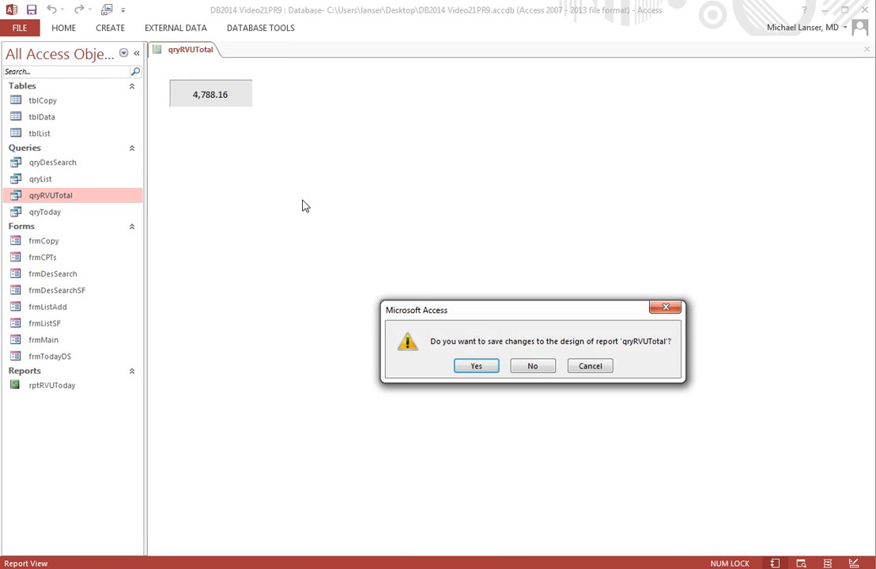
click(478, 366)
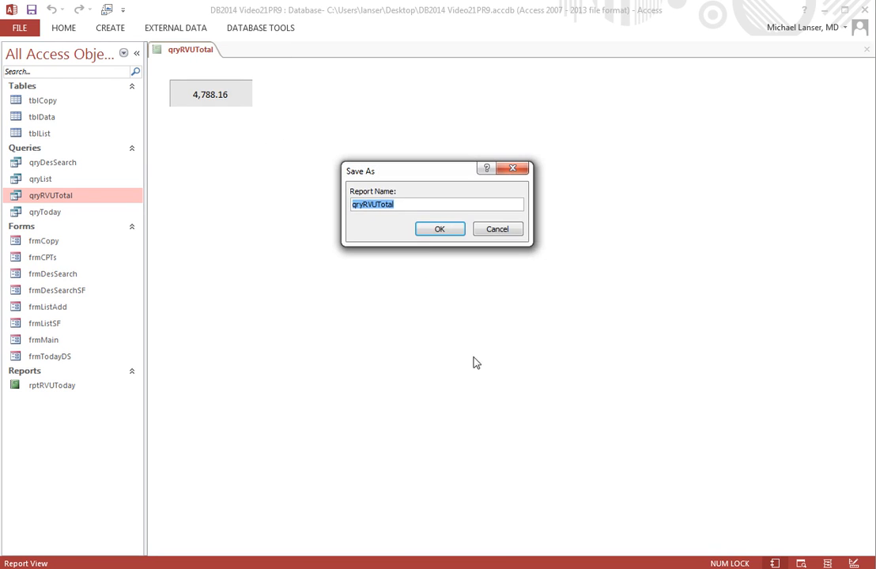
click(361, 205)
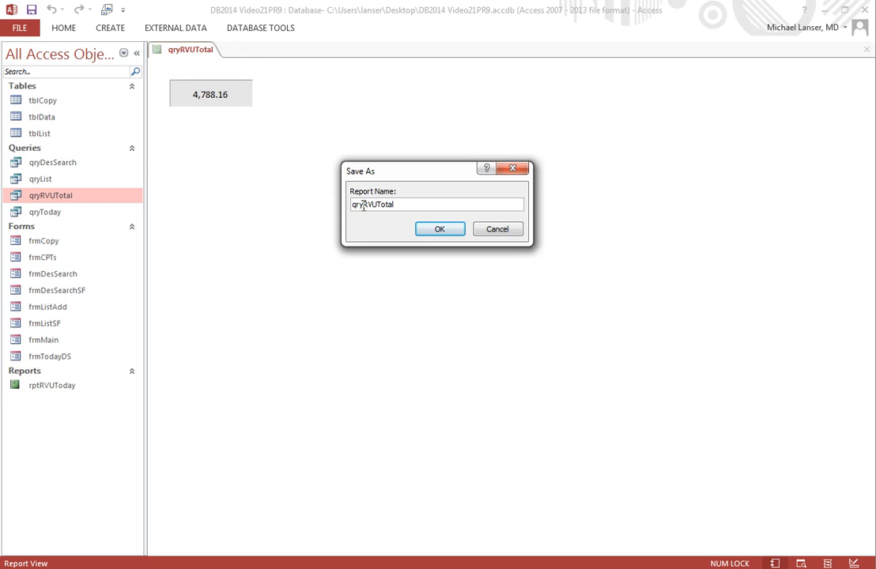
drag(363, 206, 330, 212)
key(BackSpace)
text(rpt)
click(440, 229)
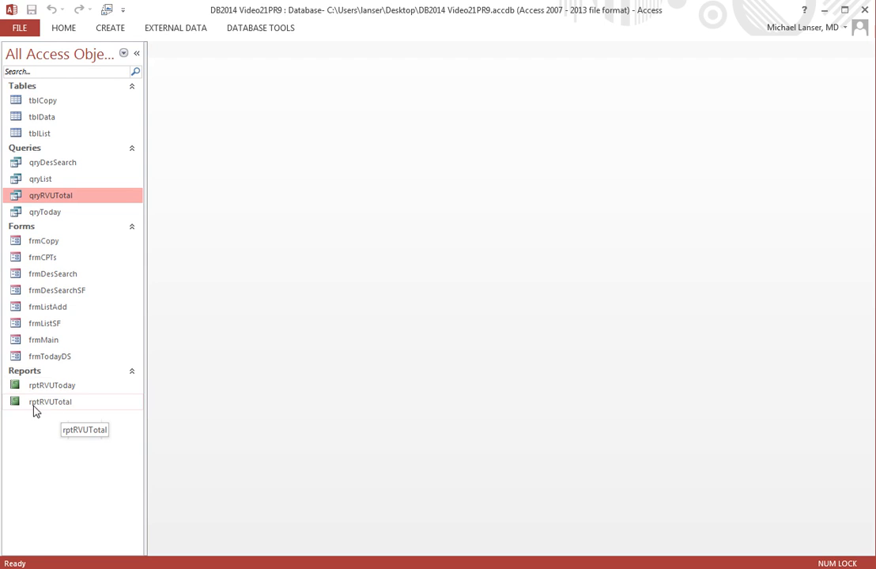
Step: Open the frmMain form
double_click(45, 342)
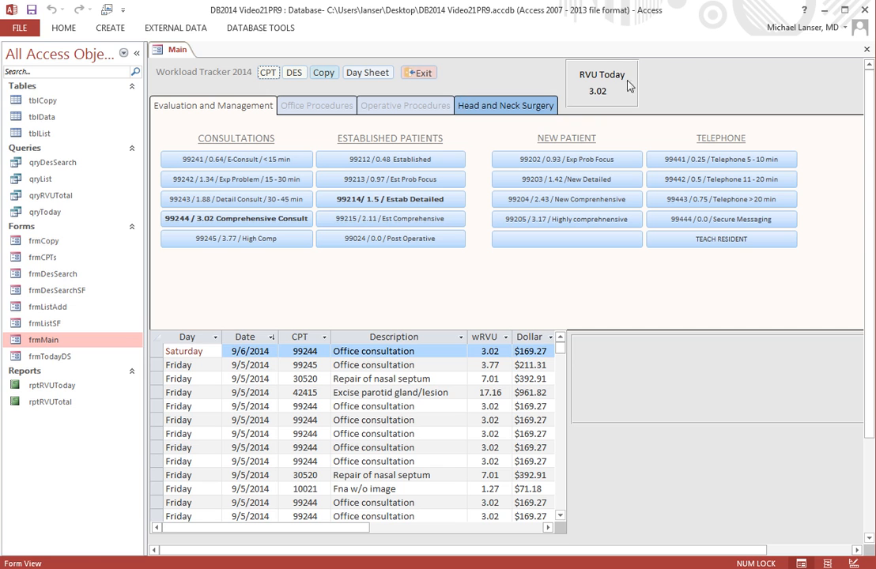
Step: Switch the frmMain form to Design View
right_click(179, 52)
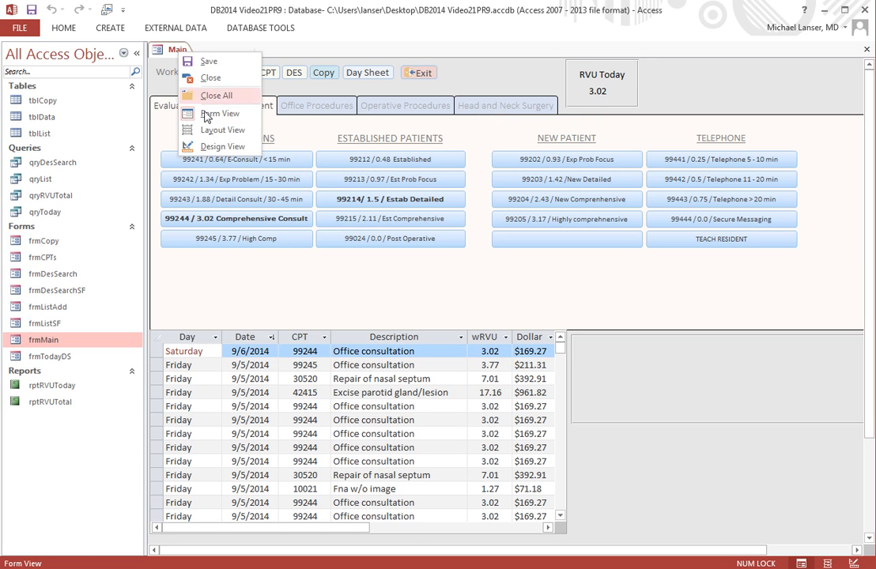
click(185, 132)
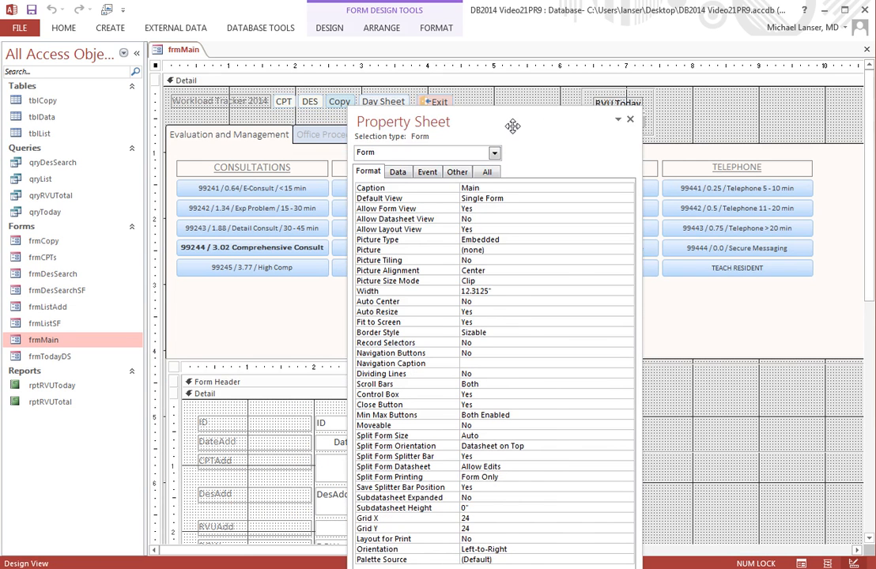
drag(522, 117, 597, 229)
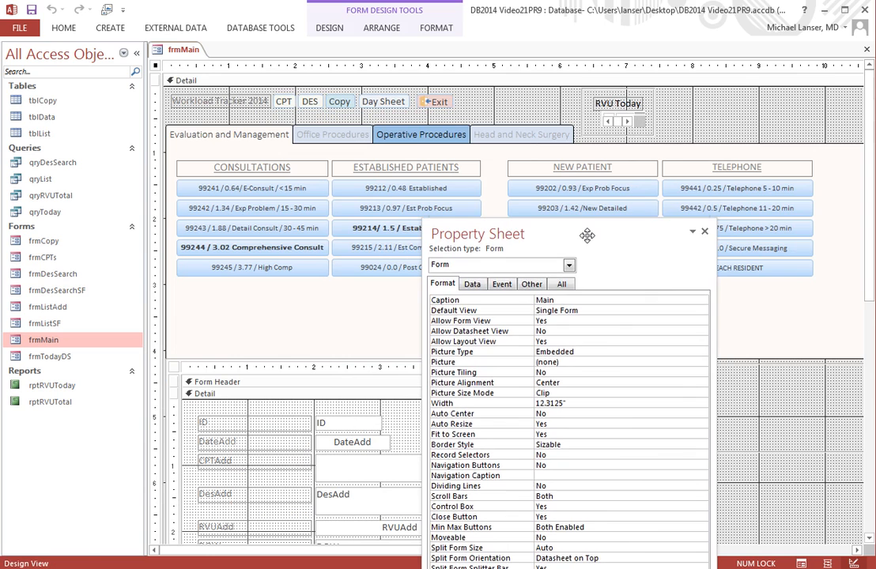
Step: Delete the rectangle box around the RVU Today label and reposition the label at the top of that area
click(614, 109)
drag(594, 98, 522, 99)
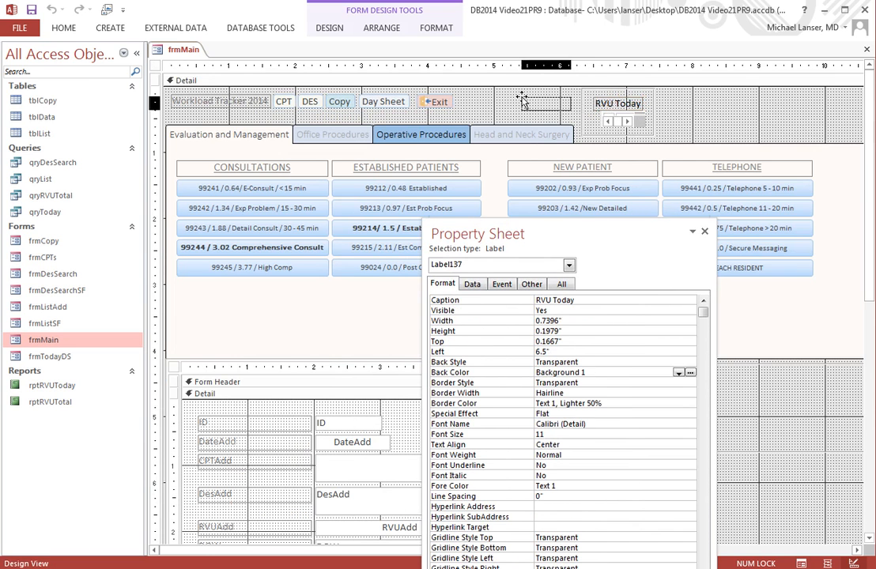
click(584, 95)
right_click(583, 101)
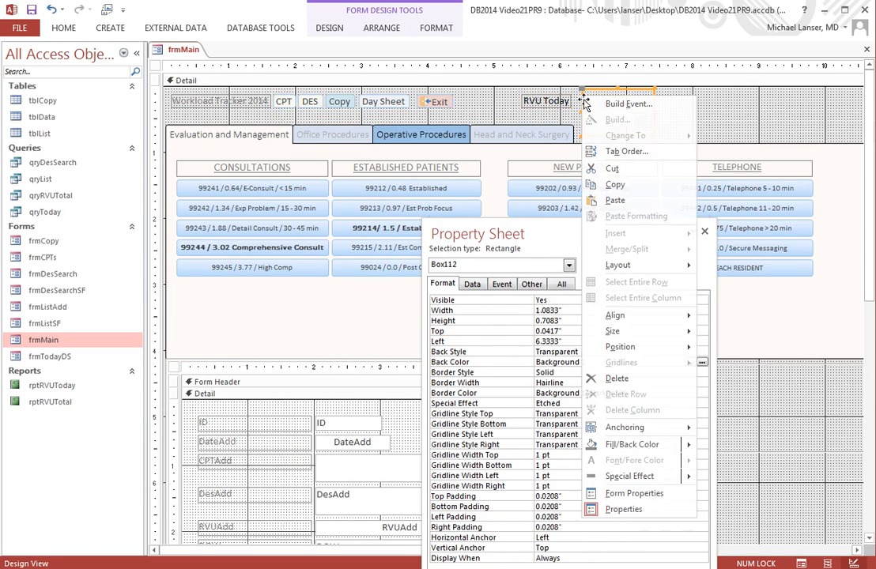
click(607, 378)
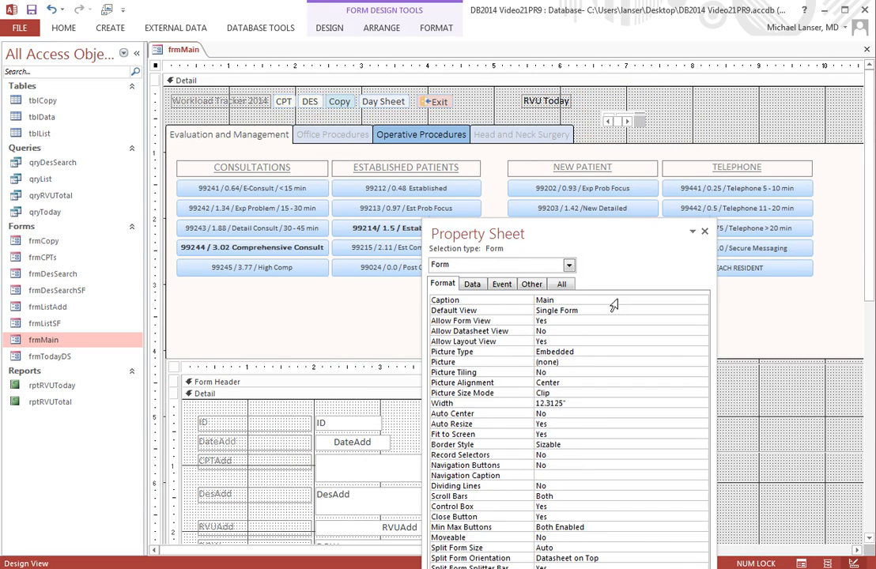
click(542, 100)
drag(523, 95, 598, 91)
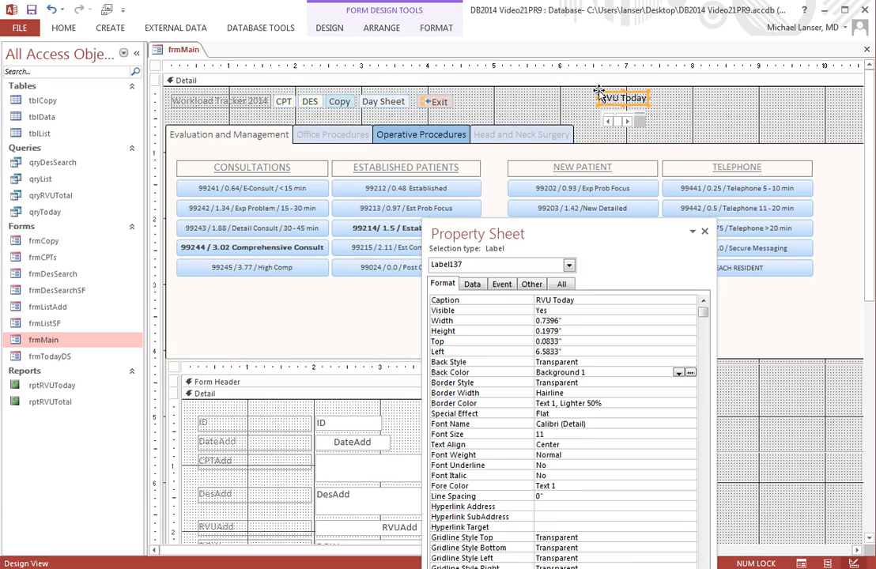
Step: Insert the rptRVUTotal report as a subreport to the right of the RVU Today label
right_click(700, 118)
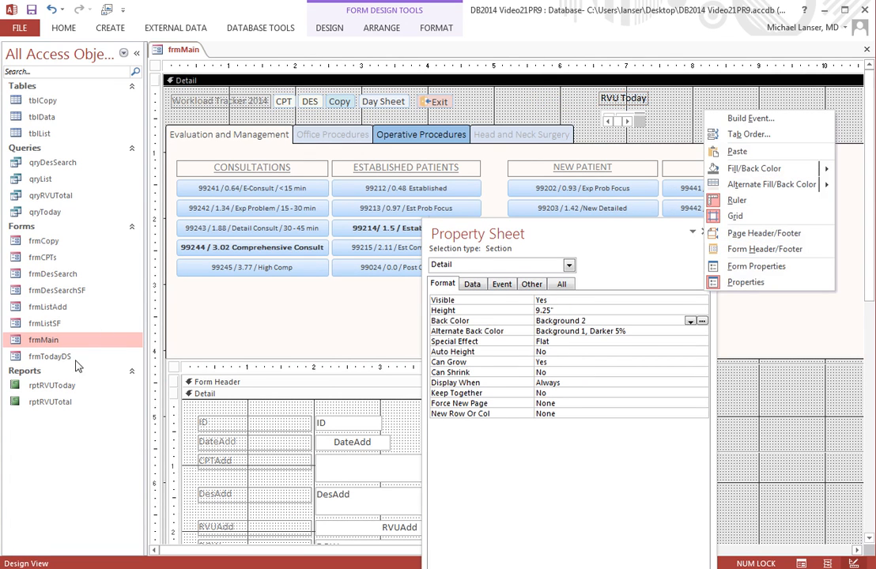
click(62, 404)
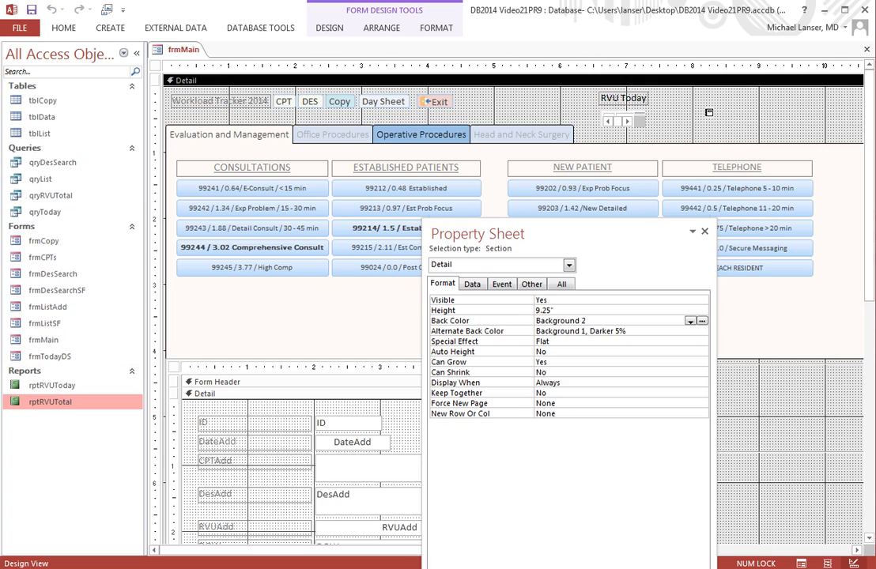
drag(714, 120, 714, 120)
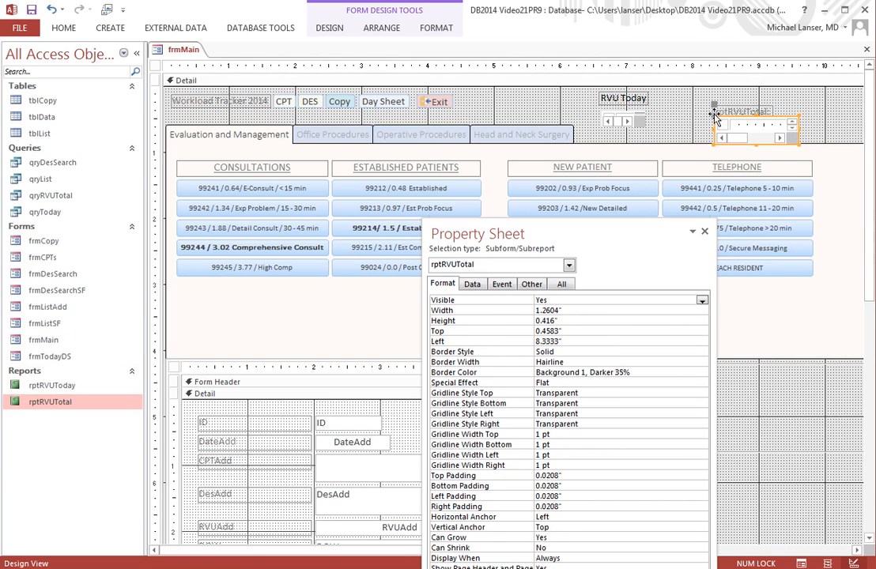
drag(714, 117, 679, 105)
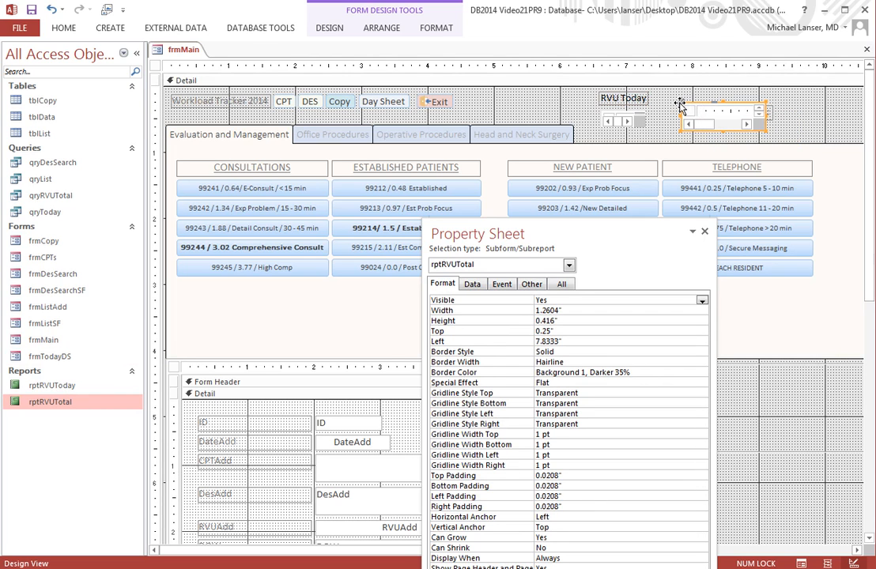
click(50, 9)
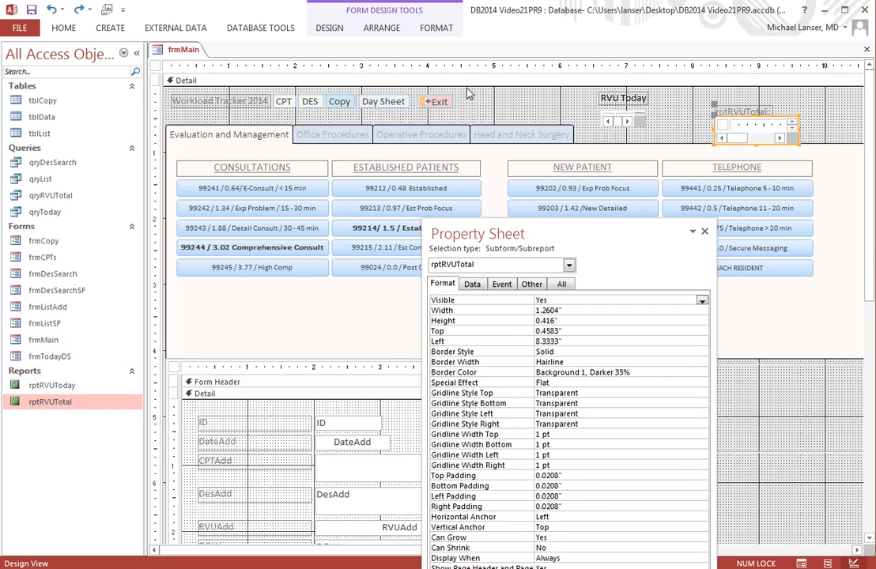
Step: Delete the subreport's attached label and move the subreport next to the RVU Today label
click(724, 113)
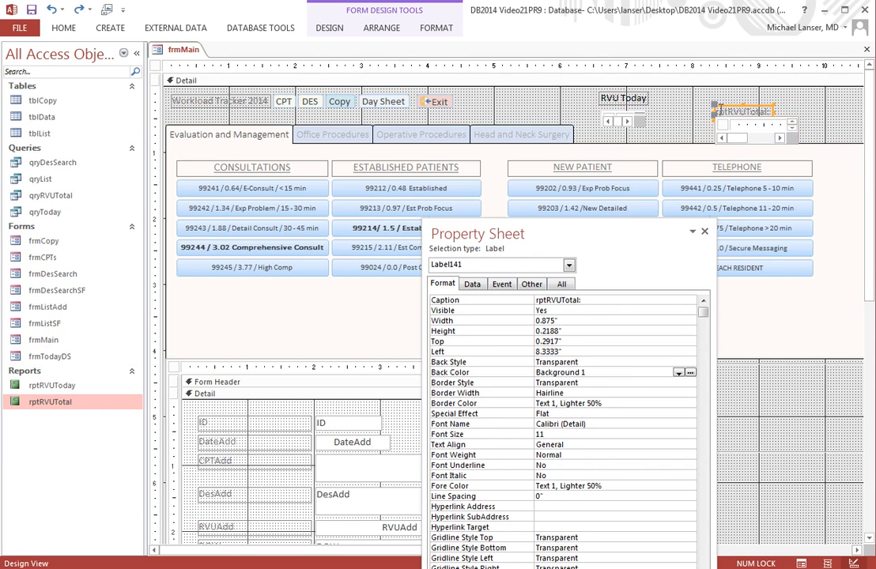
right_click(717, 111)
click(749, 393)
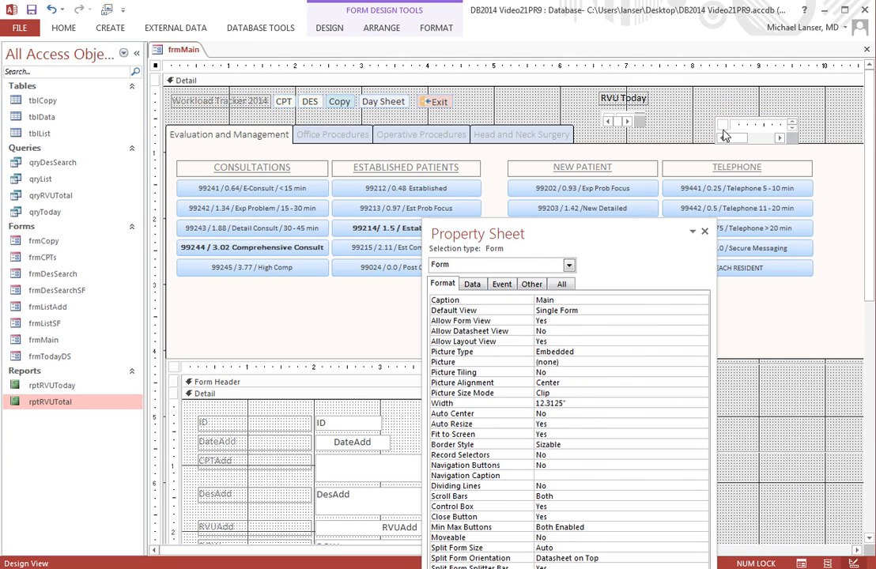
mouse_move(725, 136)
mouse_down()
mouse_move(712, 111)
mouse_move(671, 102)
mouse_move(689, 108)
mouse_up()
Step: Switch frmMain to Form View to check the RVU total subreport
right_click(162, 49)
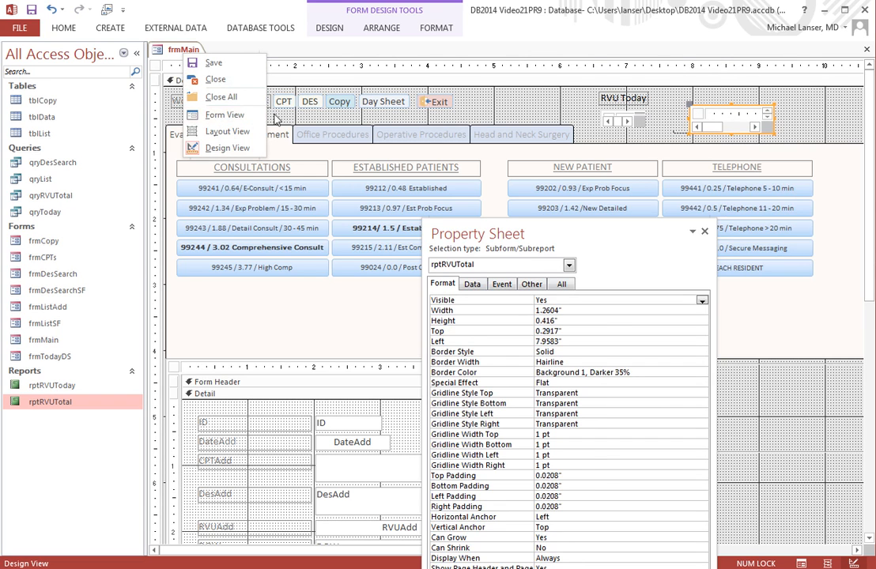
click(228, 115)
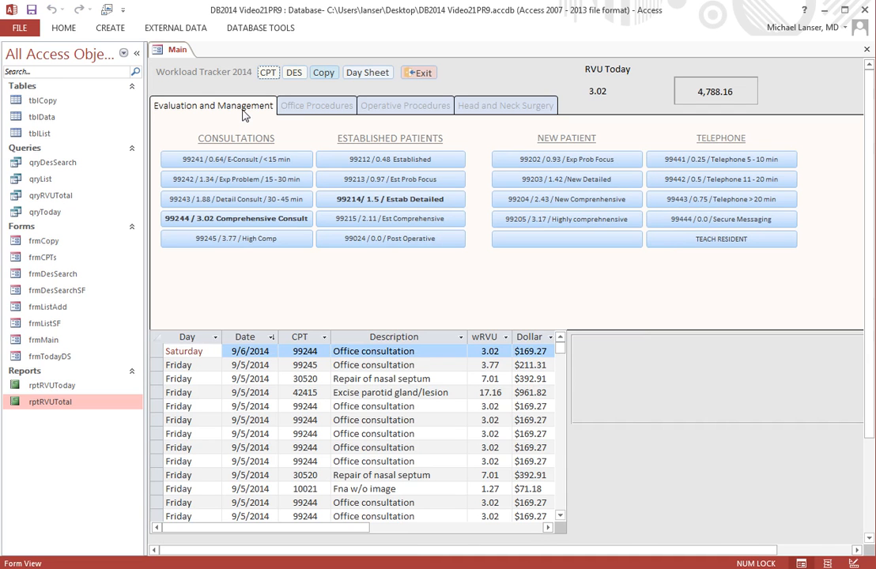
Step: Return frmMain to Design View and close the form
right_click(179, 49)
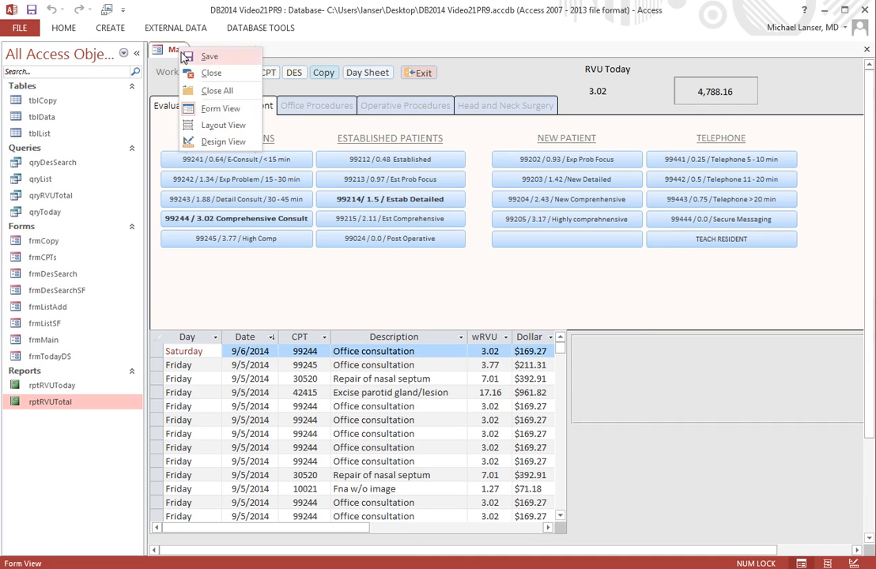
click(223, 142)
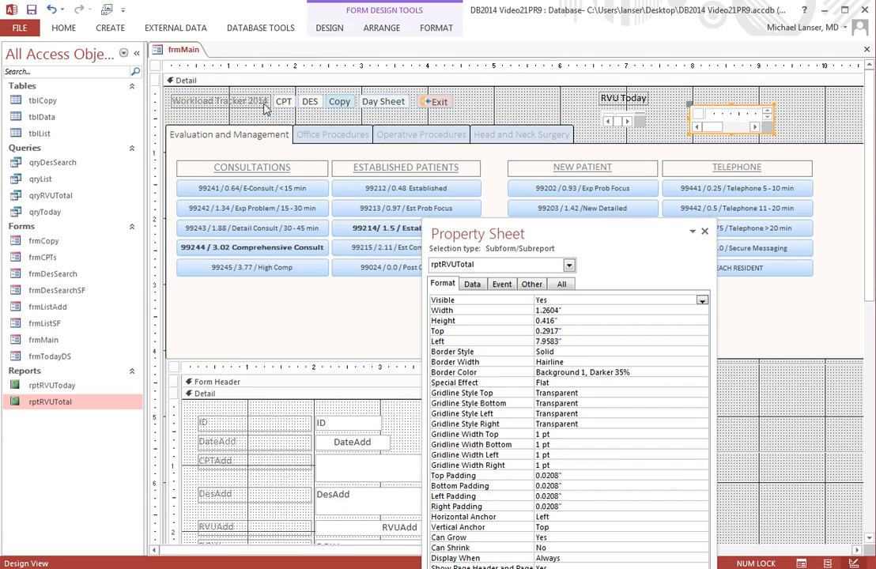
right_click(169, 47)
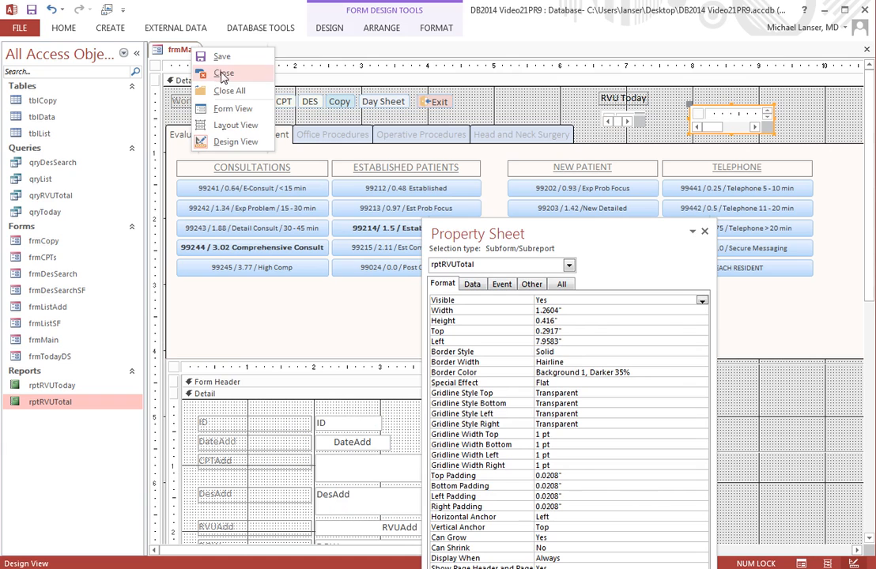
click(192, 47)
right_click(170, 46)
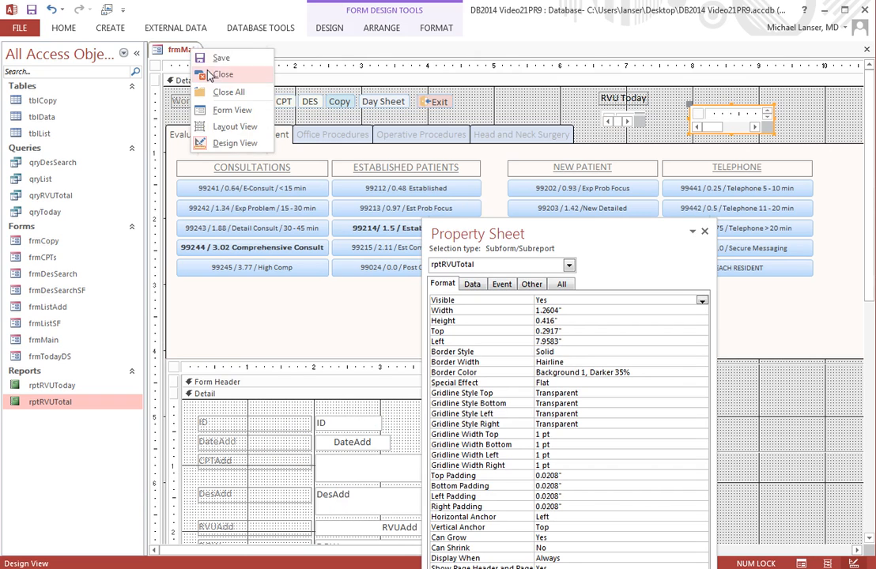
click(208, 75)
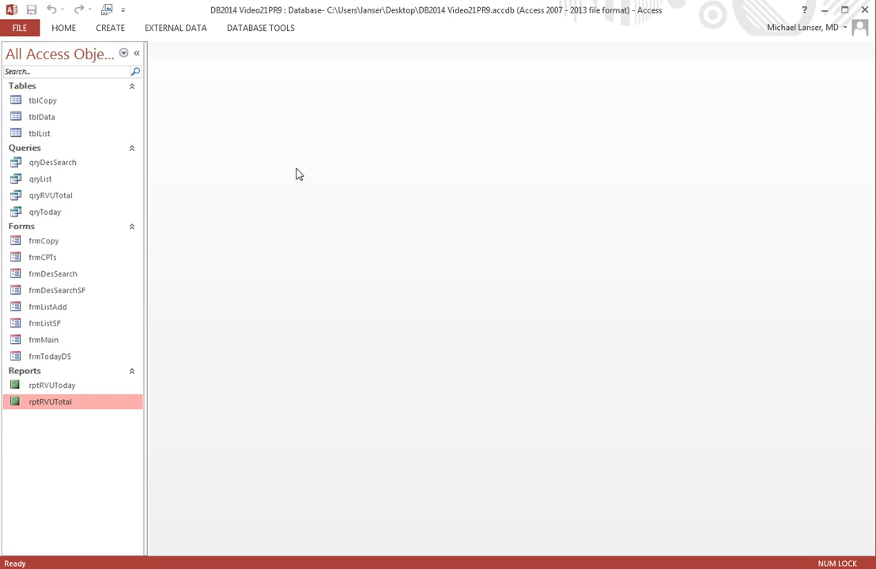
Step: Open rptRVUTotal in Design View and set the Report Header section's Special Effect to Flat
right_click(61, 406)
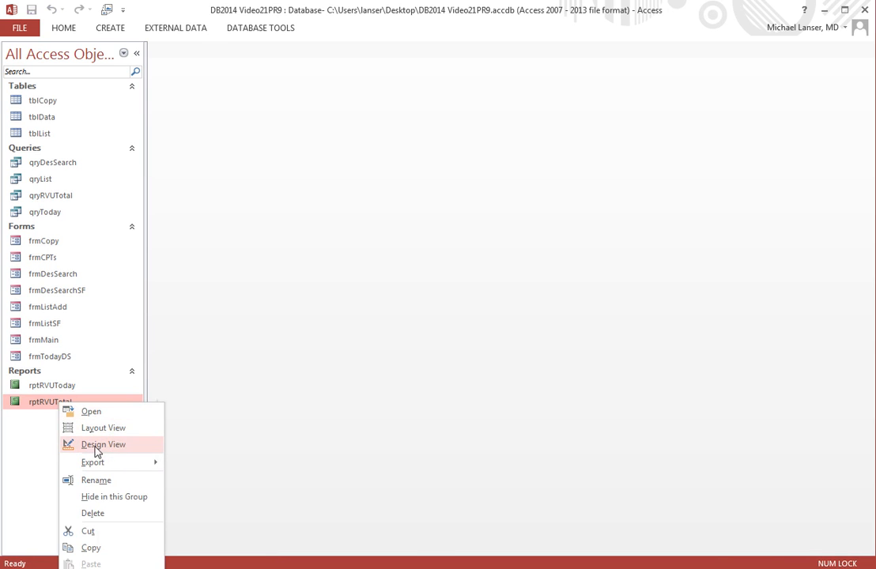
click(109, 445)
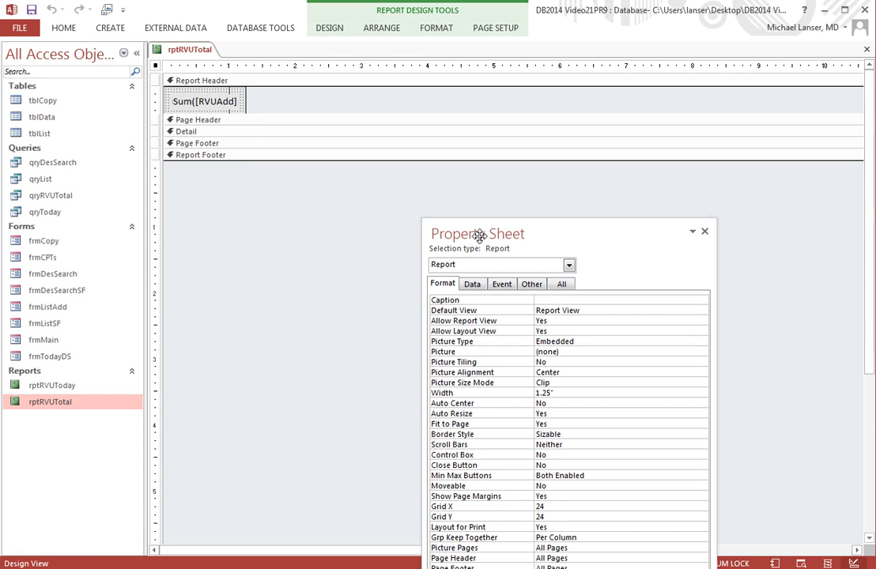
click(190, 96)
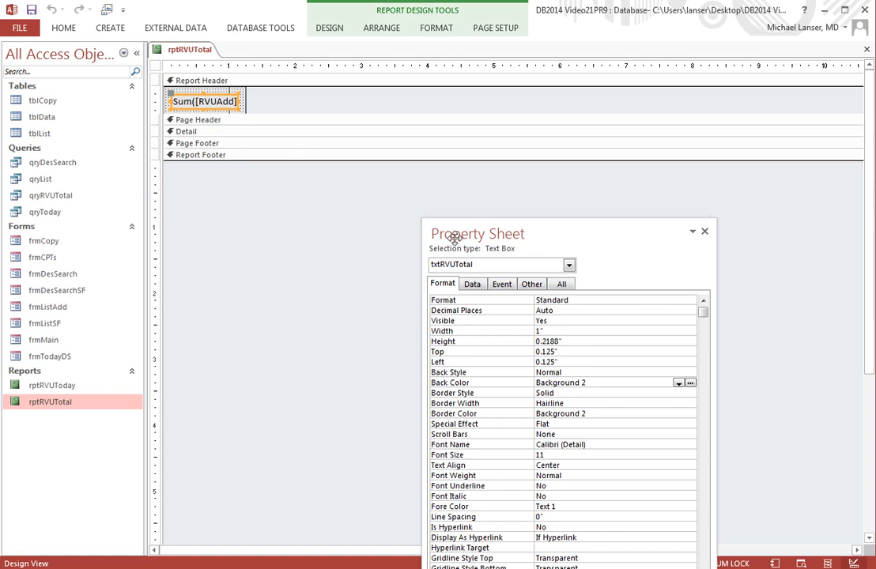
drag(452, 239, 271, 102)
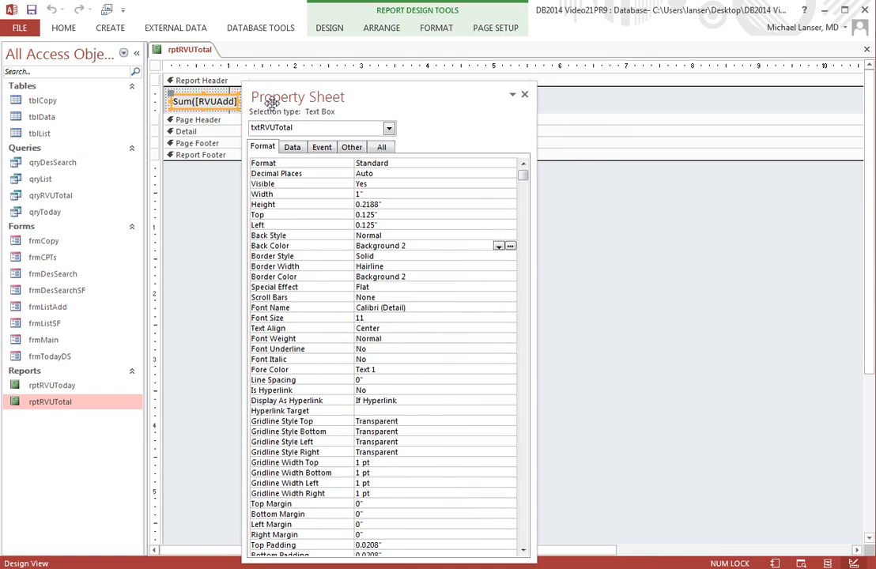
click(390, 128)
click(288, 169)
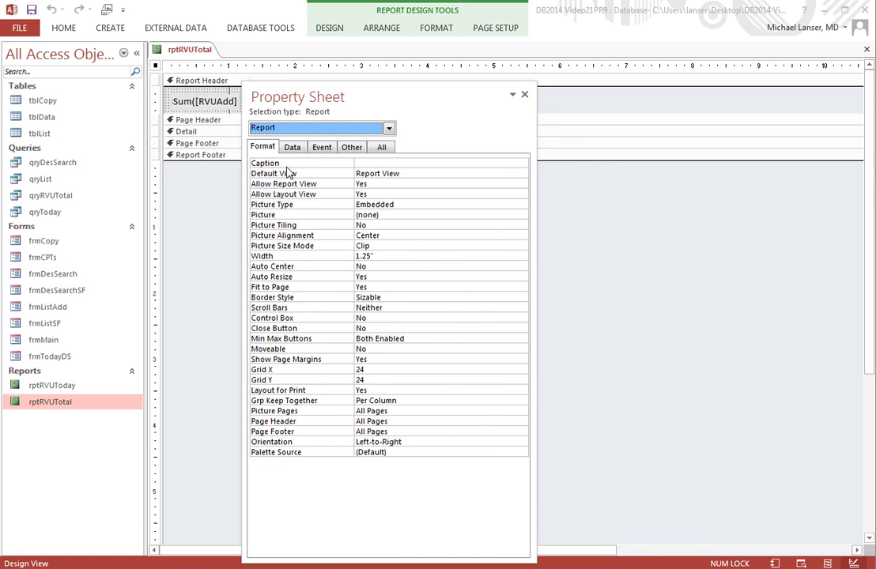
click(390, 128)
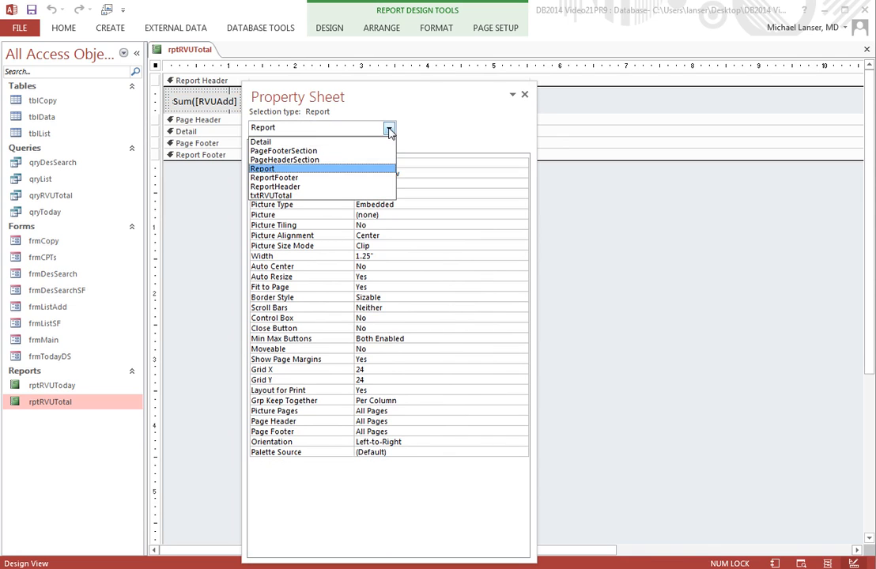
click(288, 188)
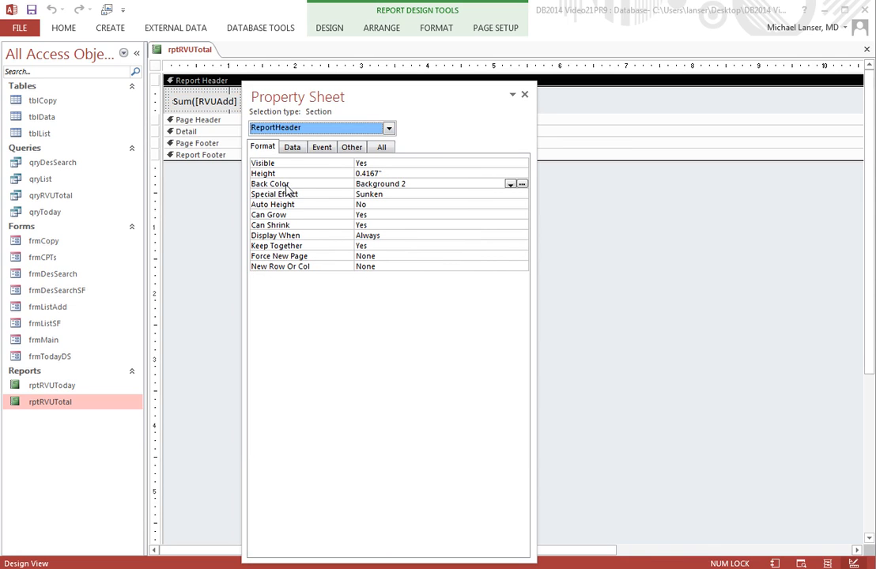
click(397, 195)
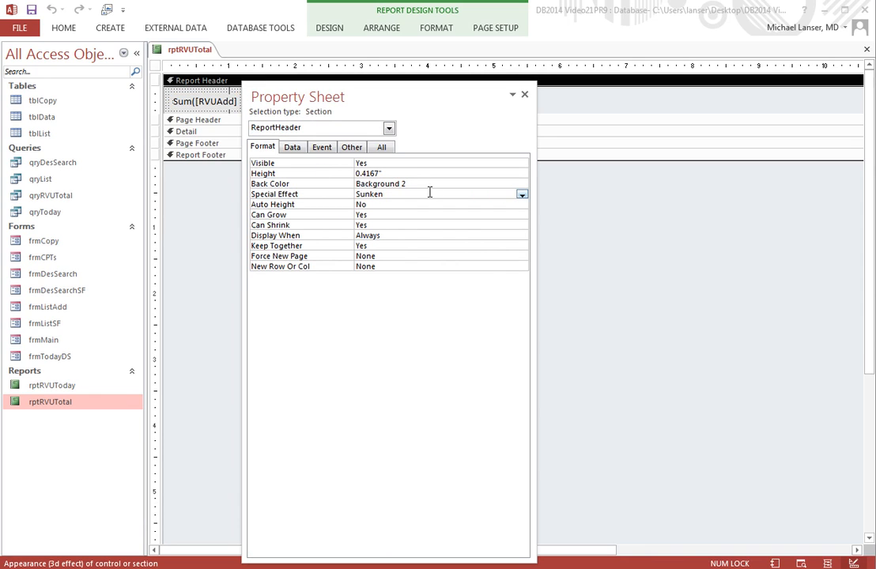
click(521, 195)
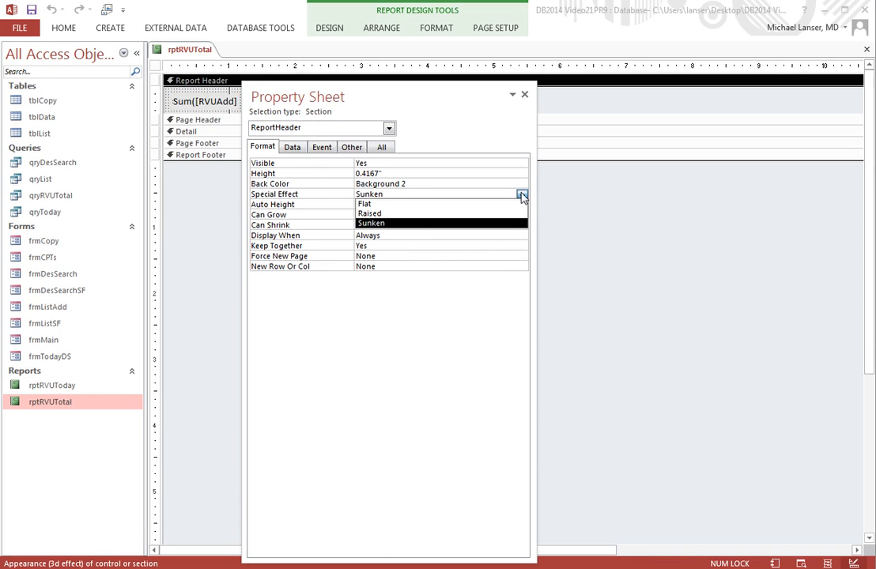
click(396, 204)
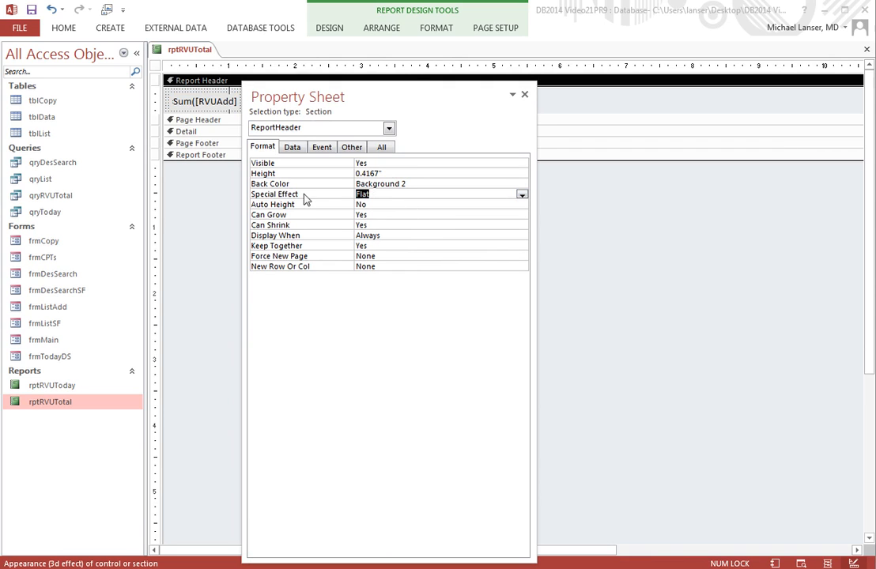
Step: Close the rptRVUTotal report
right_click(189, 52)
right_click(204, 50)
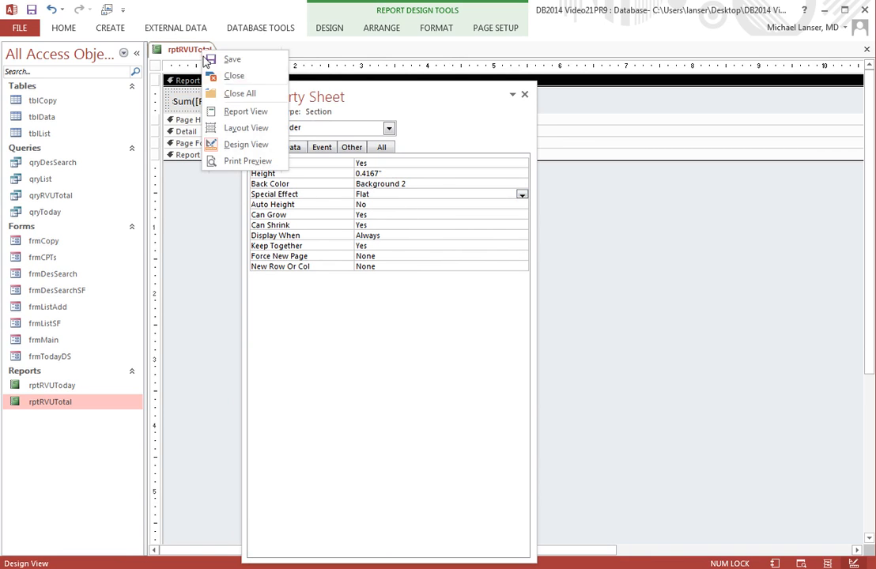
click(229, 77)
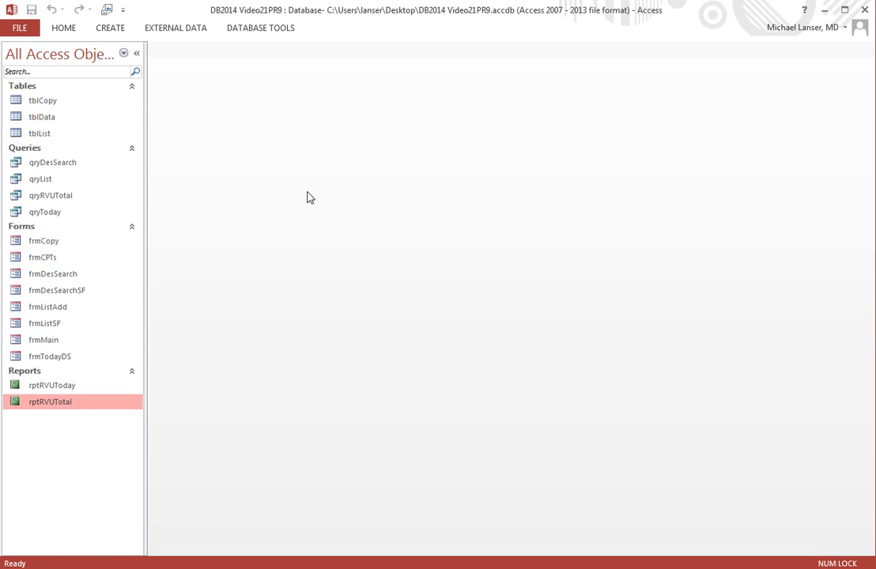
Step: Open frmMain and switch it to Design View
double_click(58, 340)
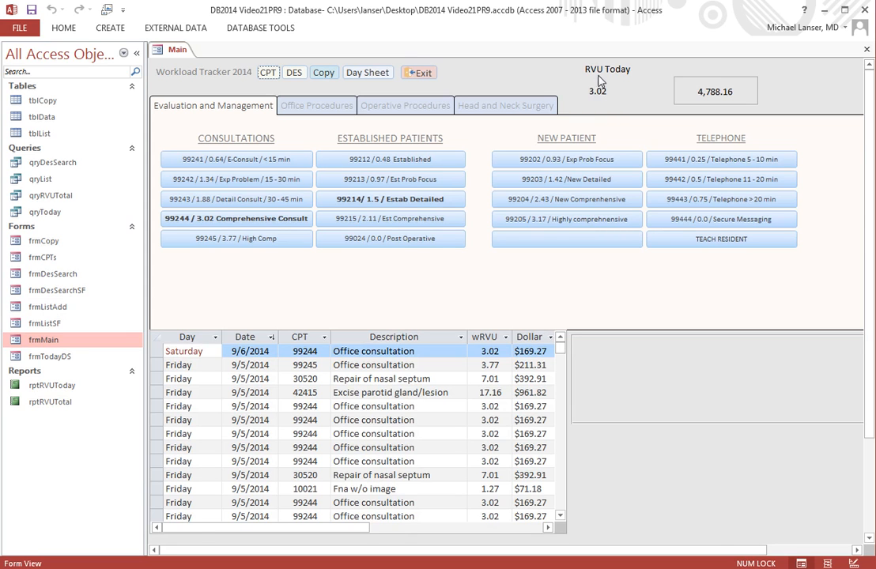
right_click(179, 51)
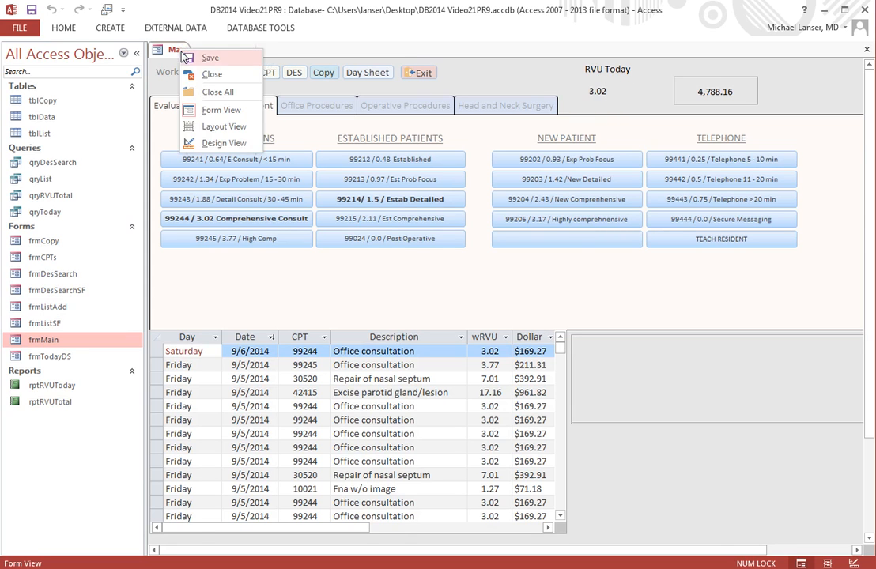
click(229, 143)
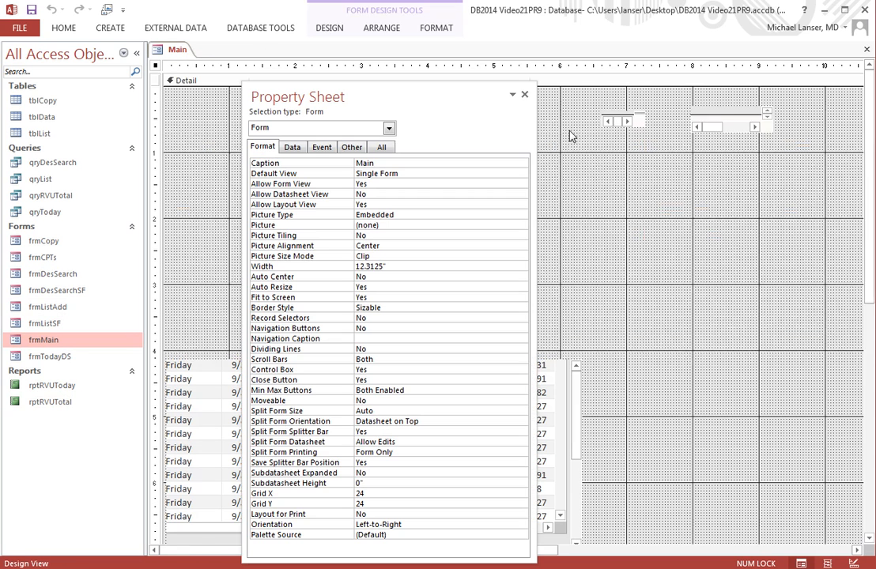
Step: Shorten the RVU Today label above the today subreport to read Today
click(624, 95)
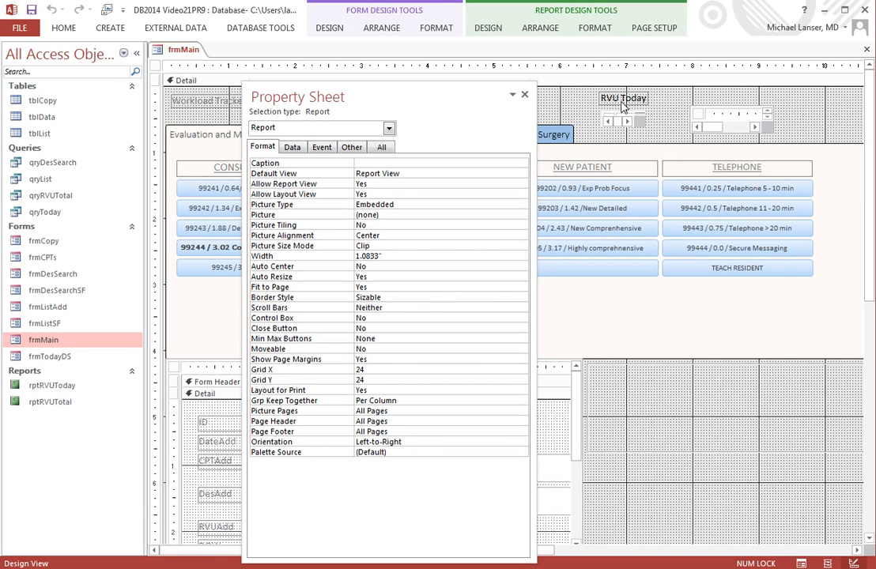
click(622, 98)
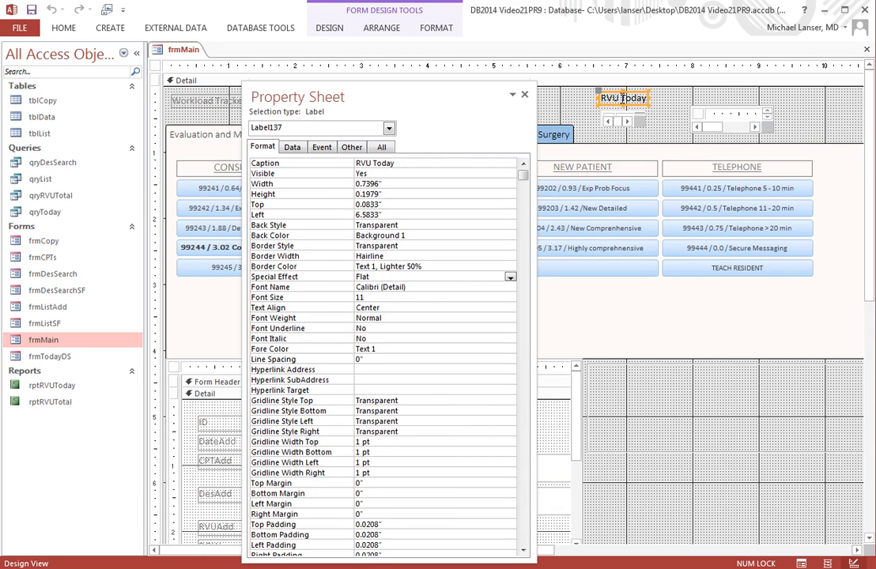
double_click(623, 98)
key(Delete)
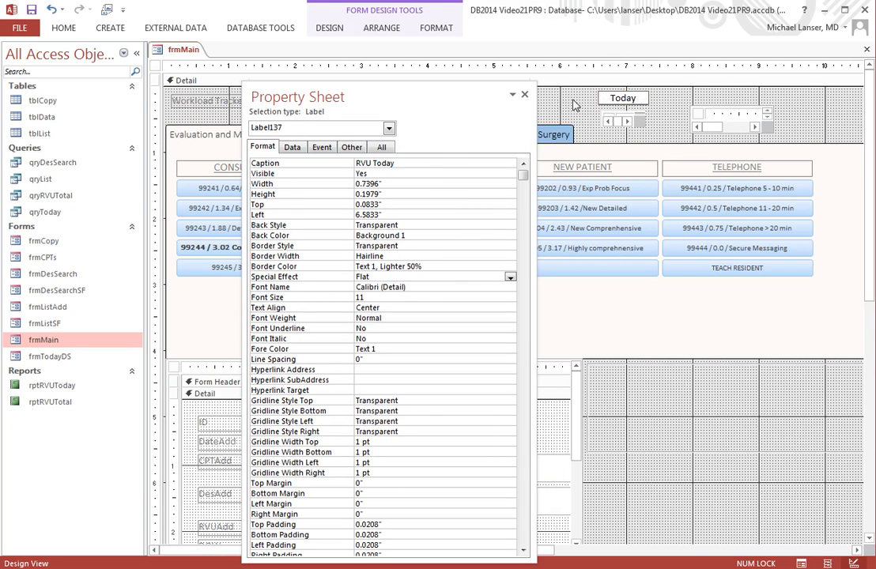
click(575, 105)
Step: Copy the Today label, place the copy above the total box, and set its caption to Total
click(622, 98)
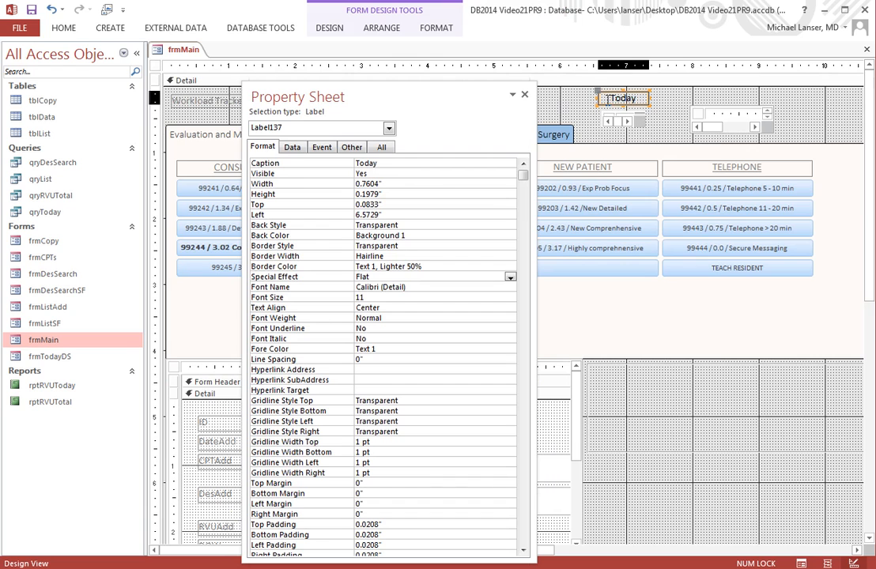
right_click(610, 98)
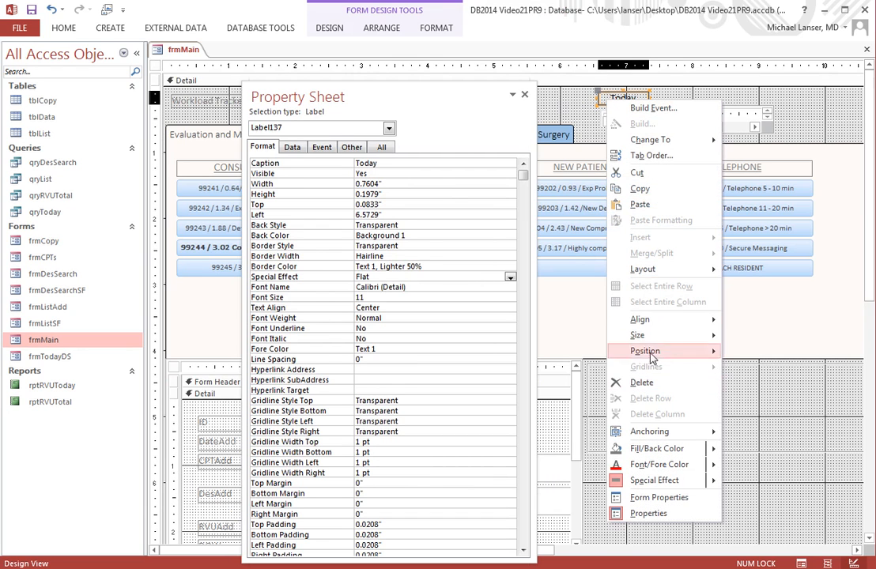
click(640, 189)
right_click(678, 105)
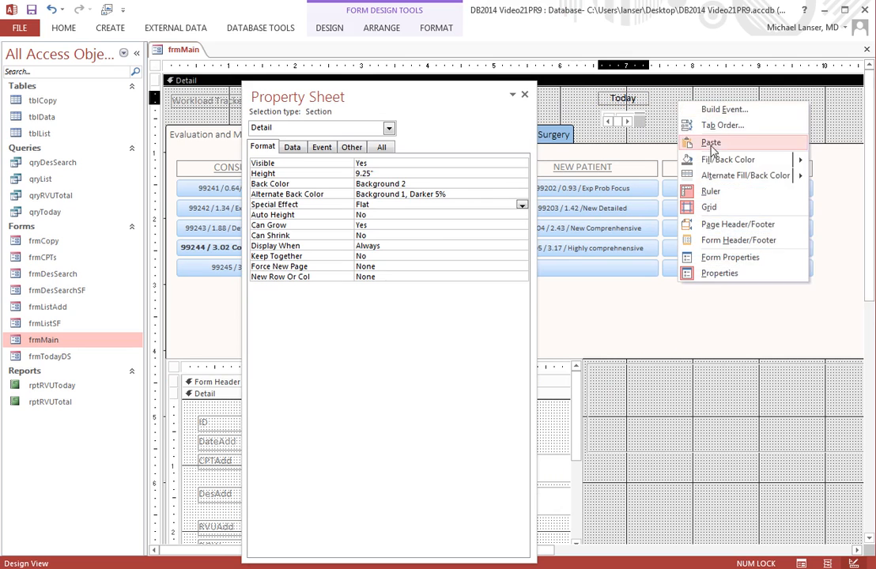
click(710, 143)
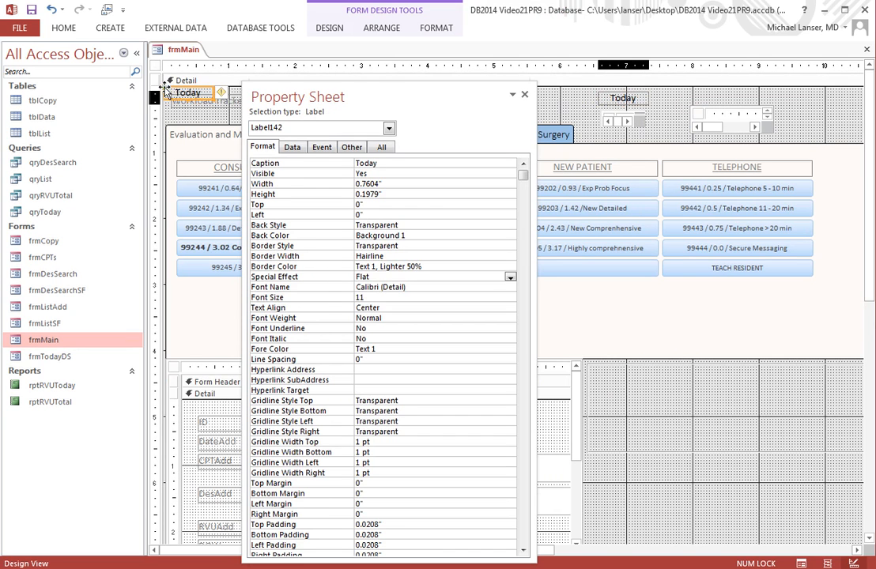
mouse_move(166, 90)
mouse_down()
mouse_move(626, 84)
mouse_move(707, 93)
mouse_up()
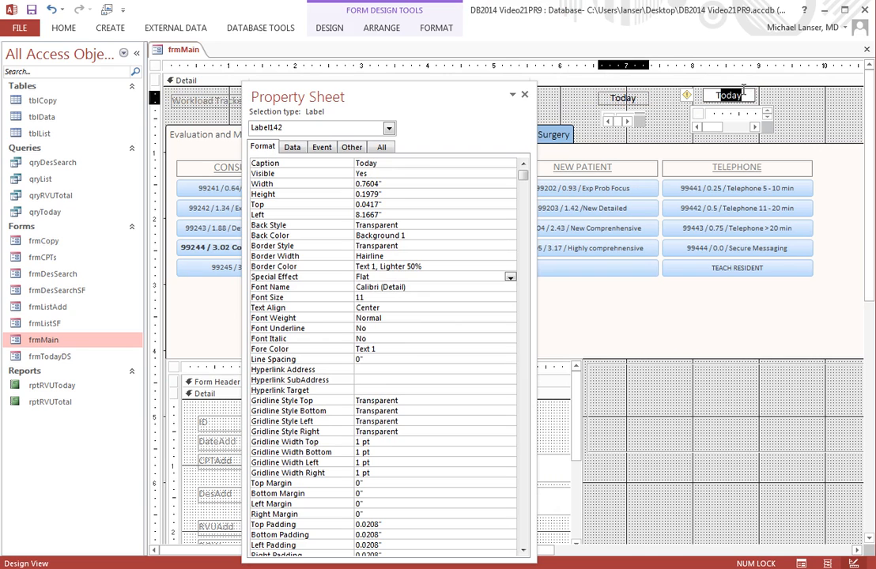
text(Total)
click(664, 113)
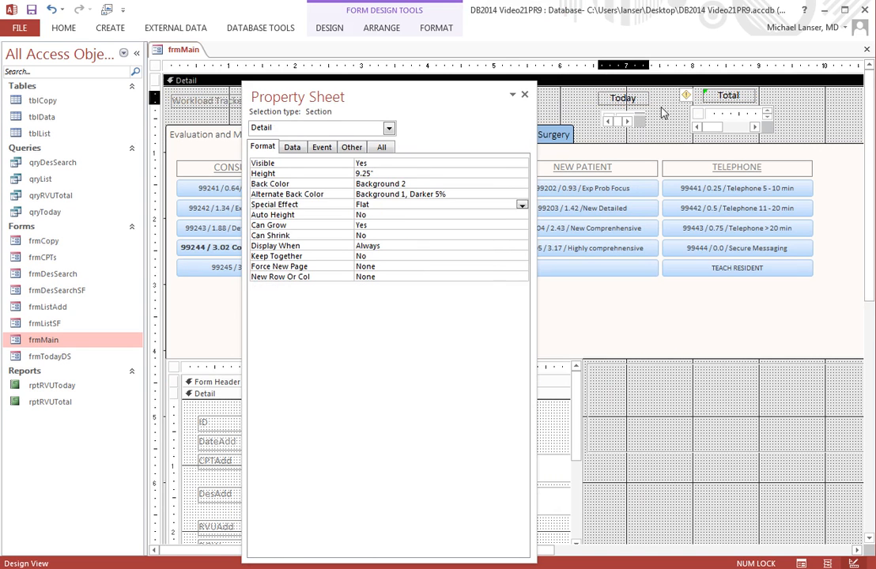
Step: Move the Property Sheet toward the lower right of the form design area
click(637, 103)
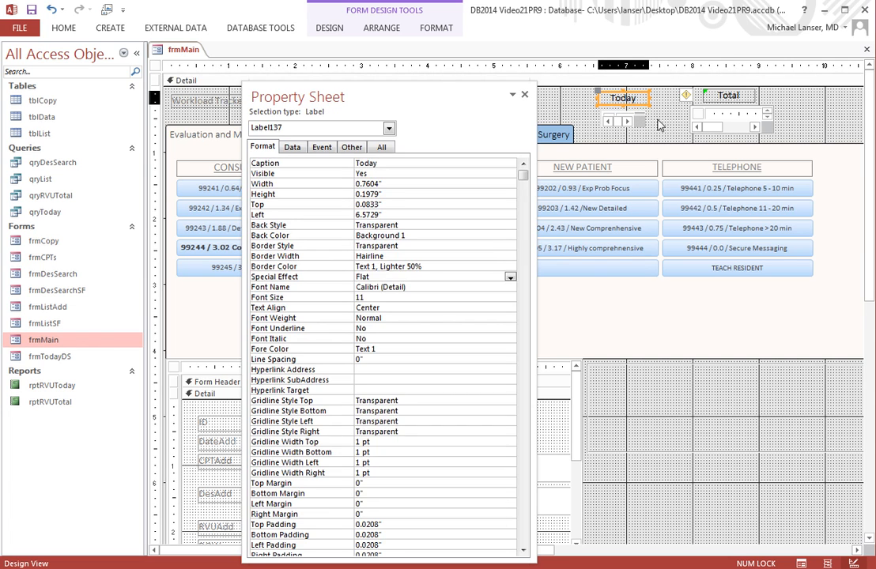
click(658, 121)
drag(495, 115, 804, 253)
click(603, 119)
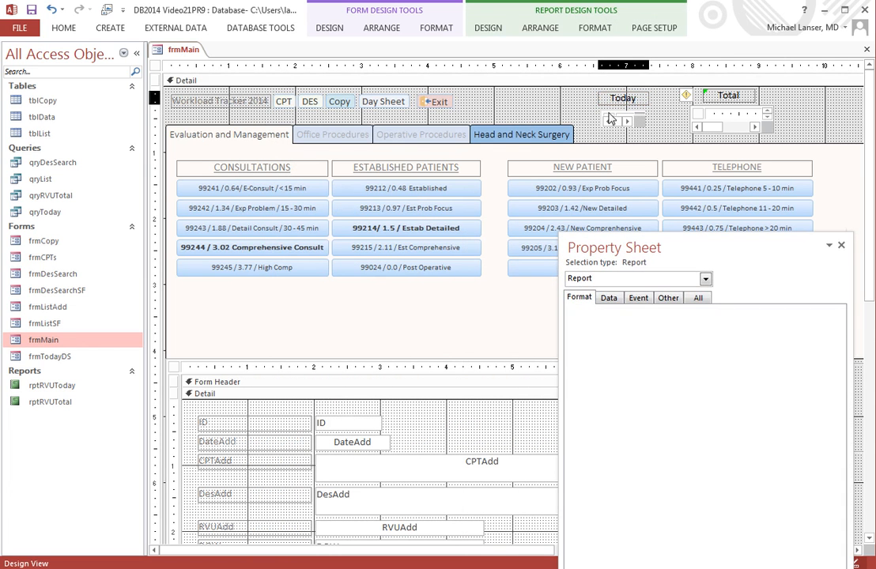
click(511, 99)
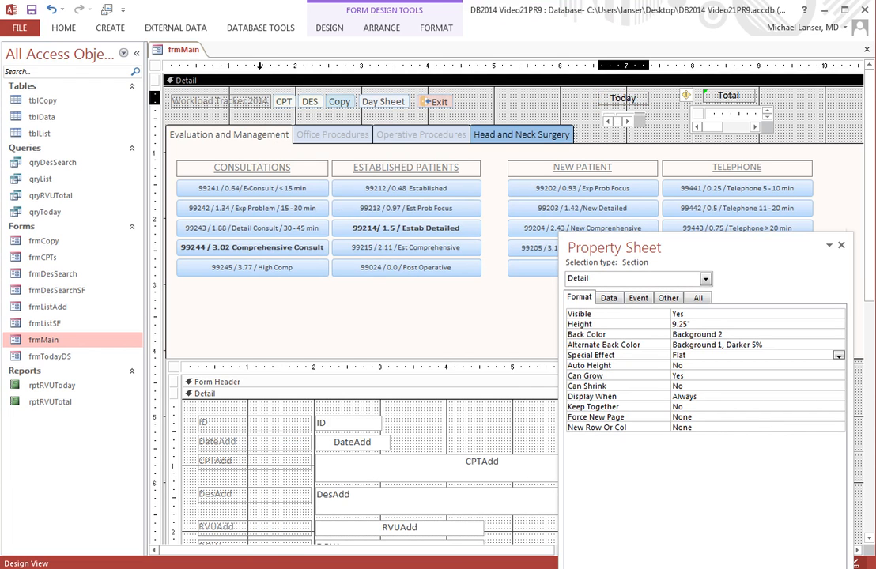
Step: Preview frmMain in Form View and return to Design View
right_click(162, 48)
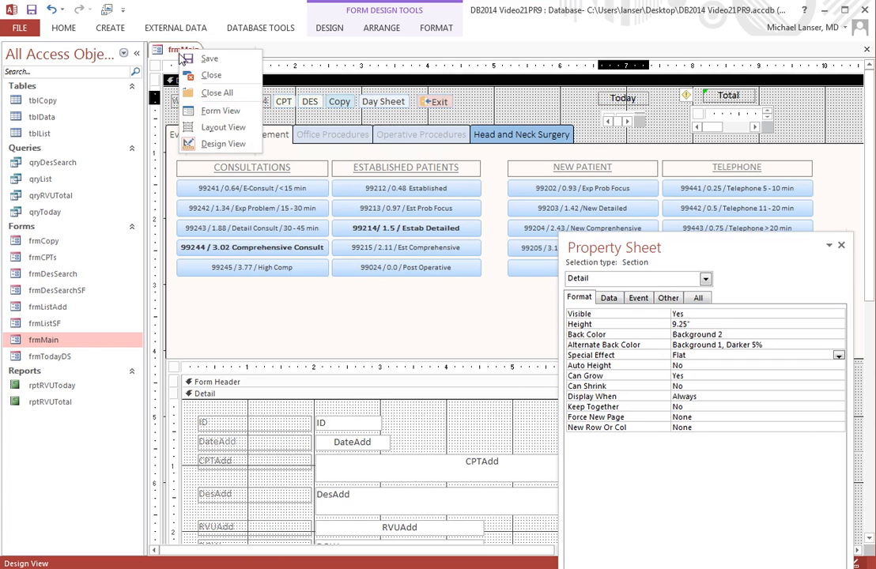
click(188, 109)
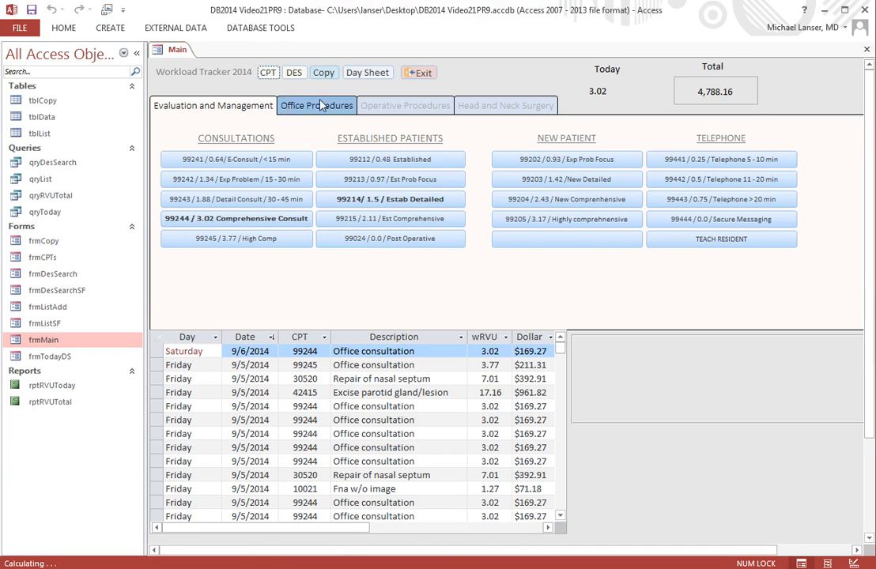
right_click(184, 50)
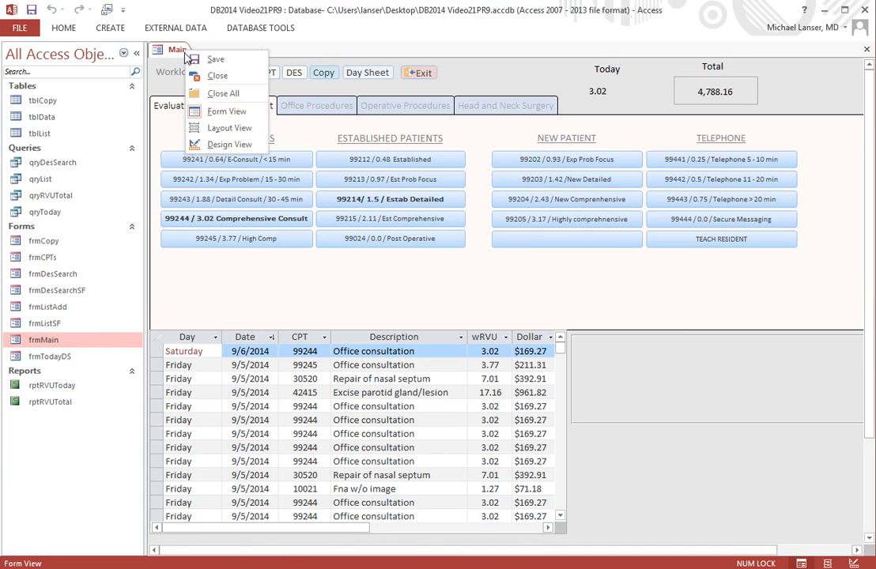
click(193, 144)
Step: Nudge the rptRVUToday subreport control slightly to the right
click(609, 123)
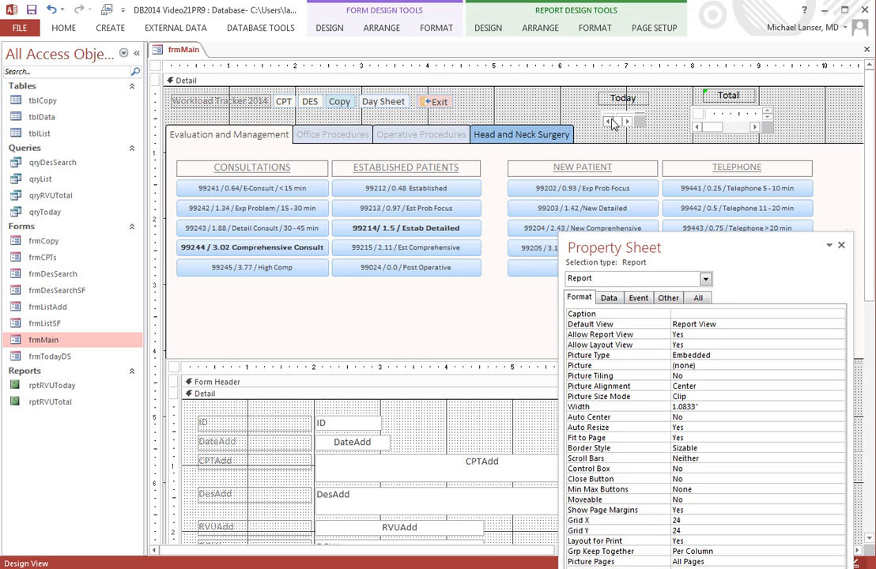
click(599, 117)
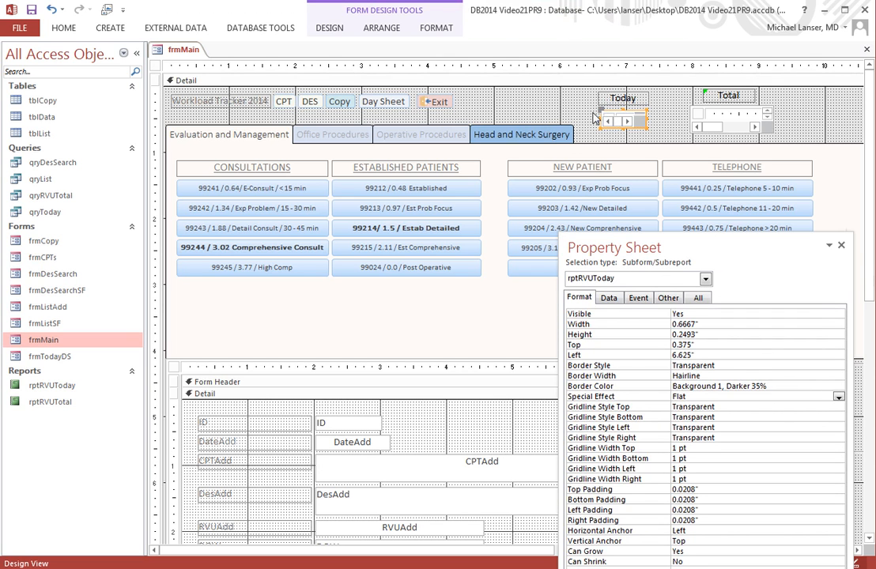
key(Right)
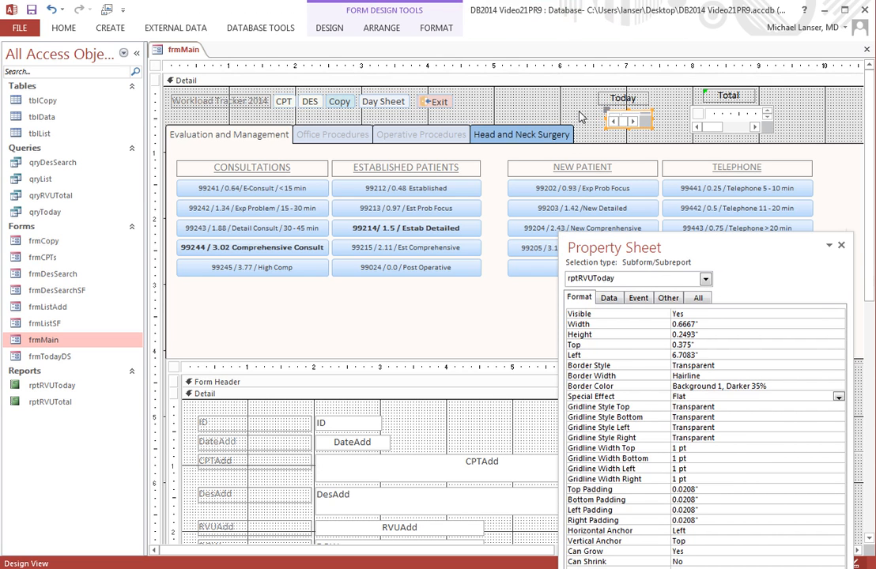
Step: Switch frmMain to Form View, collapse the navigation pane, and log a 99244 comprehensive consultation
right_click(161, 44)
click(219, 107)
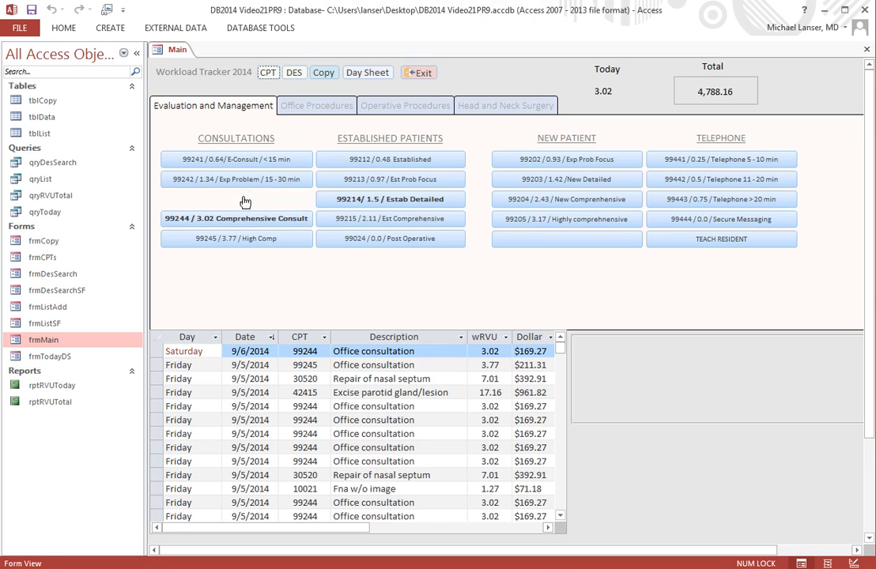
click(136, 54)
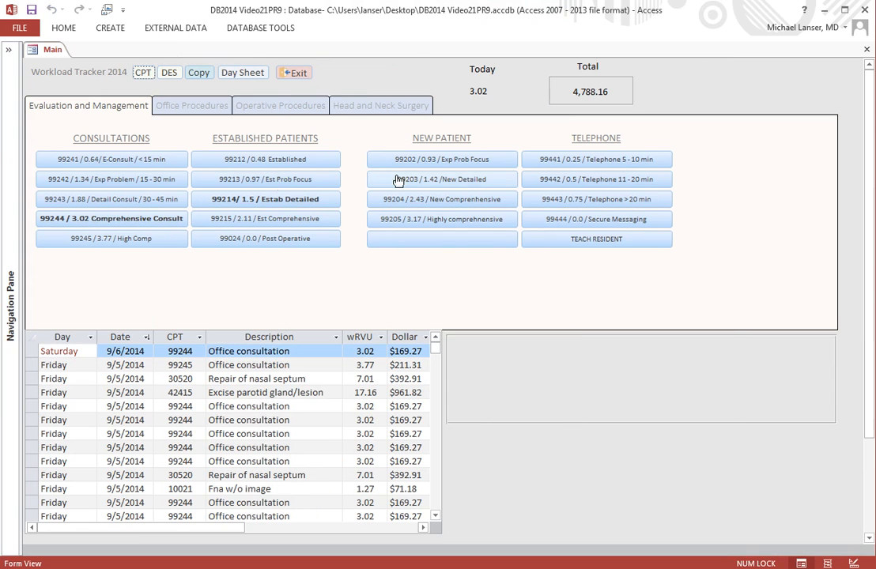
click(142, 219)
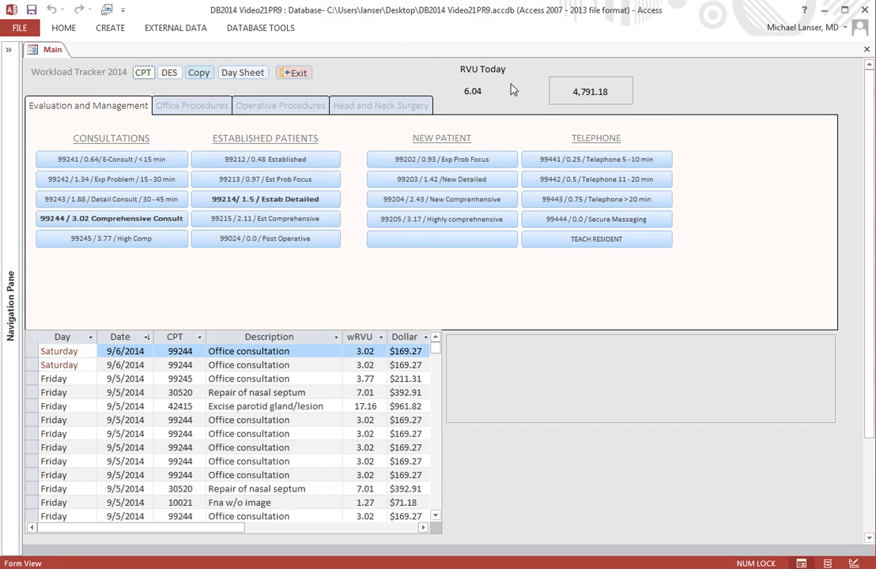
Step: In Design View, copy the RVU Today label and place the copy above the total box
right_click(51, 51)
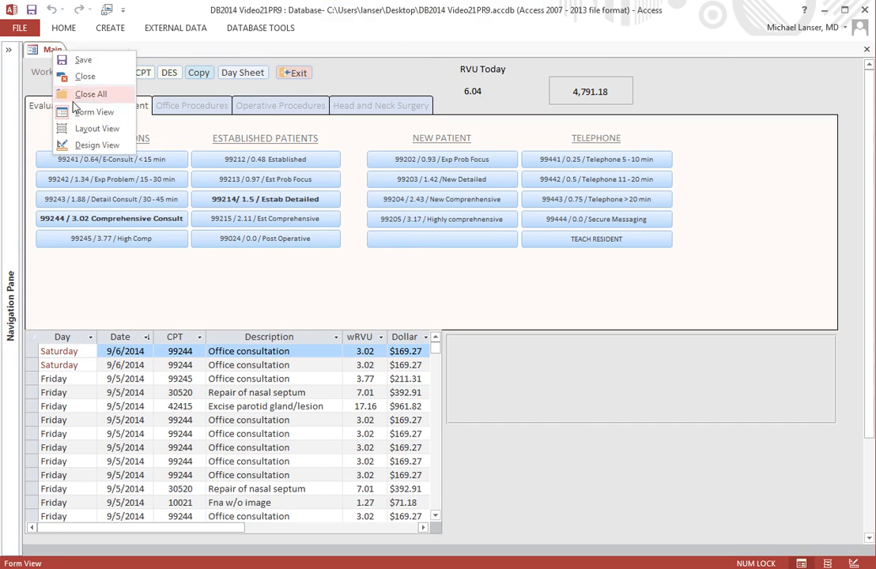
click(93, 148)
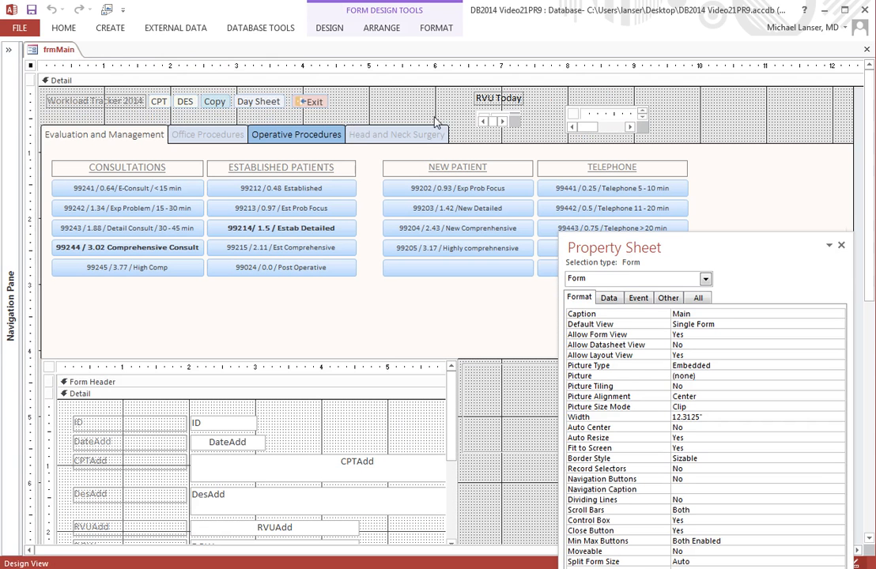
click(506, 100)
right_click(496, 102)
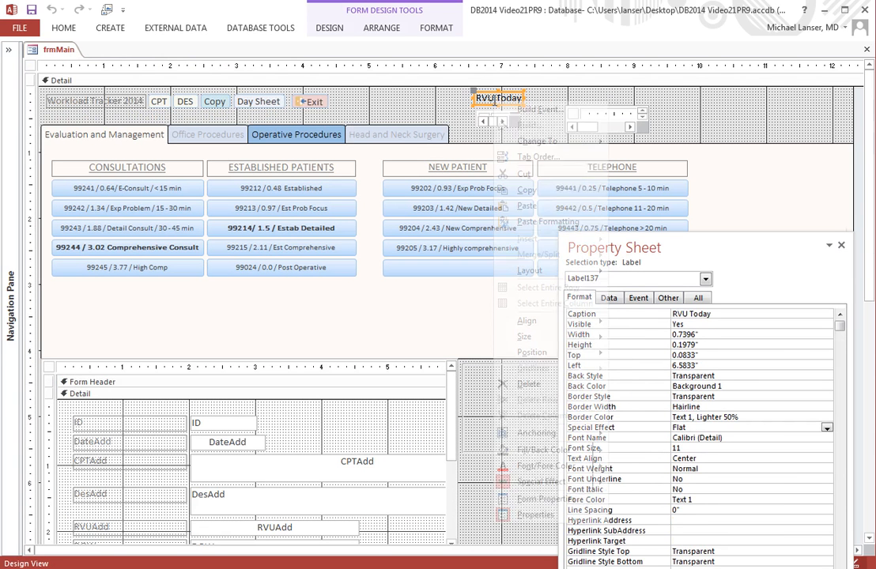
click(526, 191)
click(420, 107)
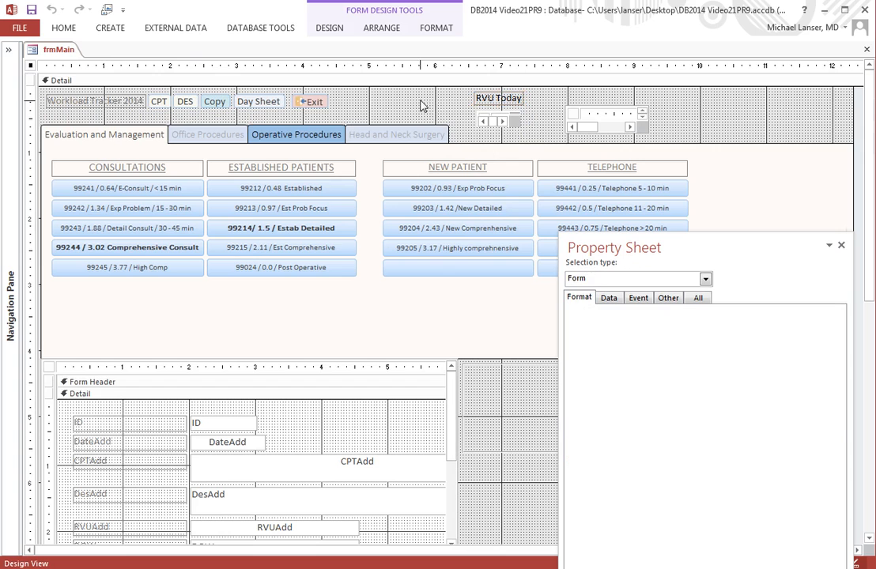
right_click(421, 103)
click(457, 141)
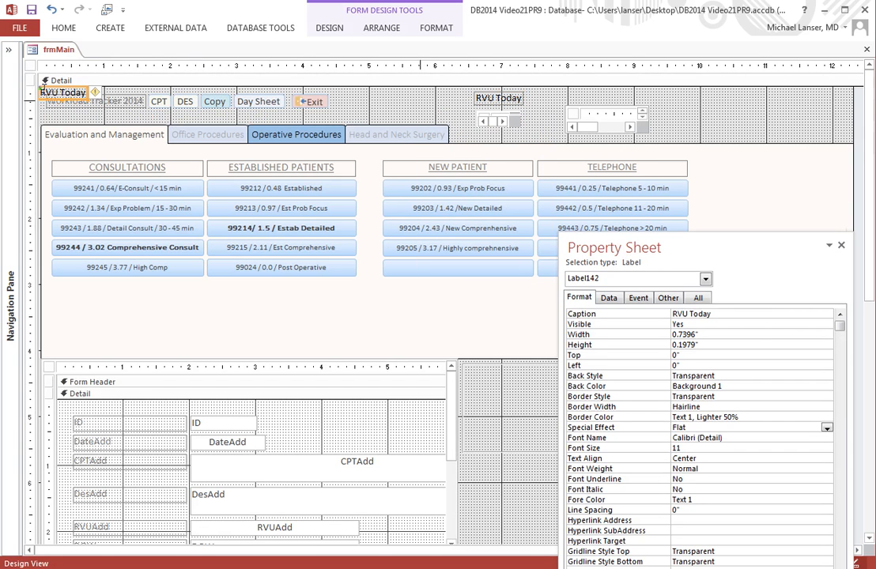
drag(41, 89, 581, 94)
Step: Remove RVU from the original label so it reads Today
click(511, 101)
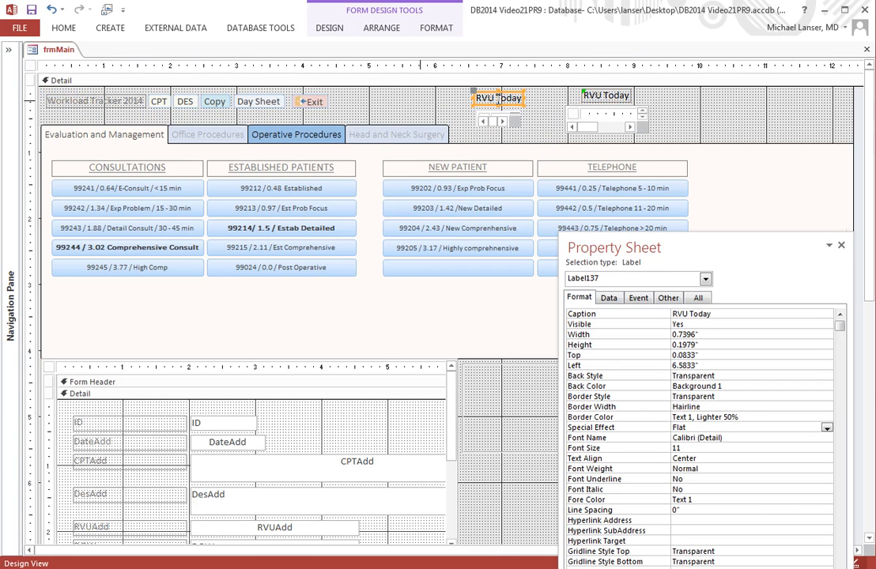
drag(498, 98, 379, 88)
key(Delete)
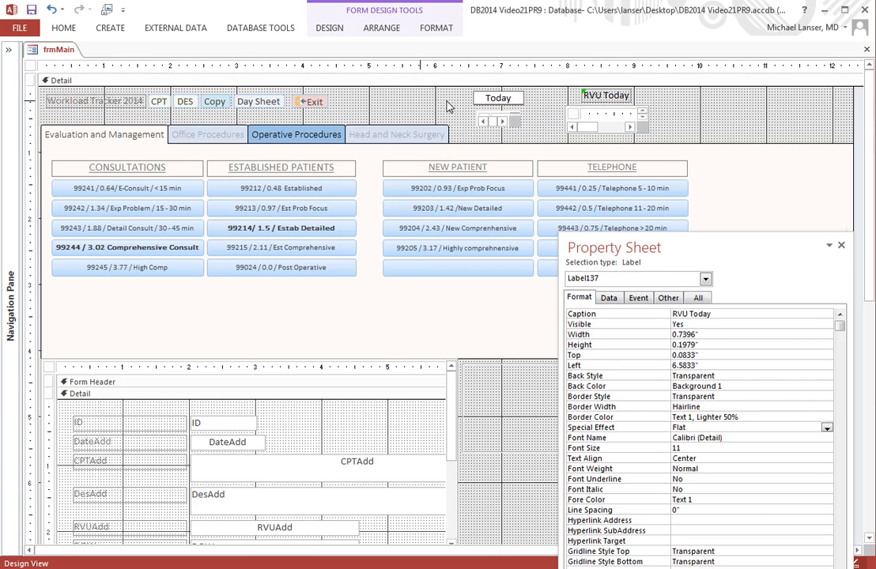
Step: Change the copied label's caption to Total
click(606, 95)
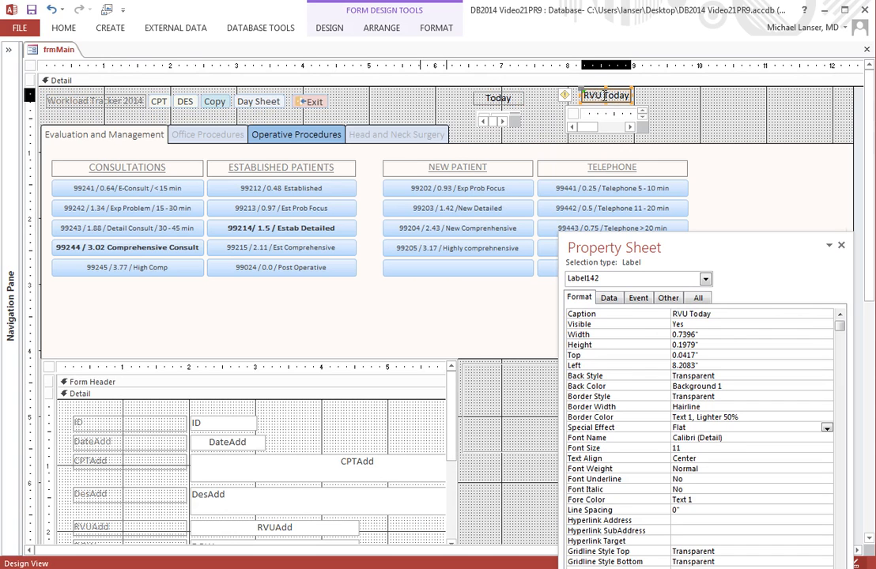
double_click(592, 95)
key(BackSpace)
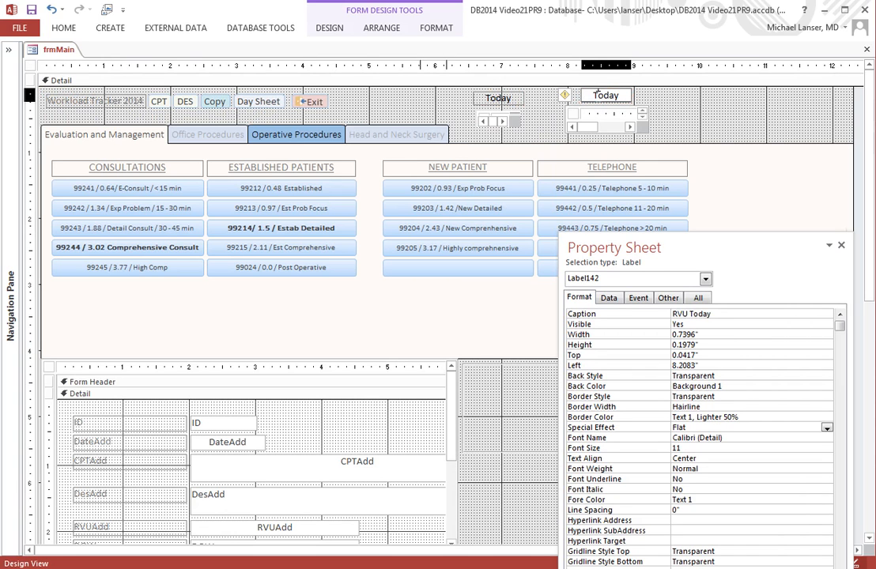
double_click(607, 94)
text(Total)
click(682, 102)
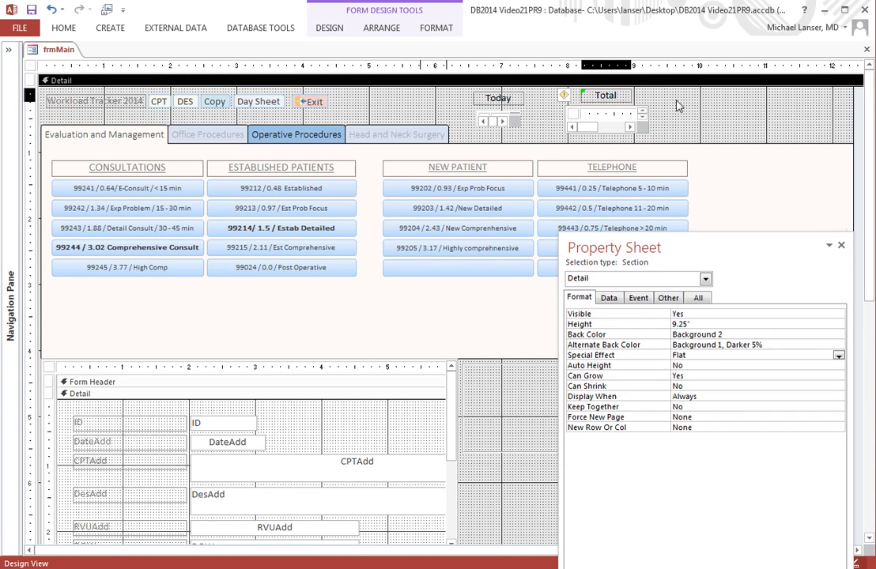
Step: Save frmMain and switch it to Form View
right_click(63, 49)
click(88, 58)
right_click(67, 51)
click(79, 96)
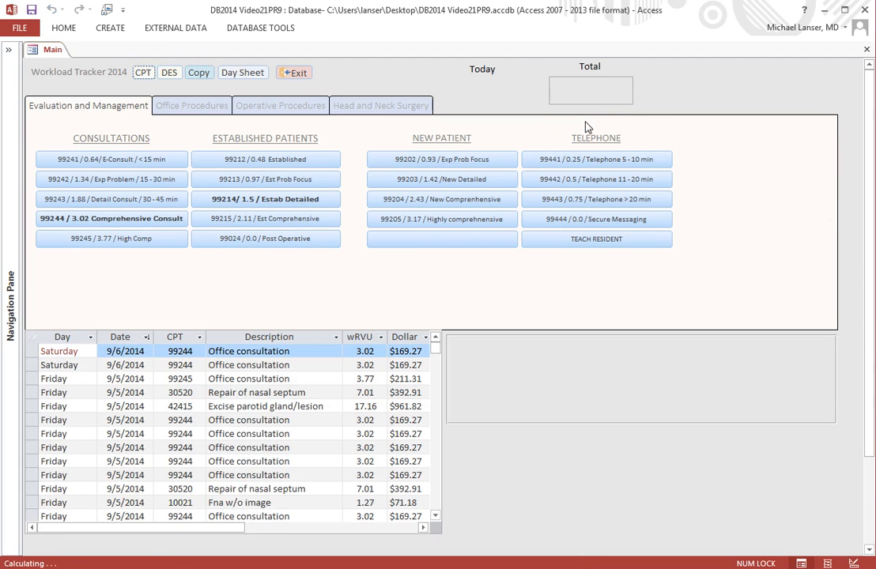
Step: Add a 99244 Comprehensive Consult record to test the Today and Total displays
click(122, 223)
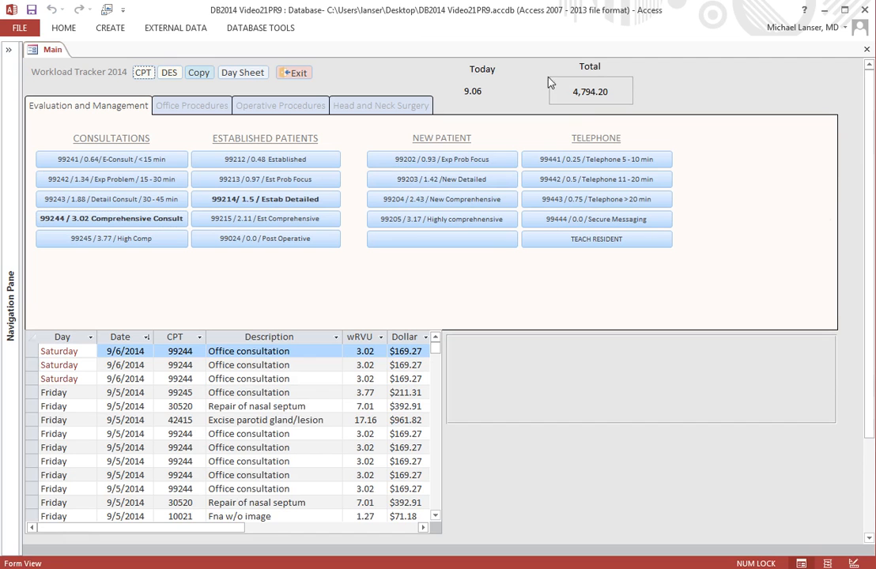
Step: In Design View, select the rptRVUToday subreport and nudge it slightly to the right under the Today label
right_click(56, 54)
click(84, 146)
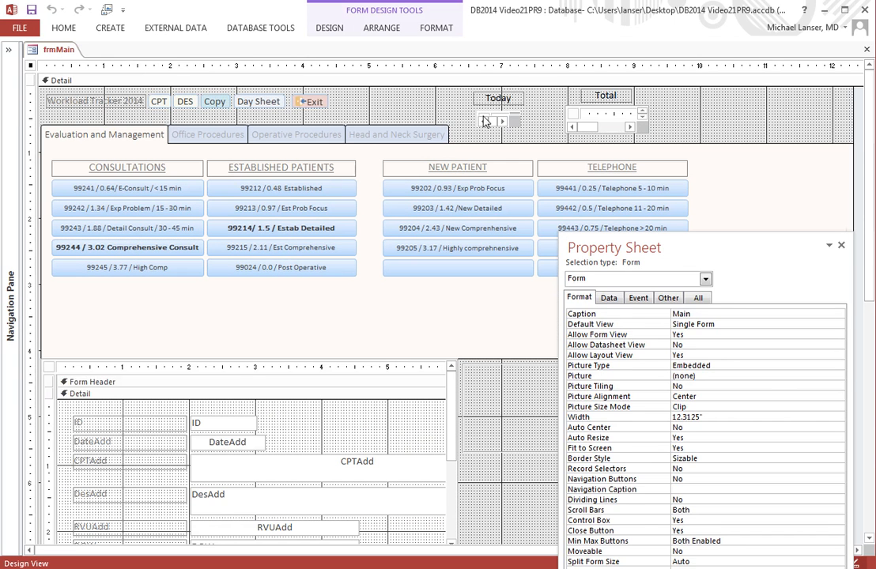
click(485, 120)
click(476, 115)
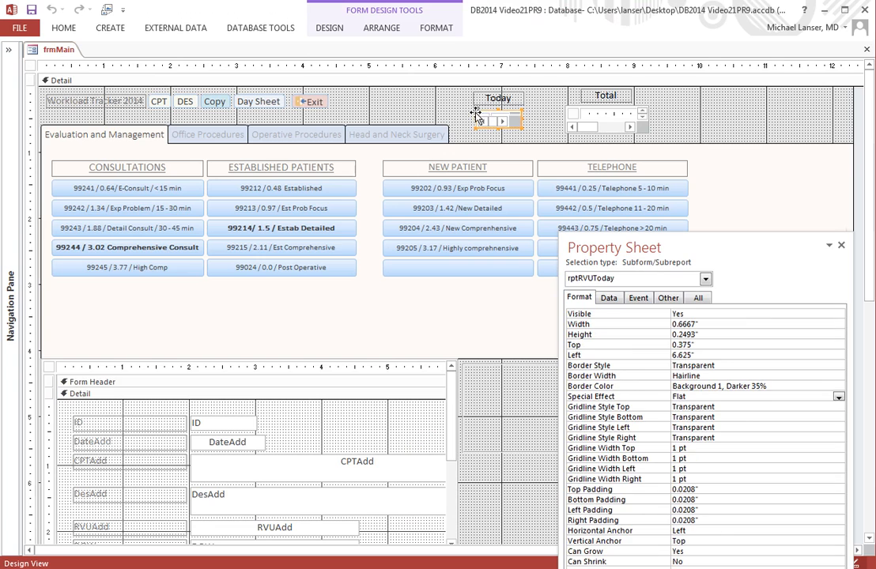
key(Right)
key(Right)
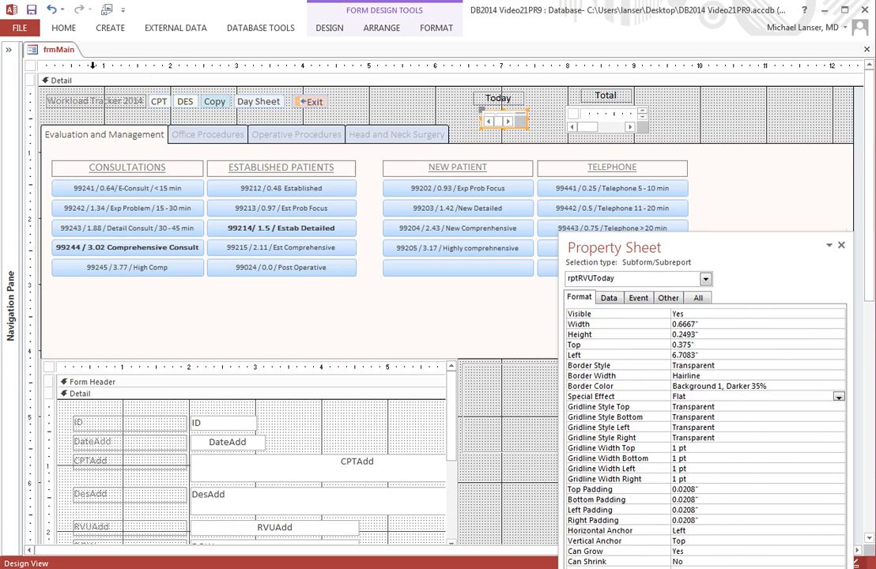
Step: Save frmMain and switch it back to Form View
right_click(55, 50)
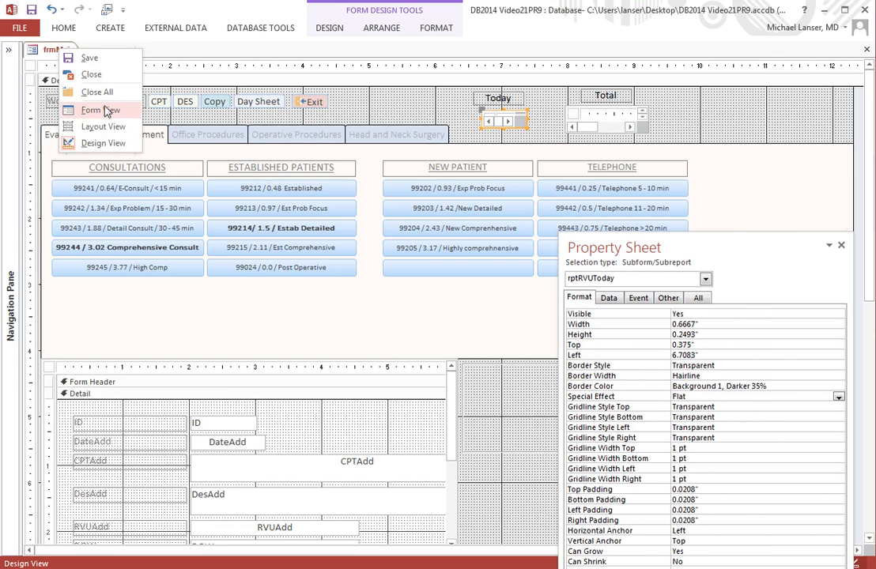
click(92, 59)
right_click(69, 50)
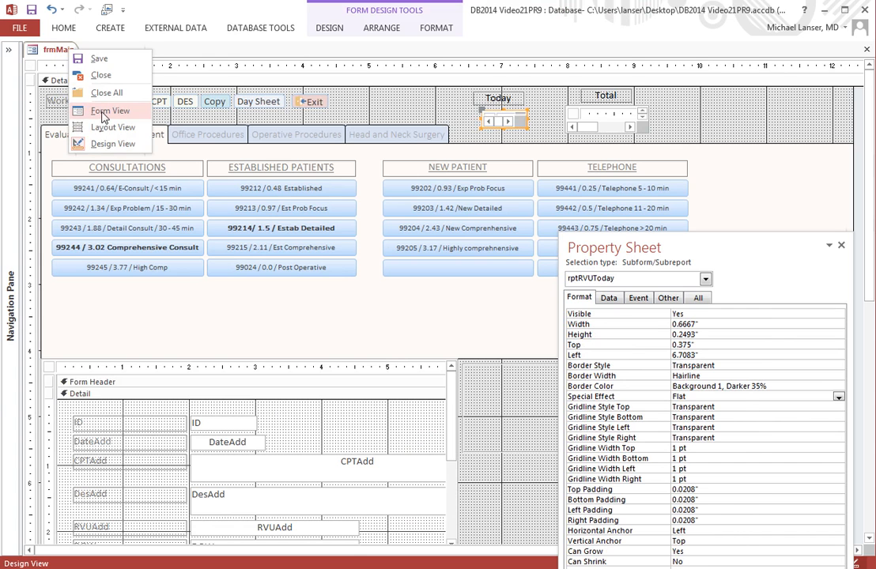
click(104, 112)
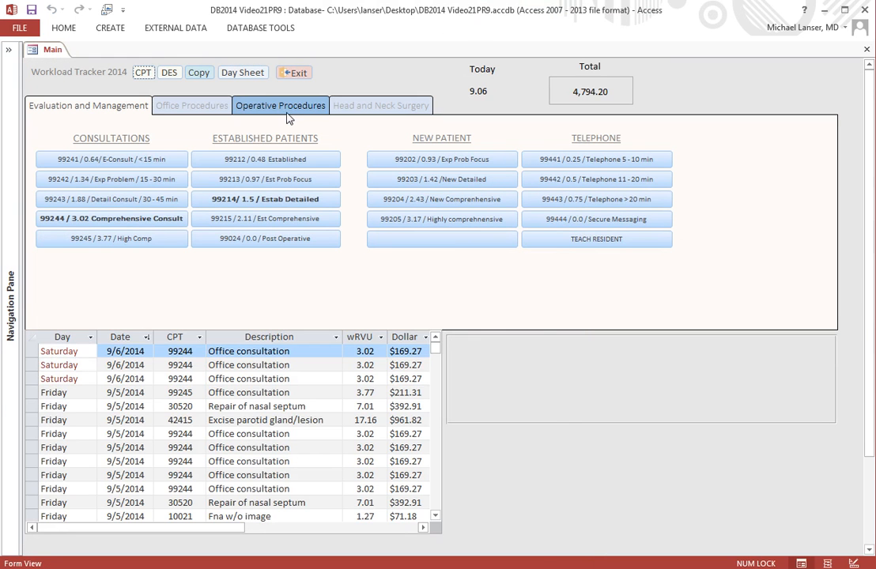
Step: Add another 99244 Comprehensive Consult record to check that Today and Total update
click(143, 219)
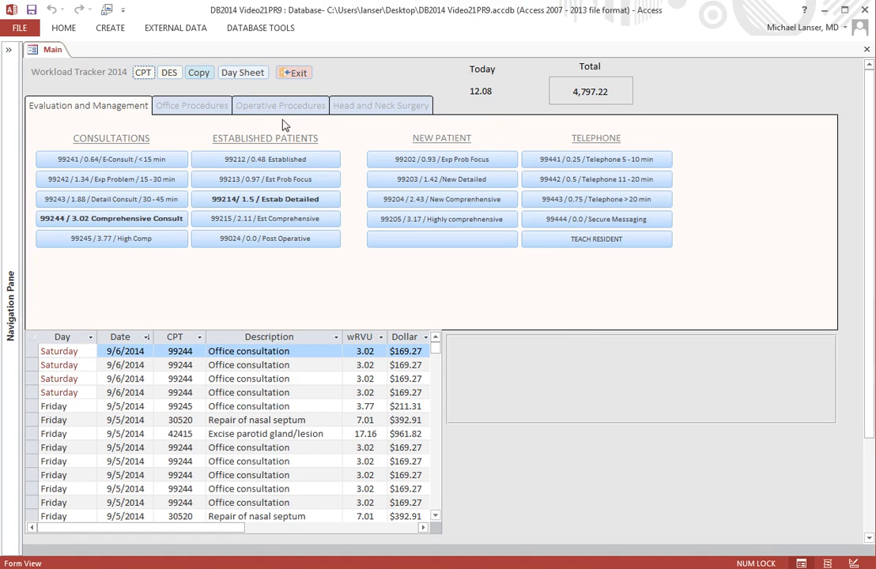
right_click(57, 53)
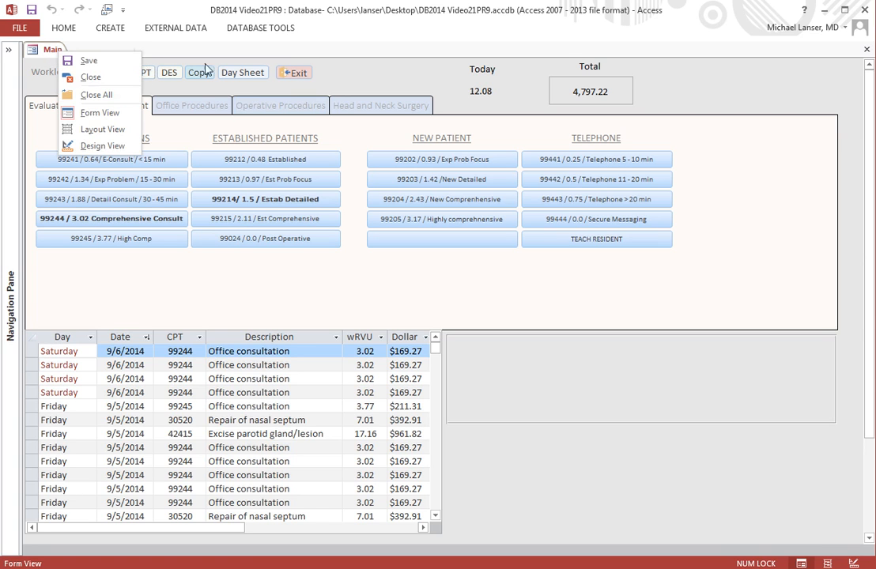
click(191, 85)
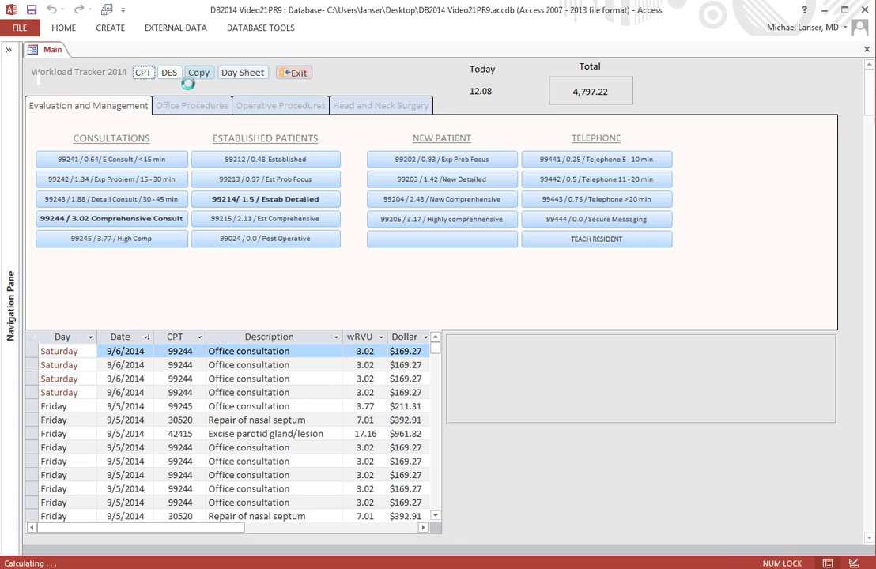
Step: Try the CPT search, then run a description search for eye, browse the matching codes and exit
click(138, 72)
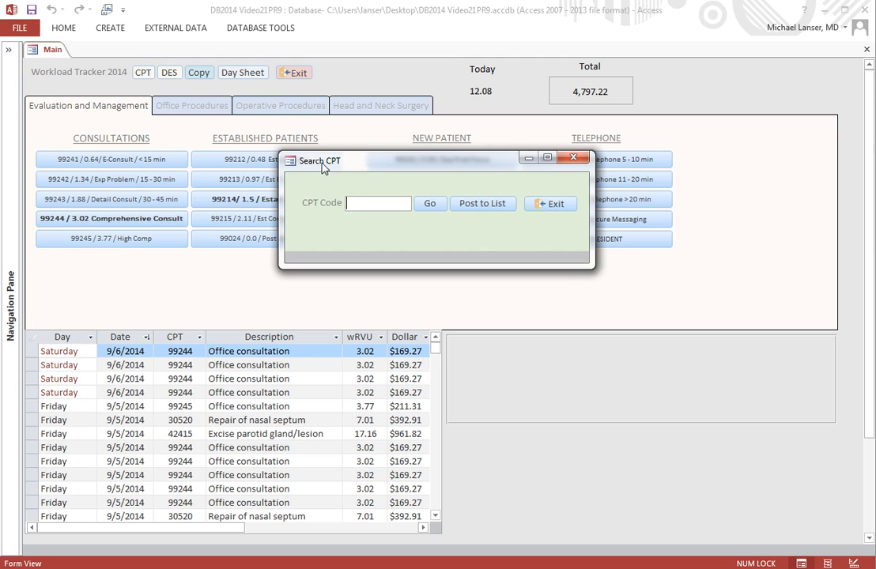
click(575, 157)
click(170, 75)
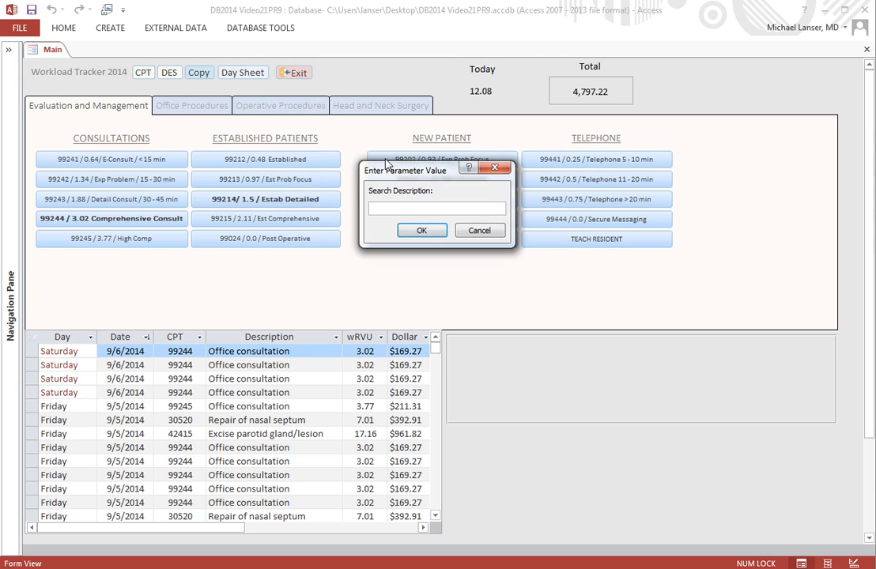
text(eye)
key(Return)
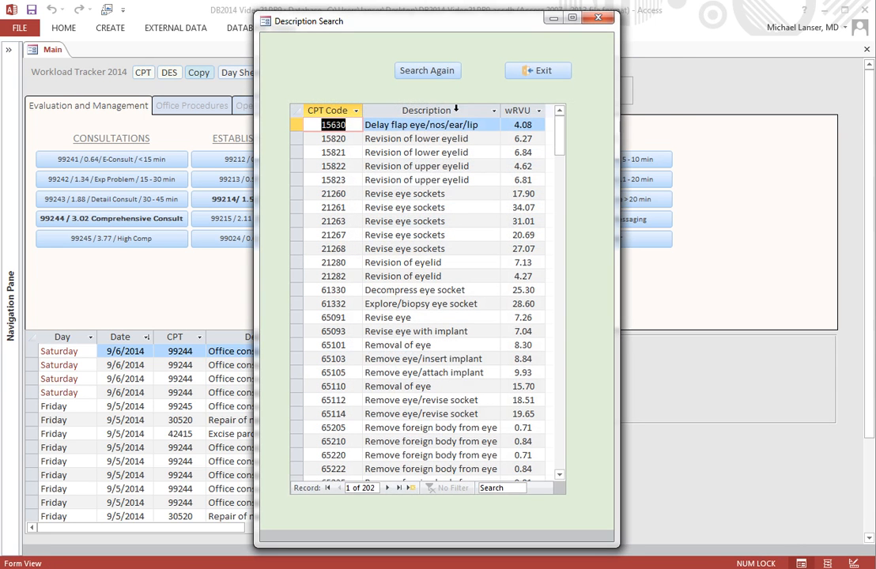
scroll(563, 320, down, 18)
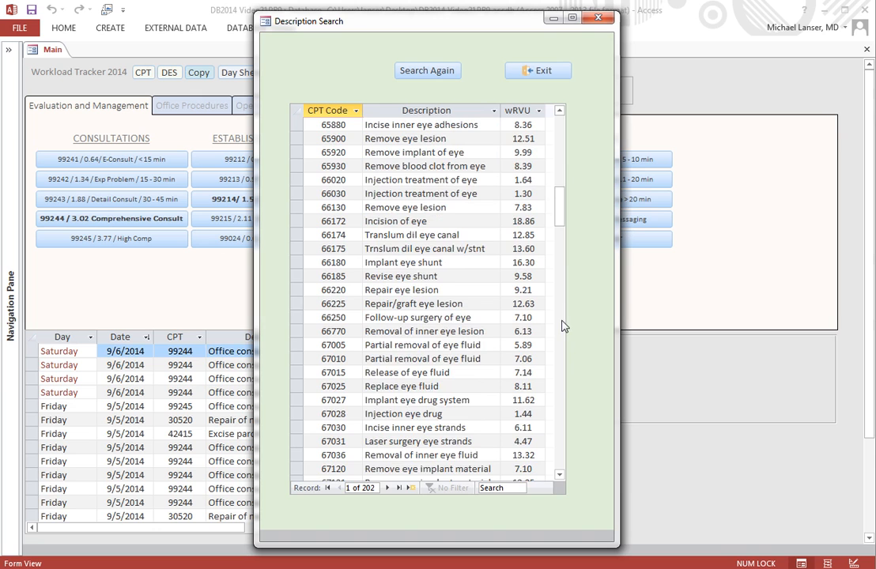
scroll(563, 326, down, 20)
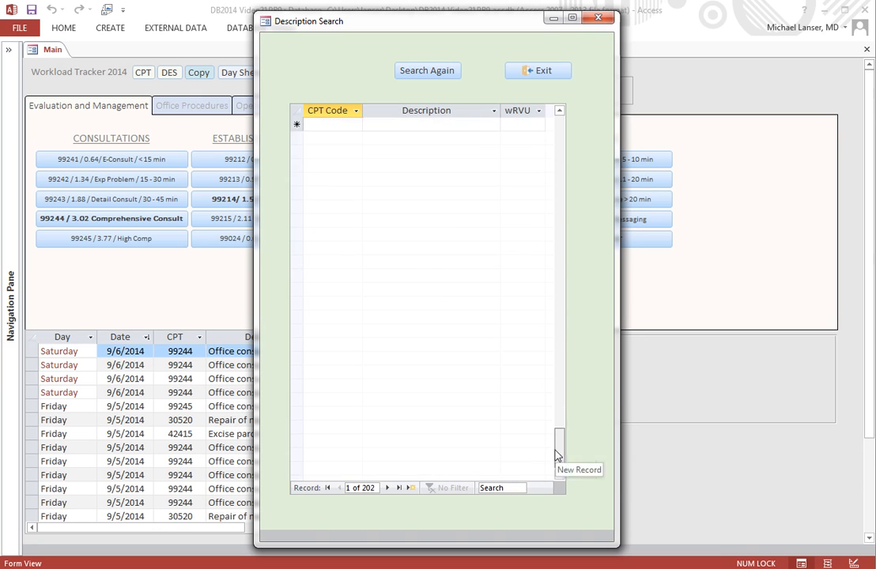
drag(556, 457, 558, 117)
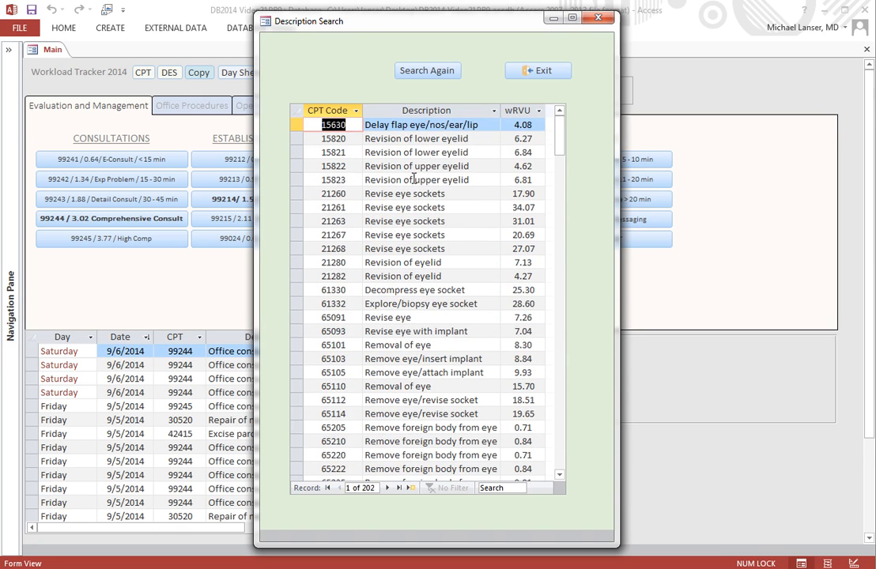
click(527, 71)
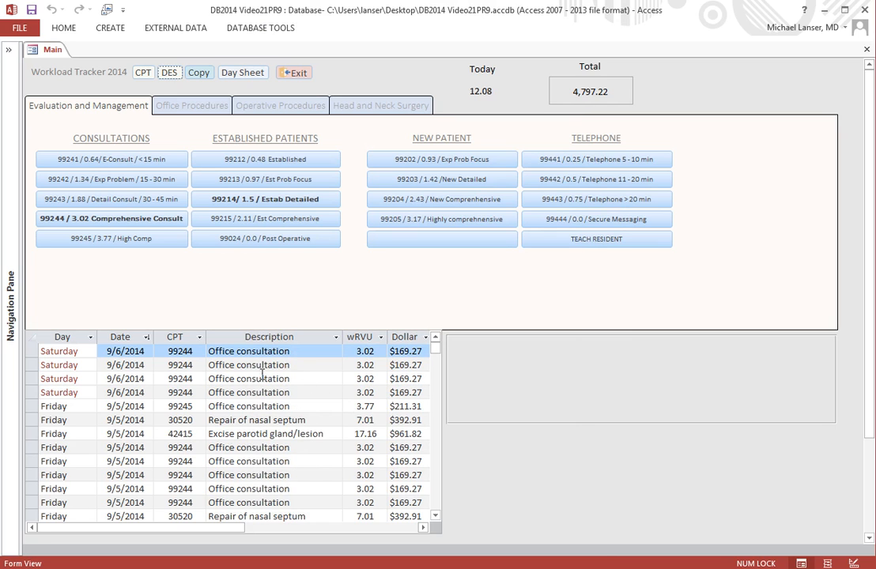
Step: Open the description search again
click(168, 72)
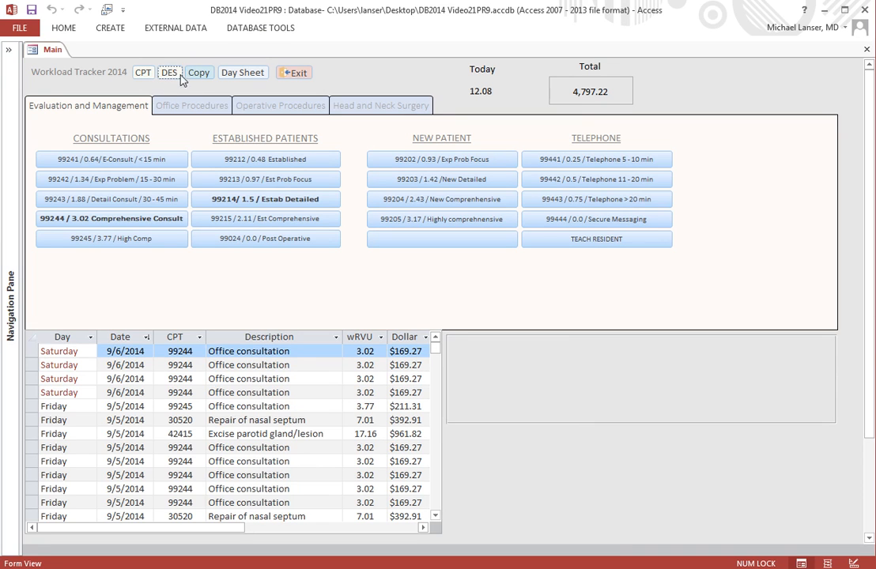